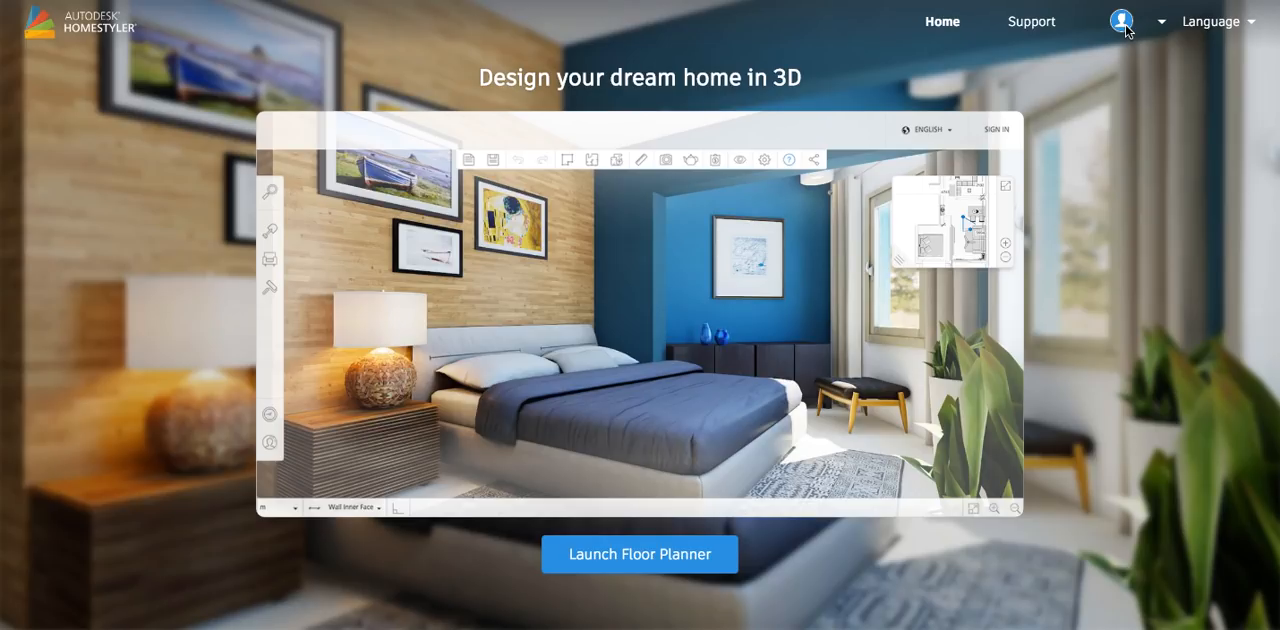
Start a new floor plan from My Homestyler, declining to recover the autosaved version and choosing to create a new design
left_click(1146, 30)
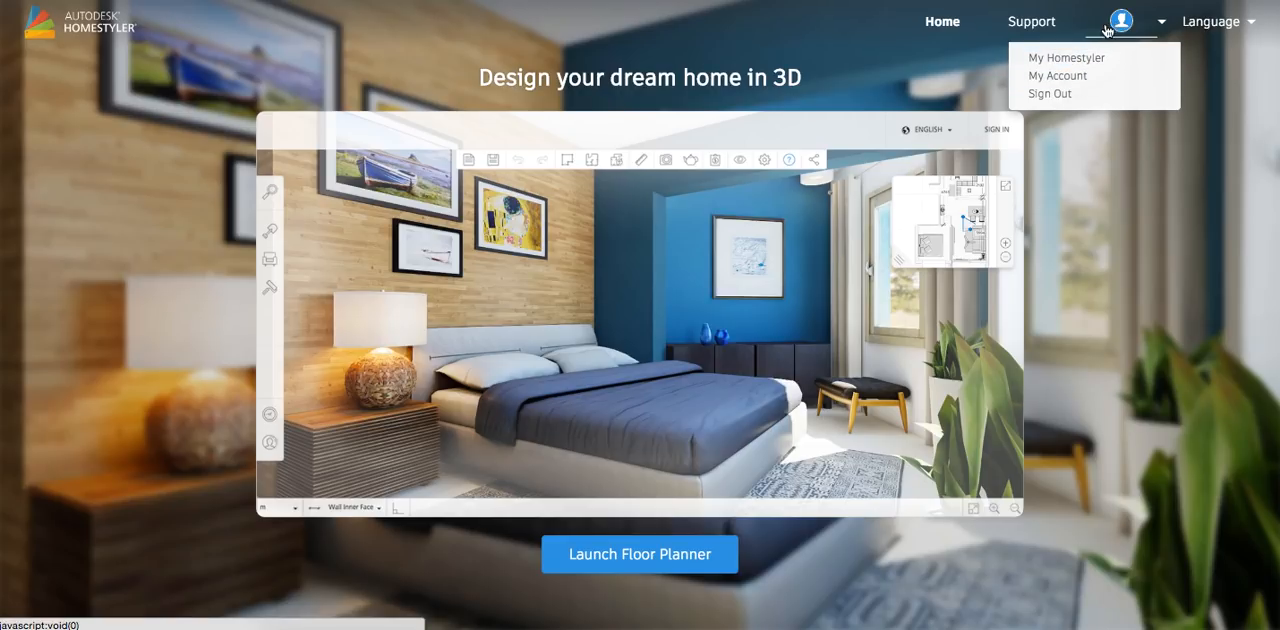
left_click(1067, 58)
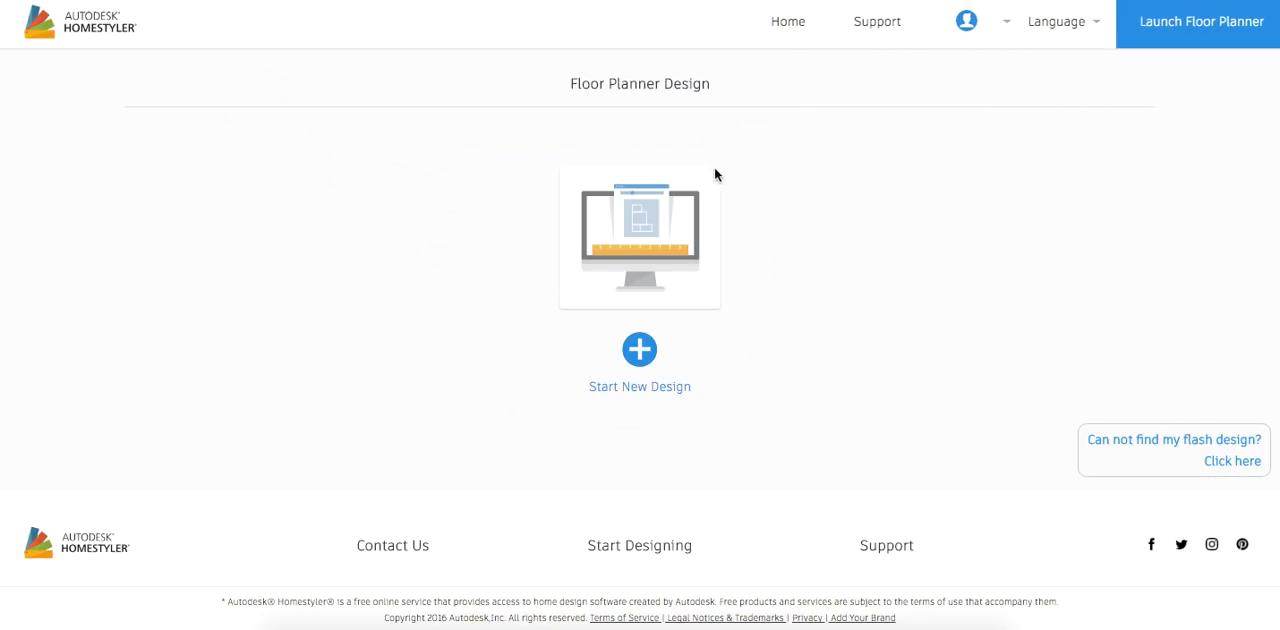
left_click(639, 352)
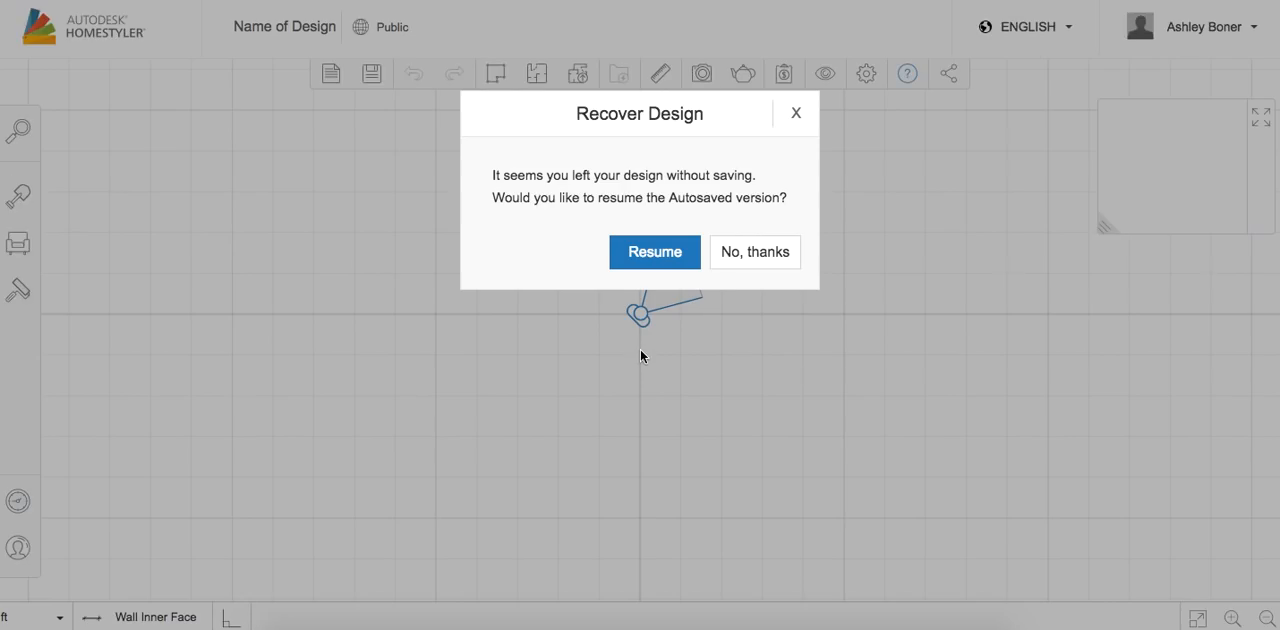
left_click(740, 262)
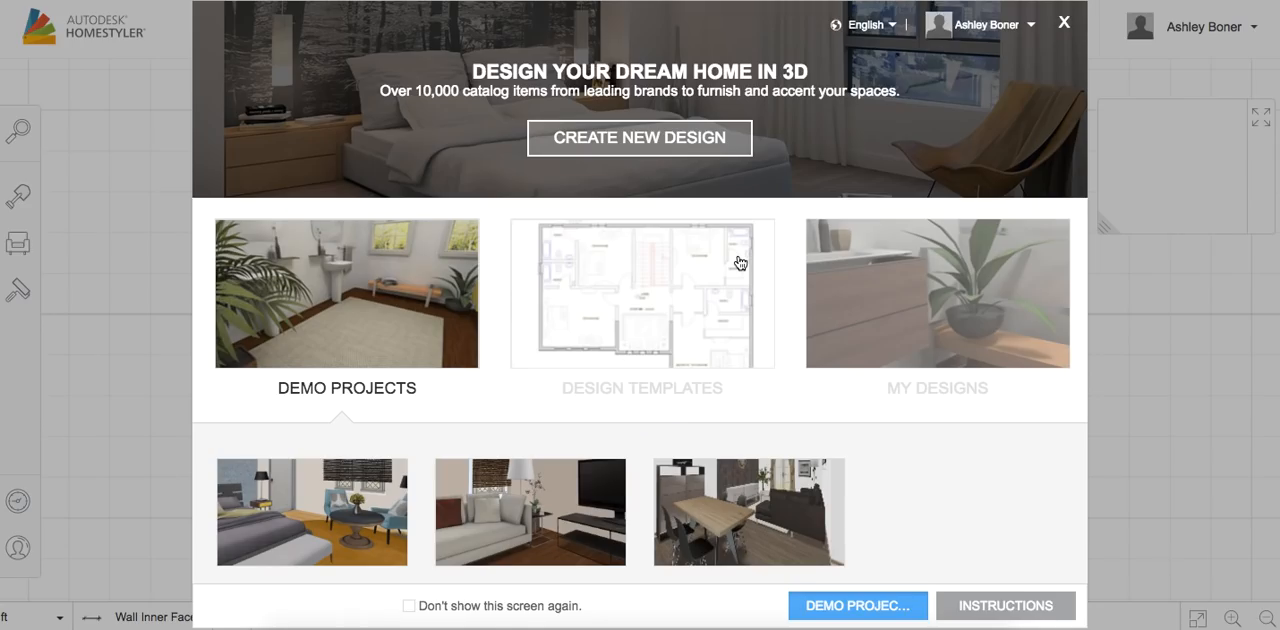
left_click(740, 262)
left_click(631, 138)
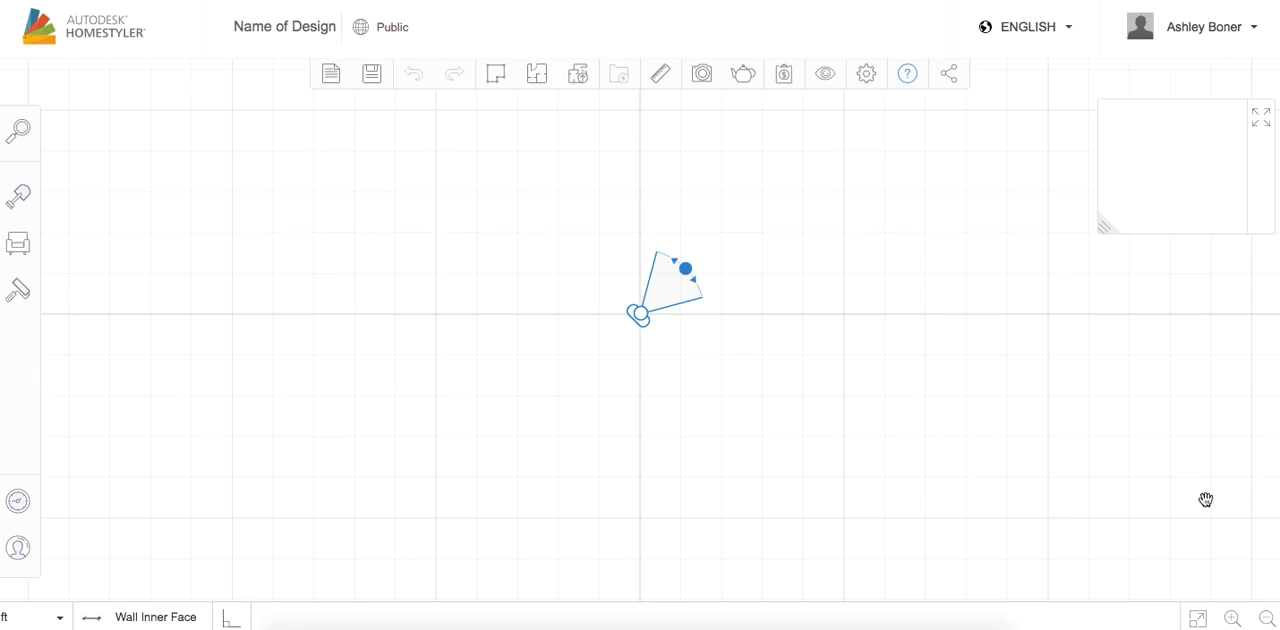
Move the camera marker slightly up and to the left of the grid origin
left_click(1267, 619)
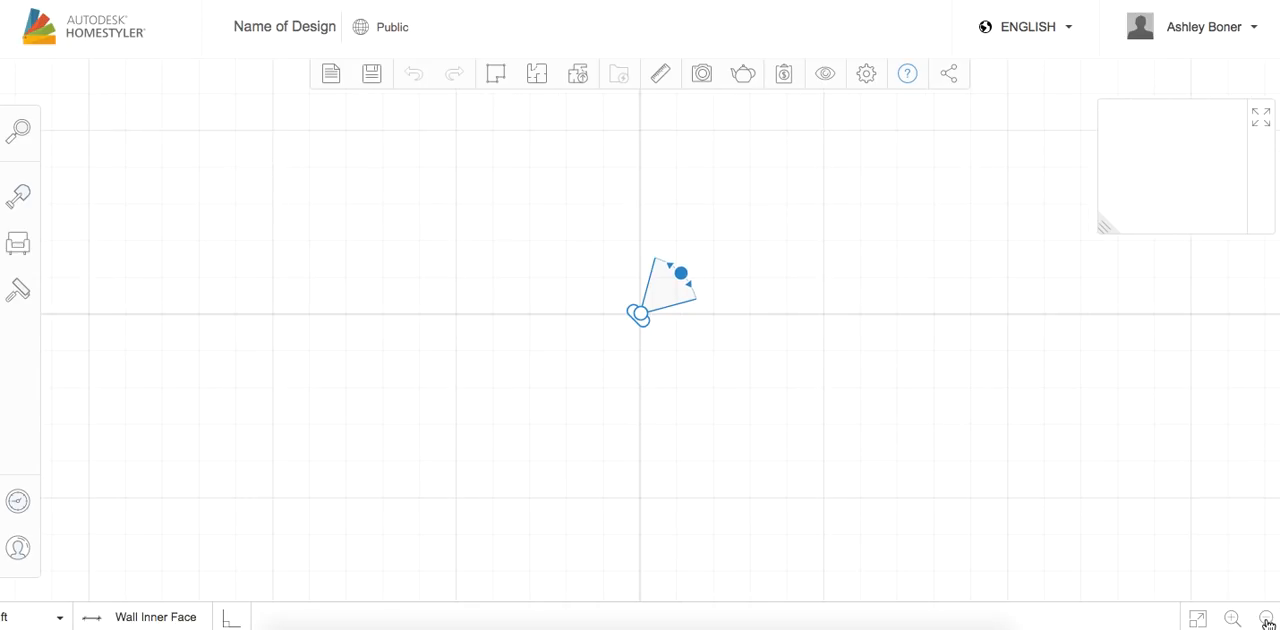
left_click(1267, 620)
left_click(1267, 620)
left_click(1267, 620)
left_click(1267, 620)
left_click(1267, 620)
left_click(1267, 620)
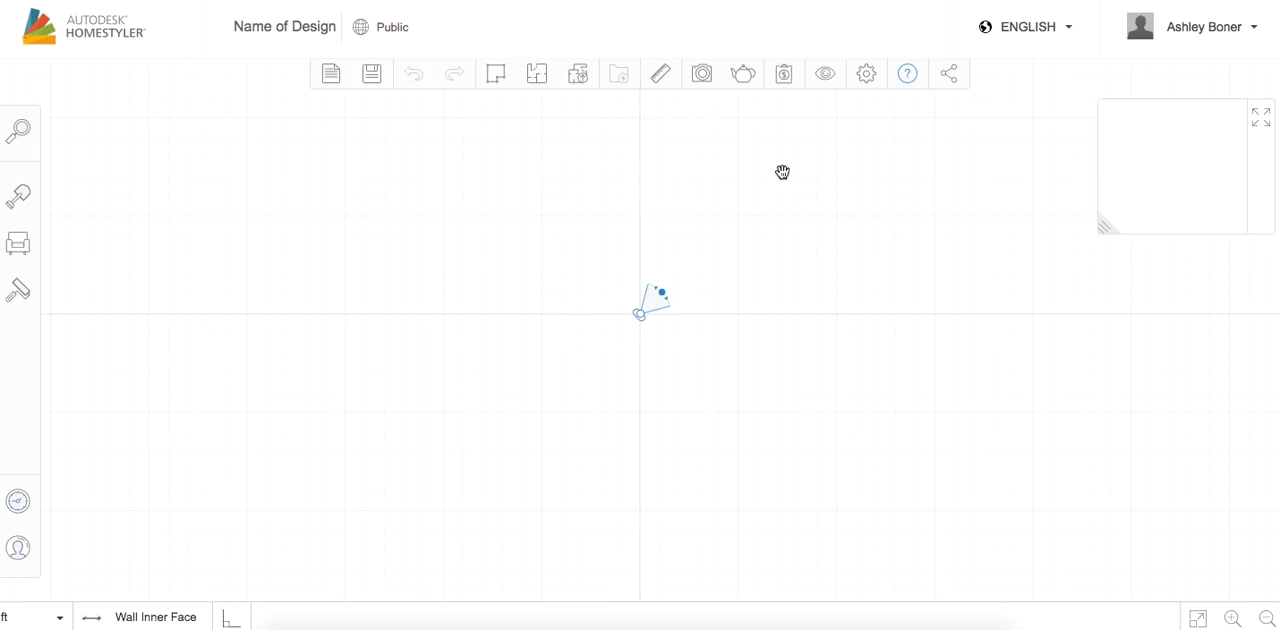
left_click(1232, 619)
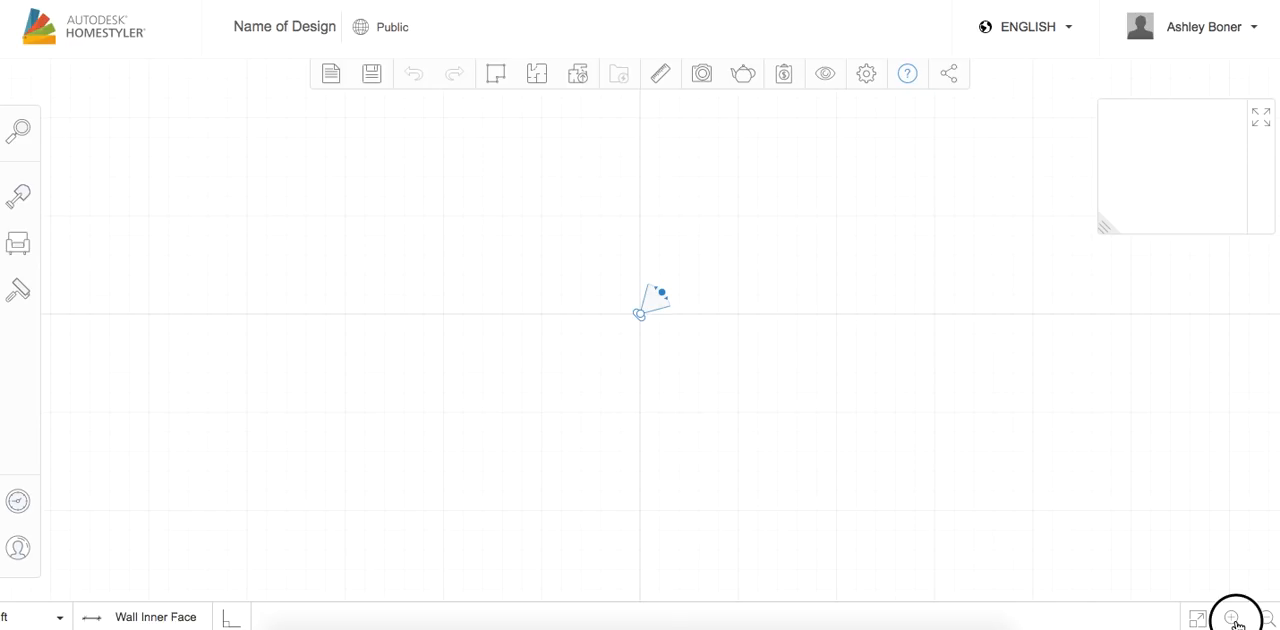
left_click(1233, 619)
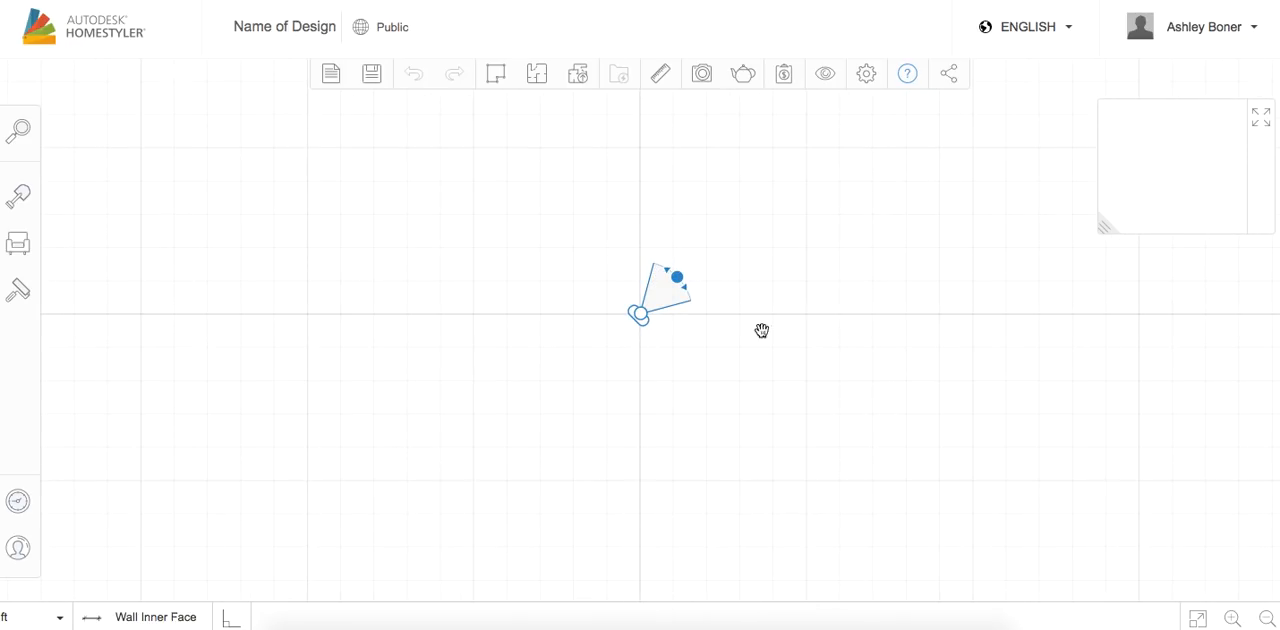
left_click_drag(644, 322, 630, 291)
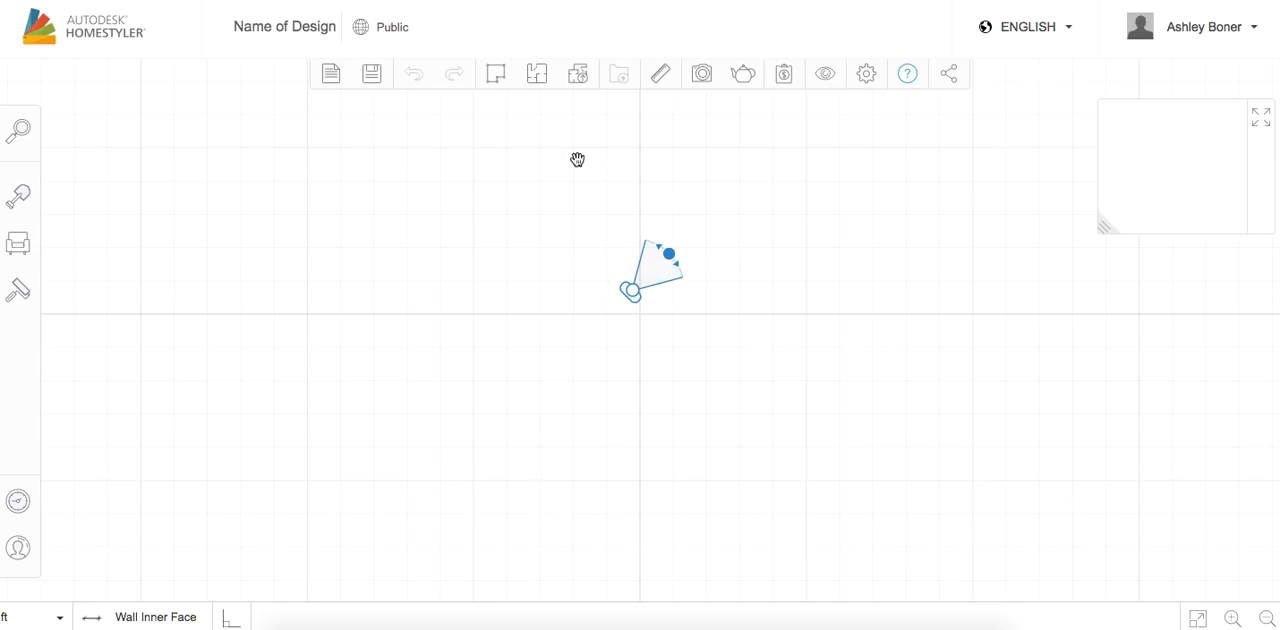
Place a predefined square room near the plan's centre and resize it to 16' 0" wide by 14' 0" deep
left_click(537, 78)
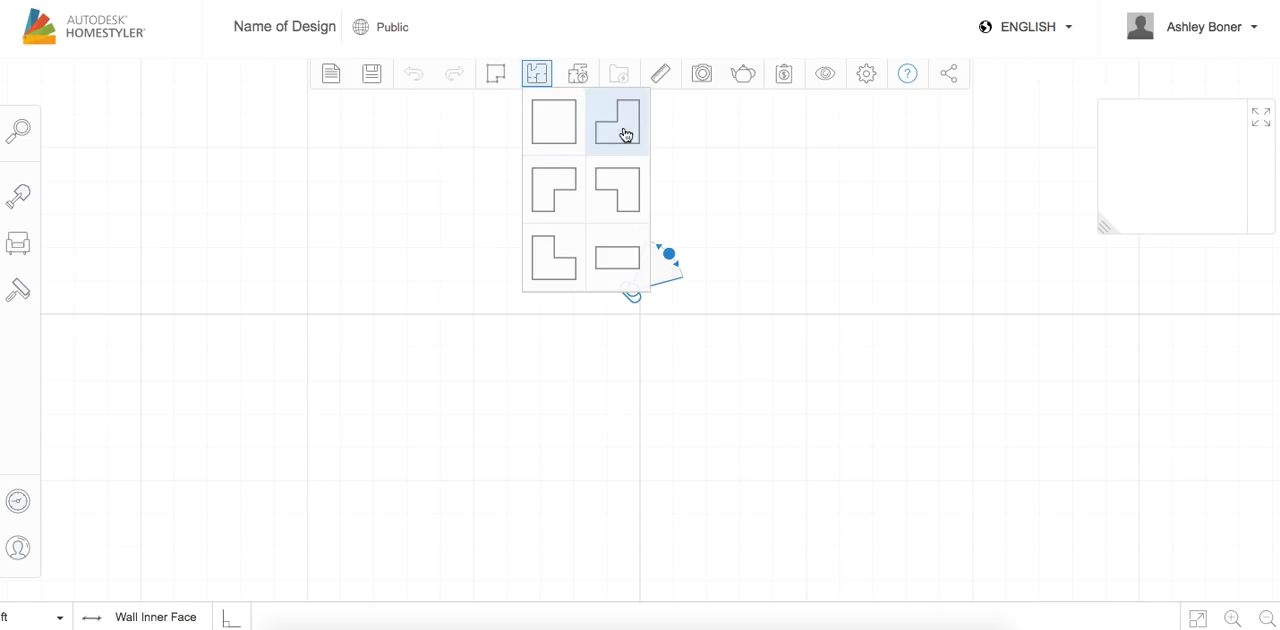
left_click(562, 132)
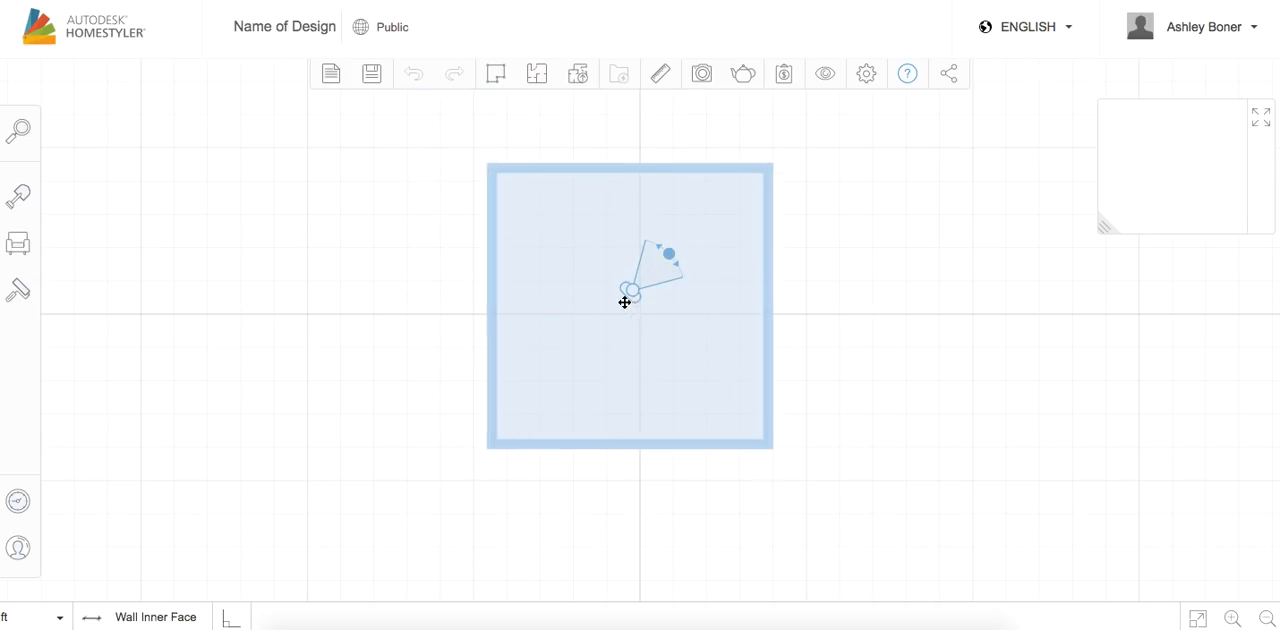
left_click(618, 290)
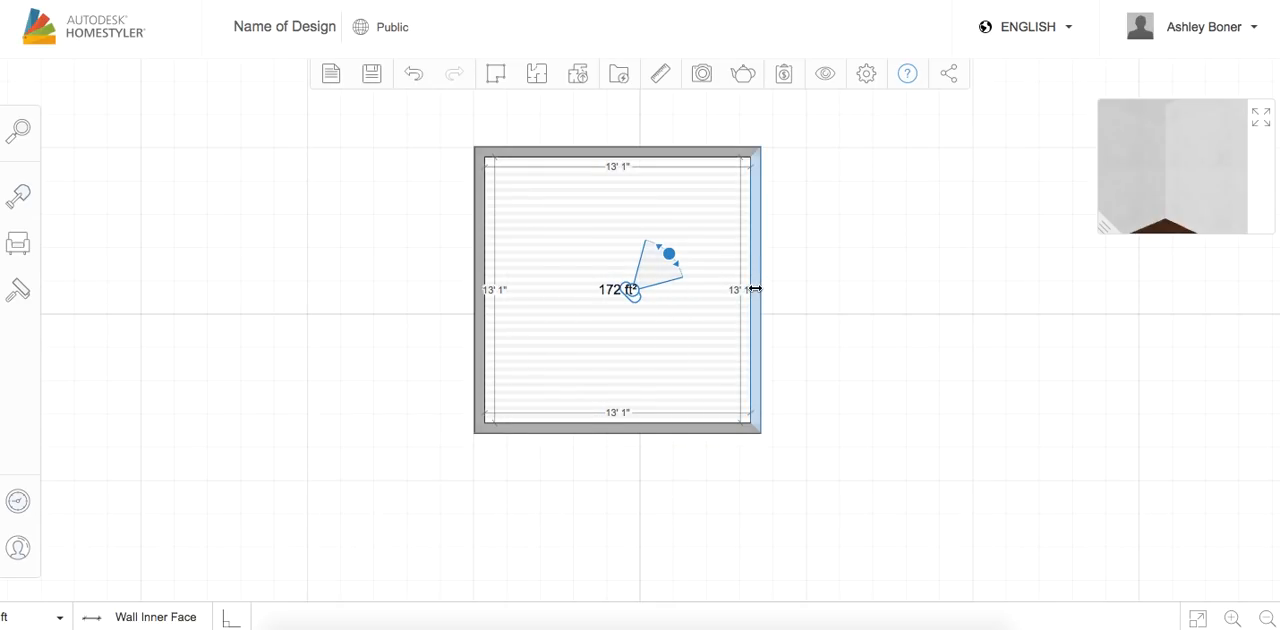
left_click_drag(754, 287, 816, 291)
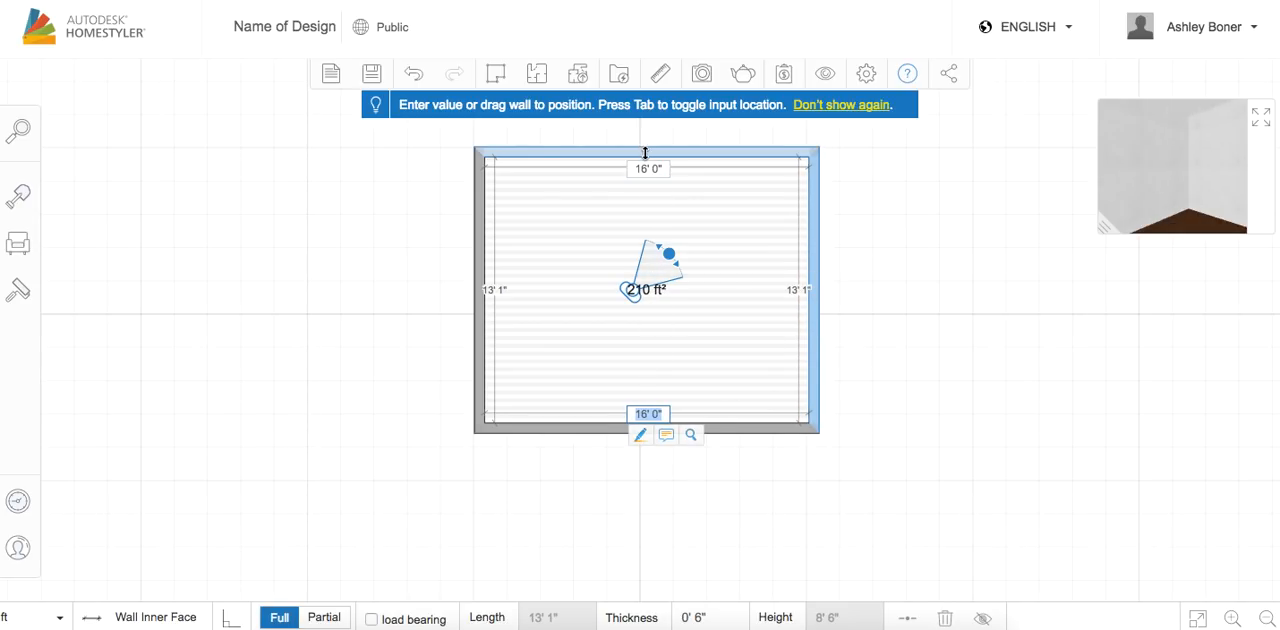
mouse_move(645, 149)
left_mouse_down()
mouse_move(645, 120)
mouse_move(645, 131)
left_mouse_up()
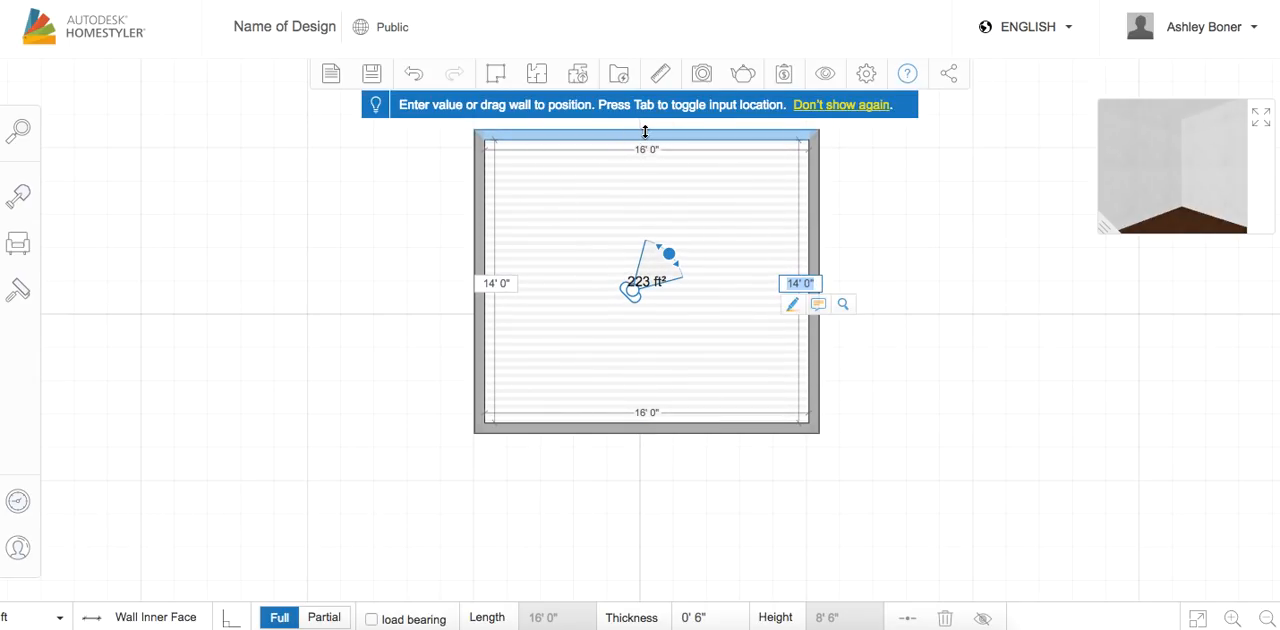
Enlarge the 3D preview and place the camera in the room's lower half, aimed toward its upper-right corner
left_click_drag(631, 290, 545, 363)
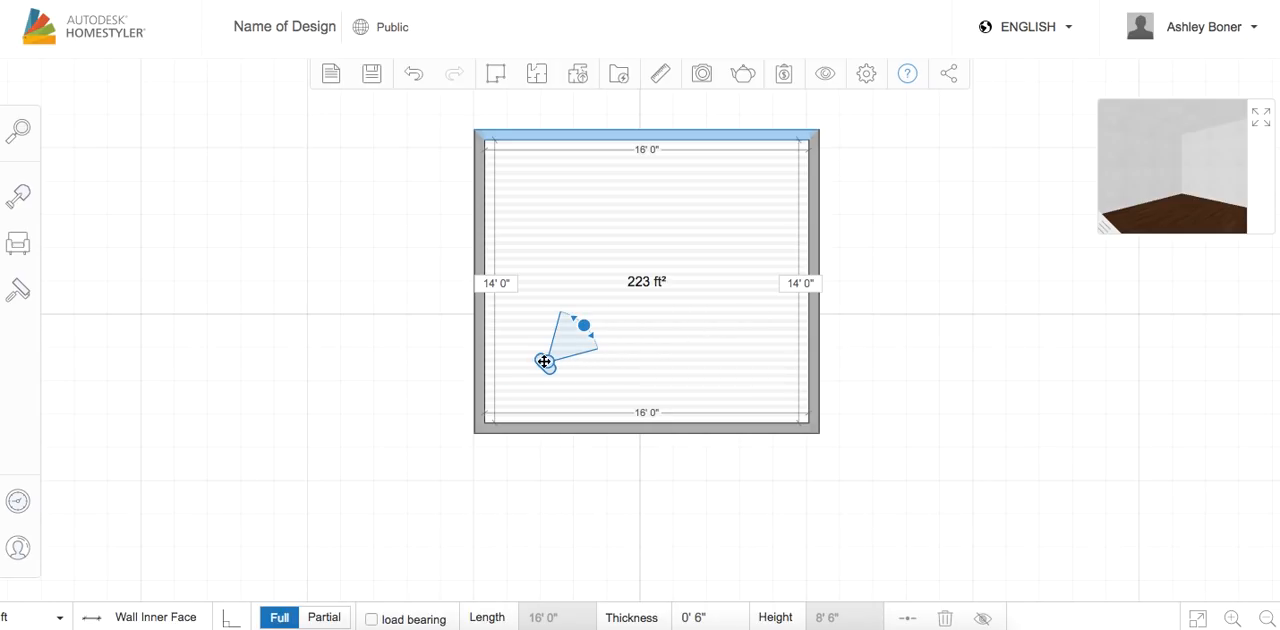
mouse_move(547, 364)
left_mouse_down()
mouse_move(586, 344)
mouse_move(557, 351)
left_mouse_up()
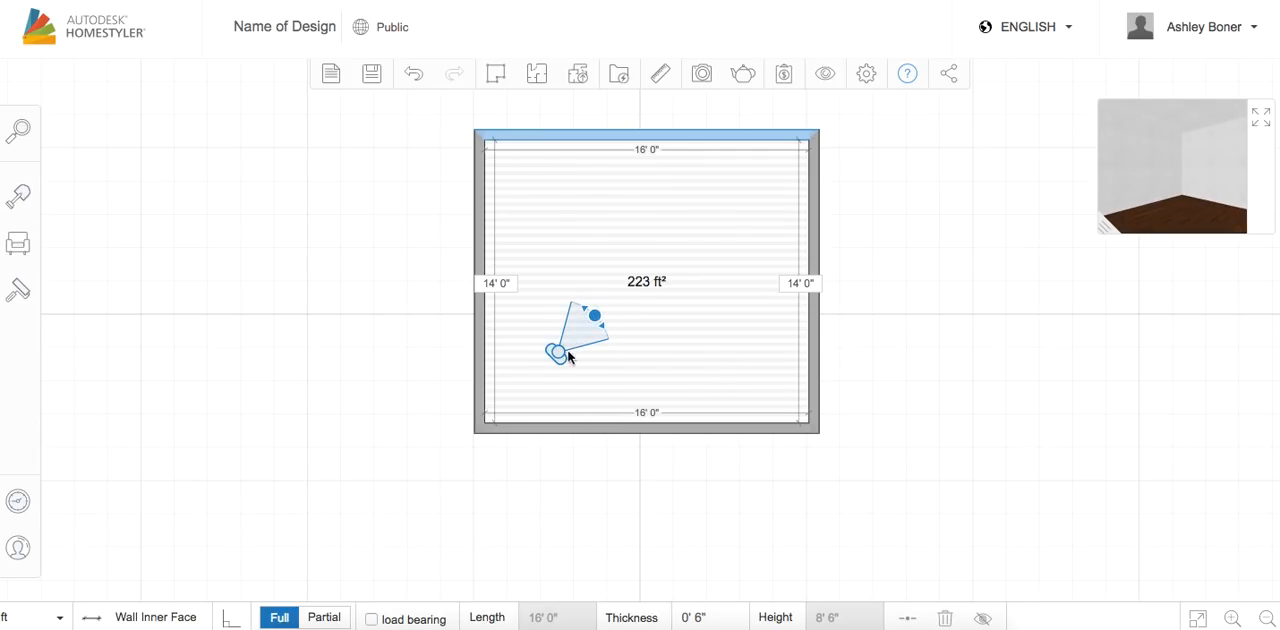
left_click_drag(594, 315, 608, 345)
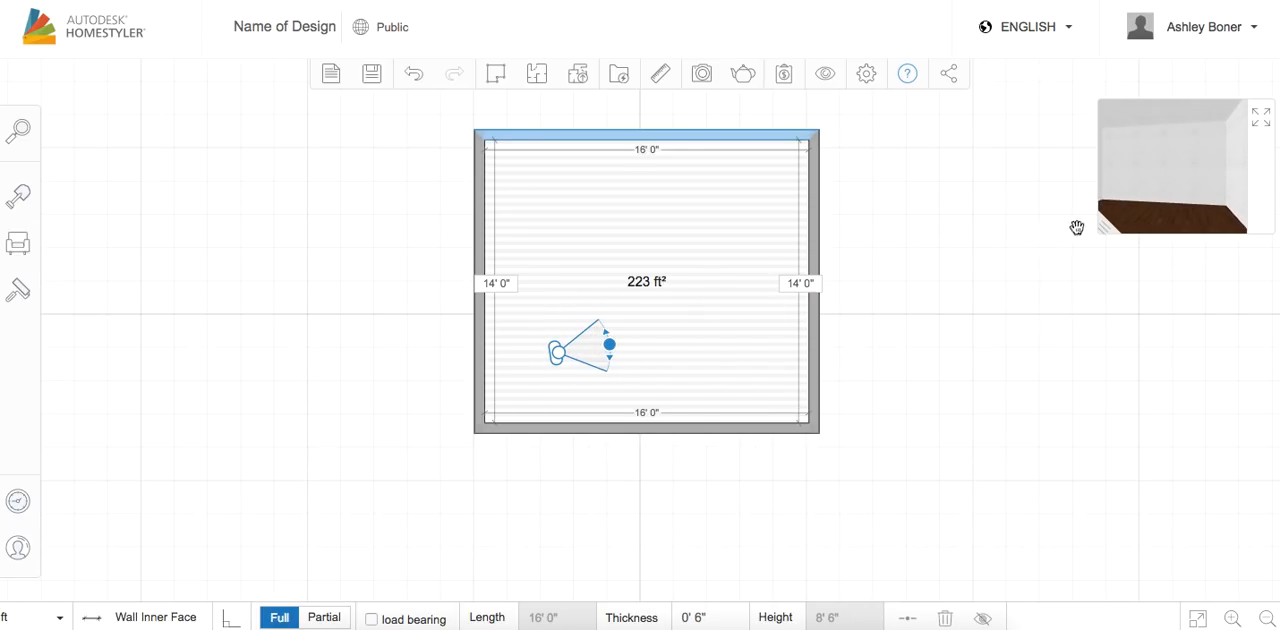
left_click(1107, 224)
left_click_drag(1107, 224, 1006, 340)
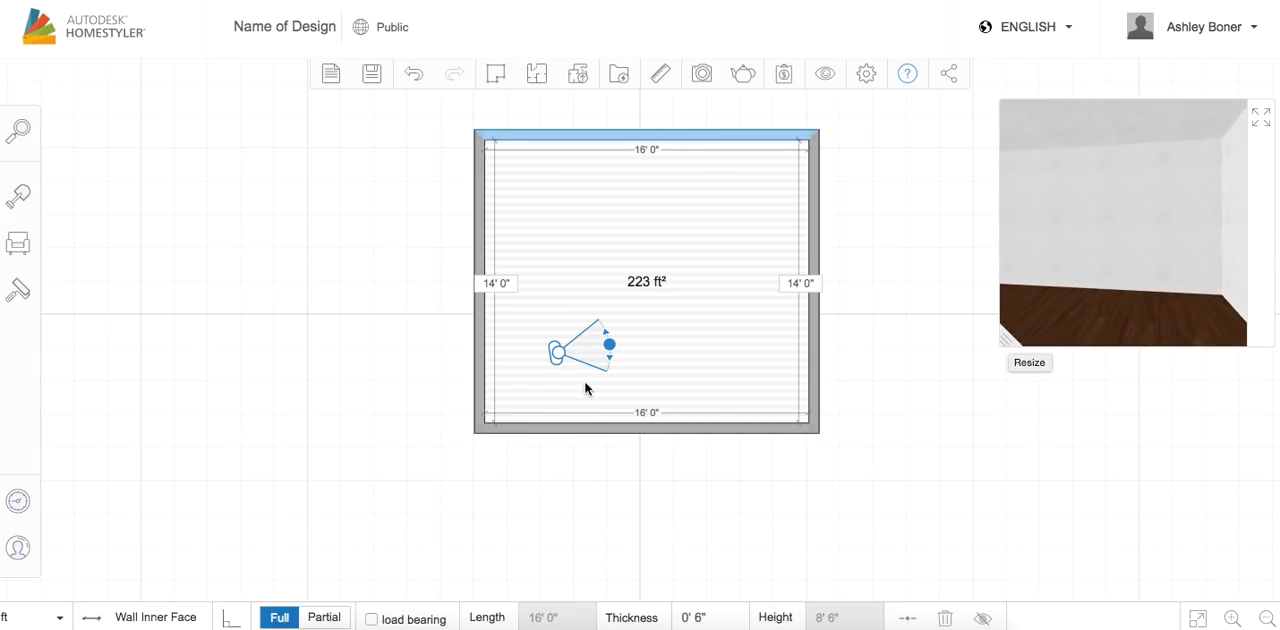
left_click_drag(609, 345, 610, 310)
left_click_drag(560, 349, 666, 353)
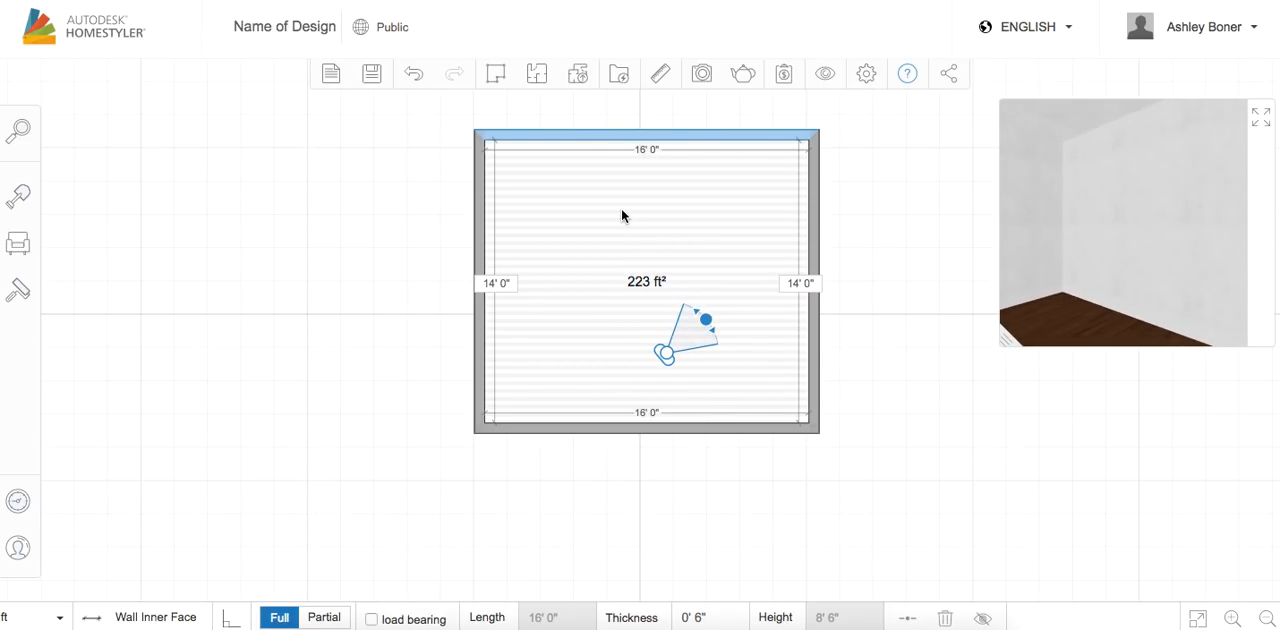
Attach a second square room to the first room's left wall, aligned at the upper edge, and reduce its depth to 8' 2"
mouse_move(495, 77)
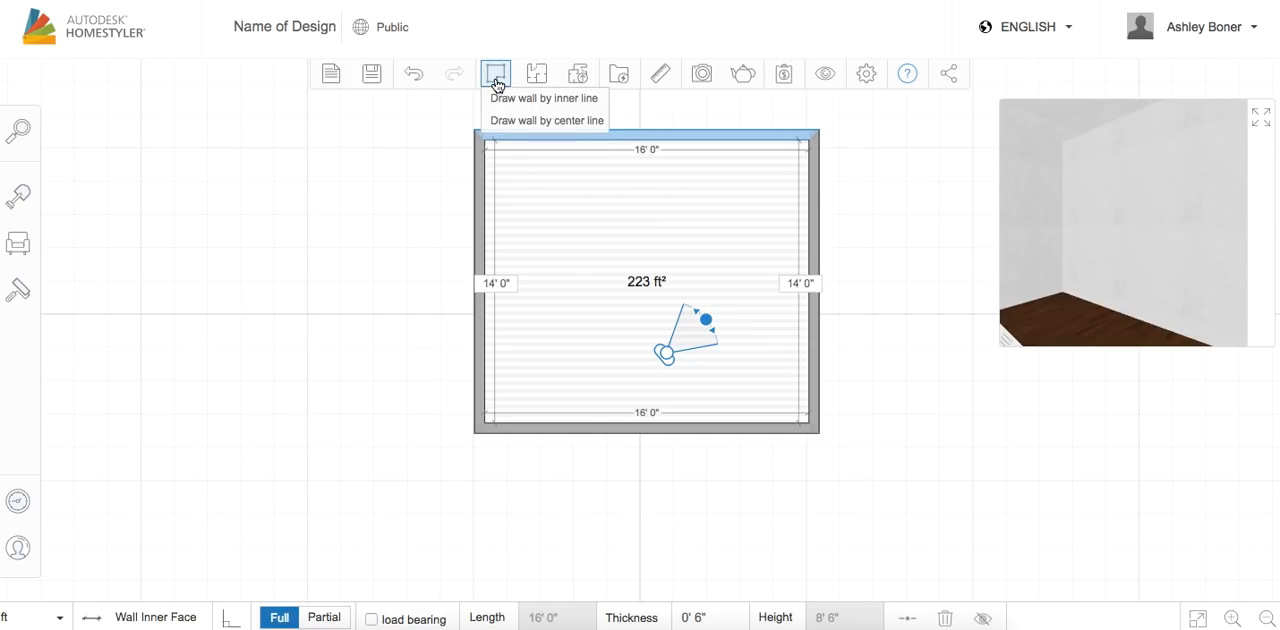
mouse_move(541, 86)
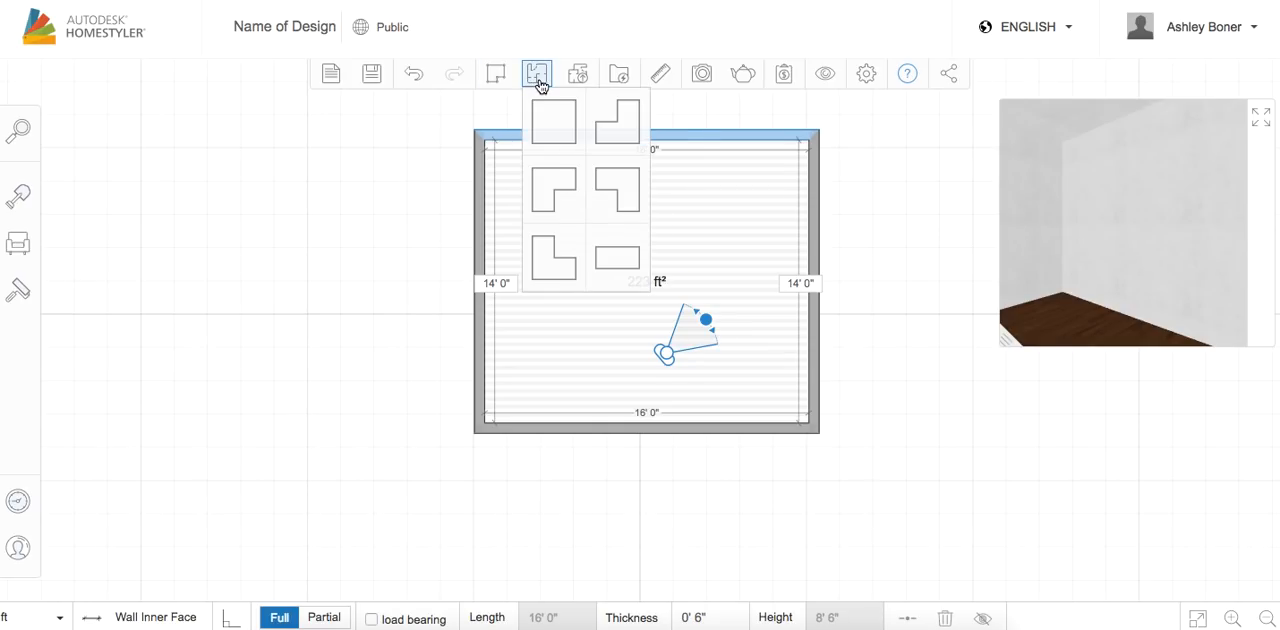
left_click(557, 134)
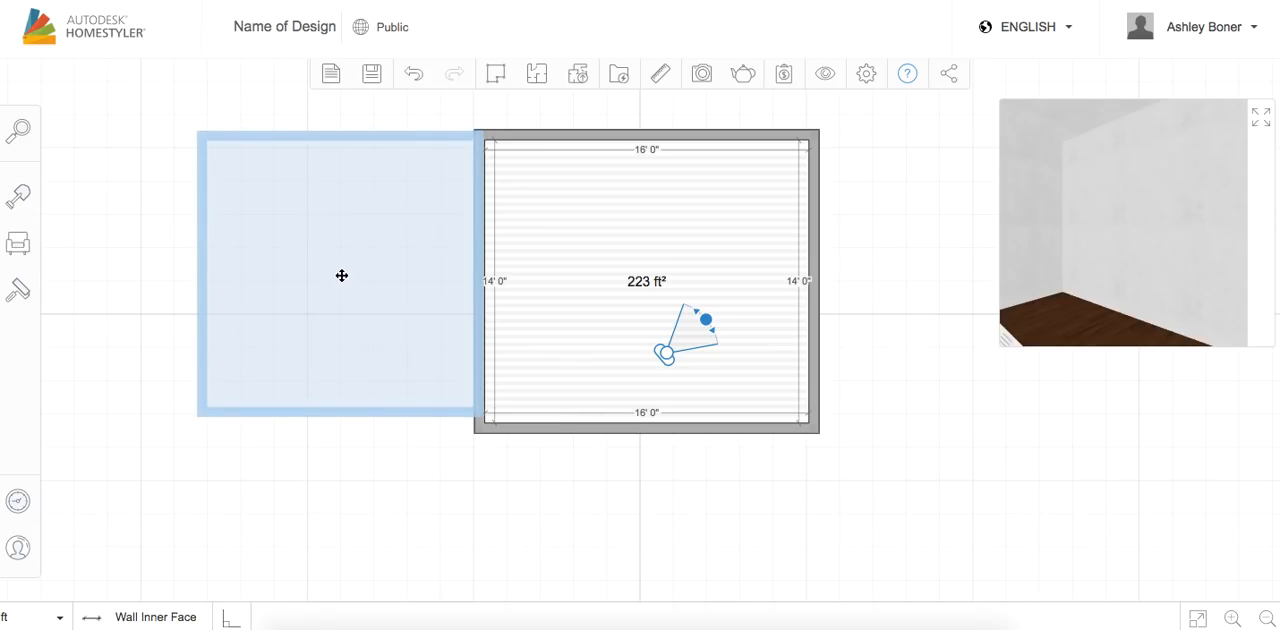
left_click(341, 272)
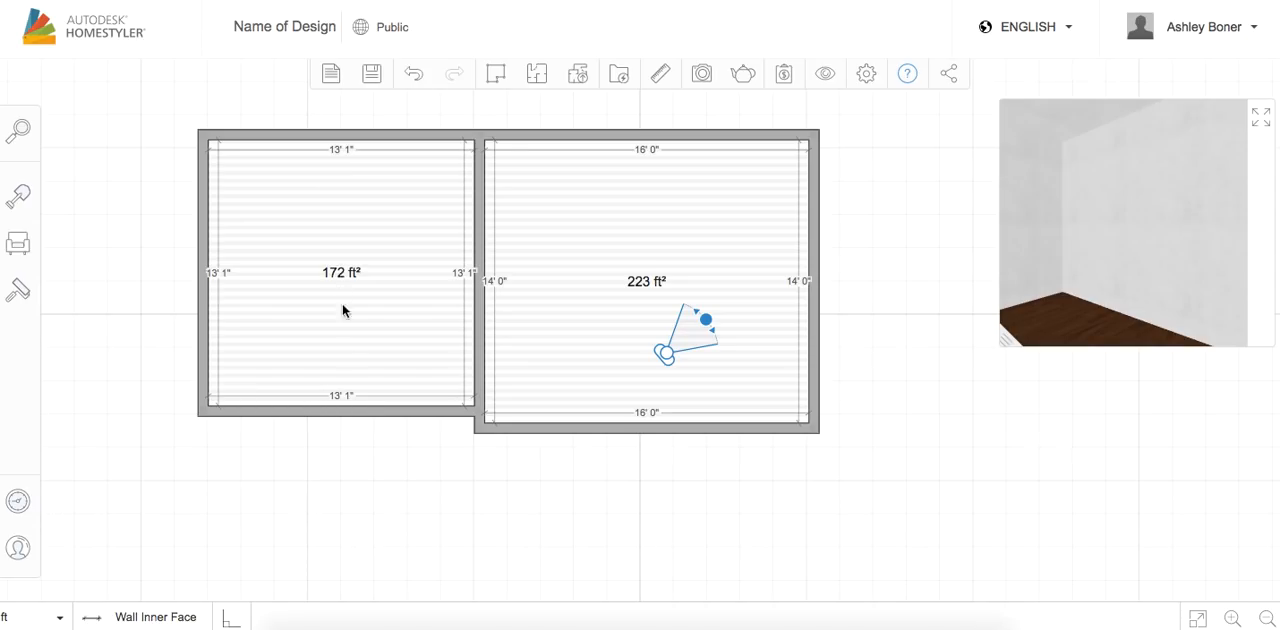
left_click_drag(344, 413, 348, 295)
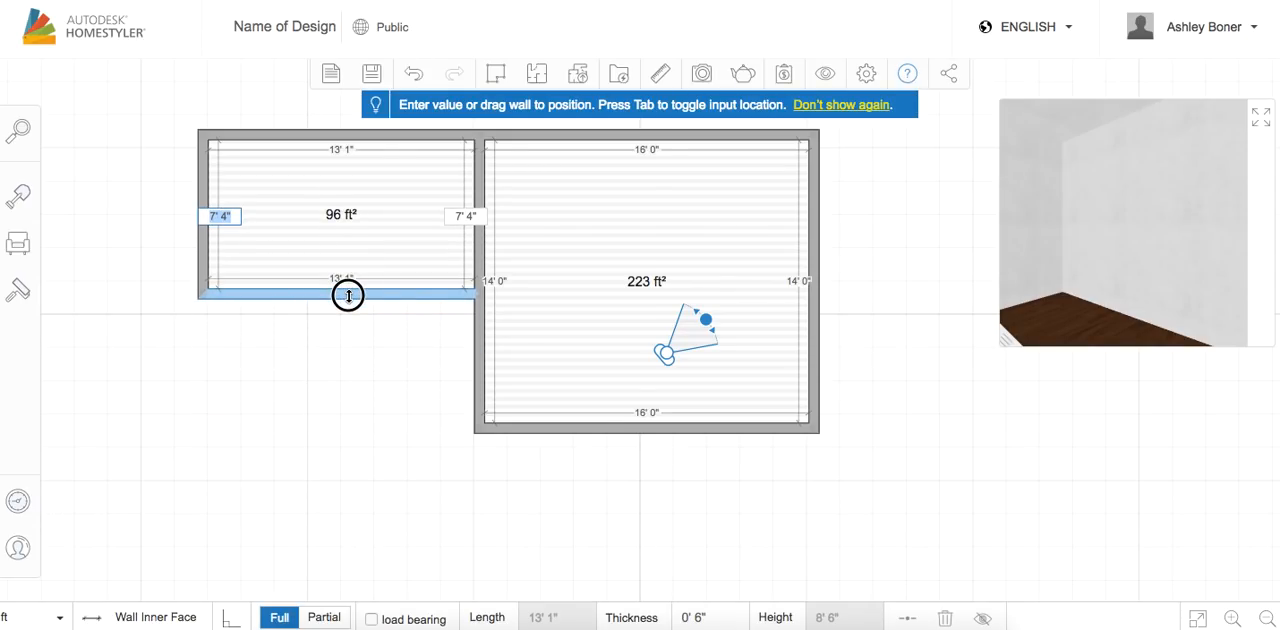
left_click_drag(348, 295, 348, 309)
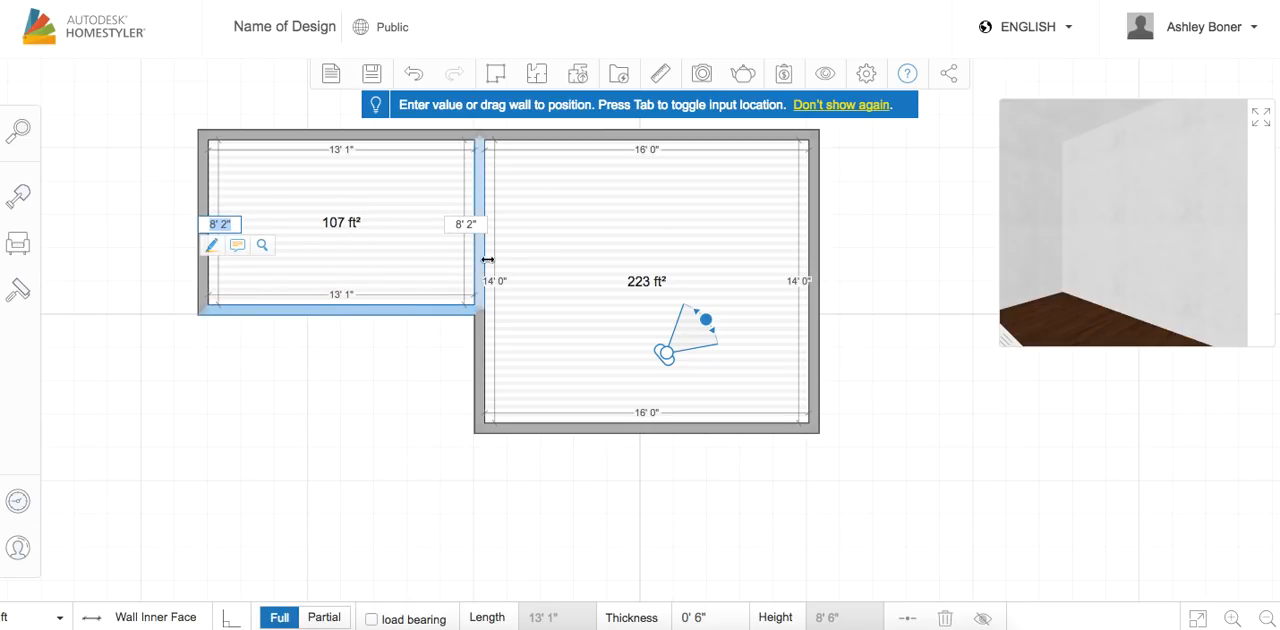
Delete the wall shared by the two rooms and move the camera to the middle of the merged space, facing its left part
left_click(567, 228)
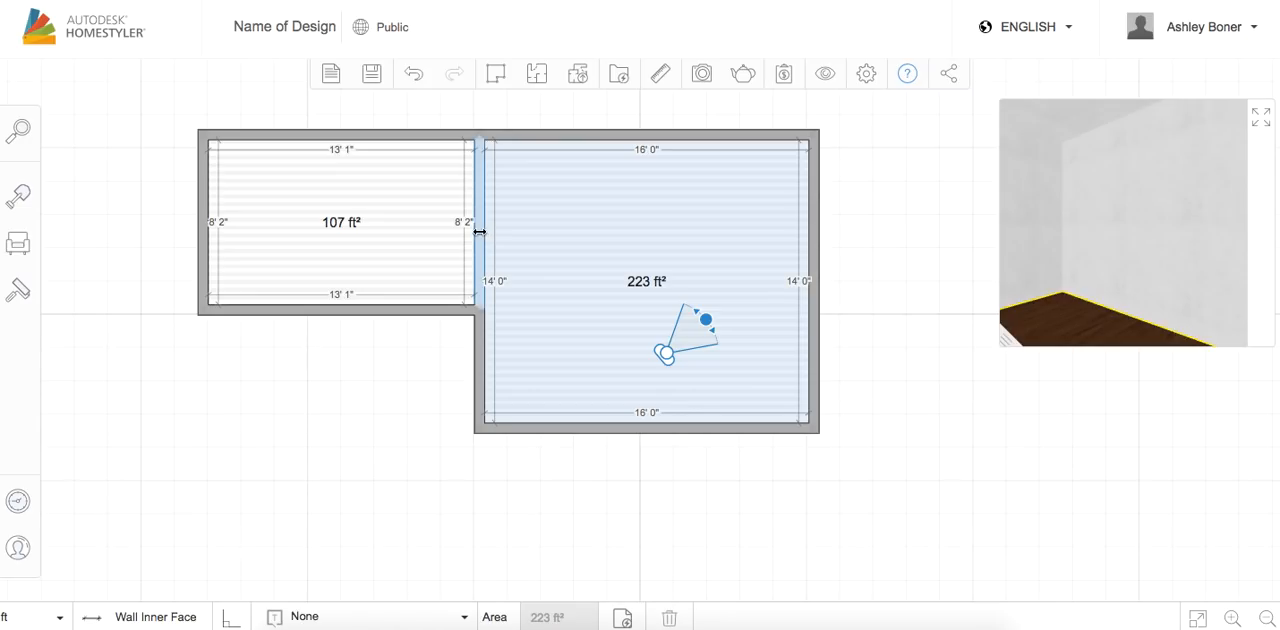
left_click(479, 232)
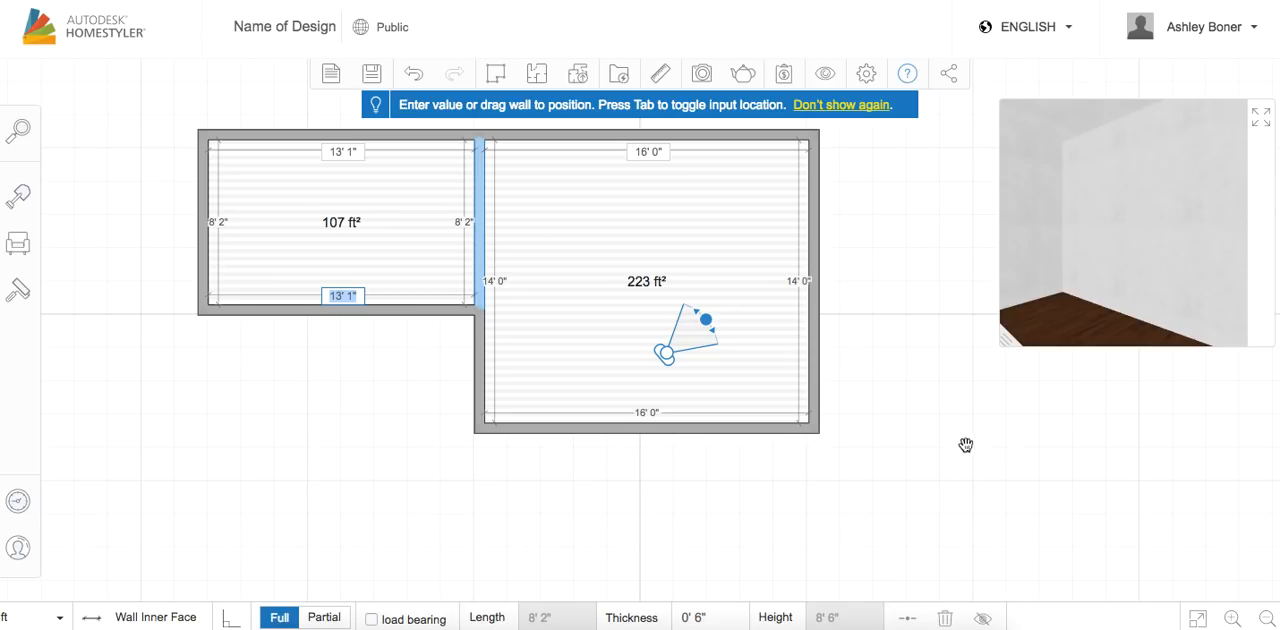
left_click(946, 619)
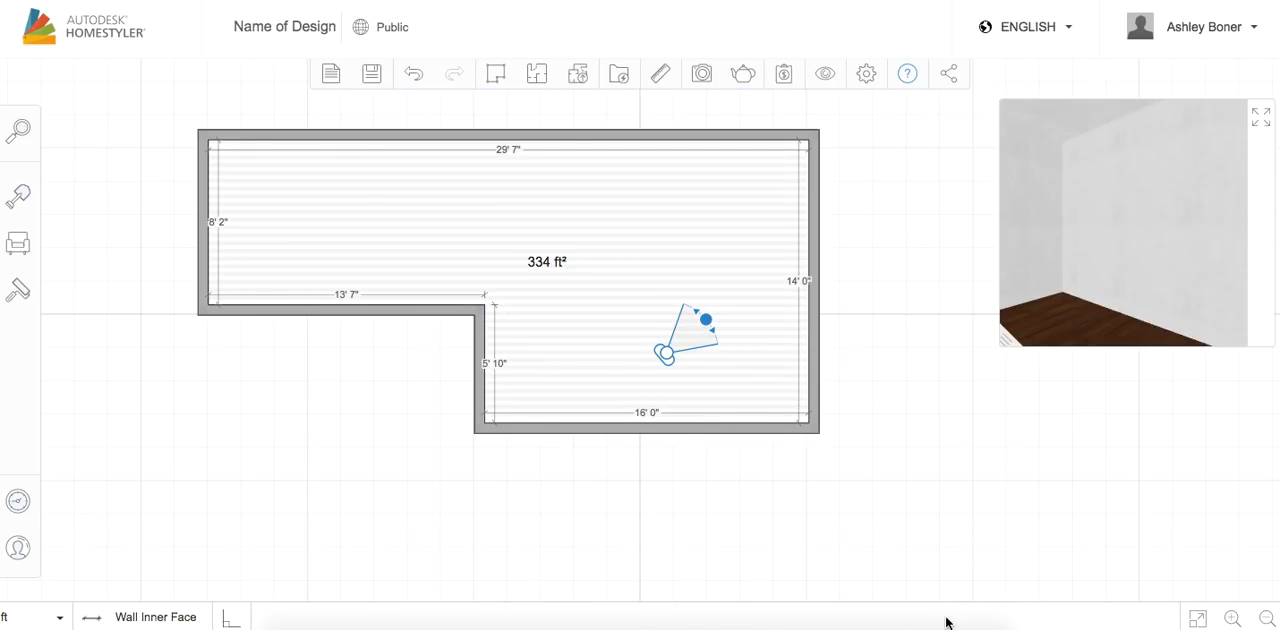
left_click_drag(665, 352, 619, 244)
left_click_drag(658, 230, 518, 273)
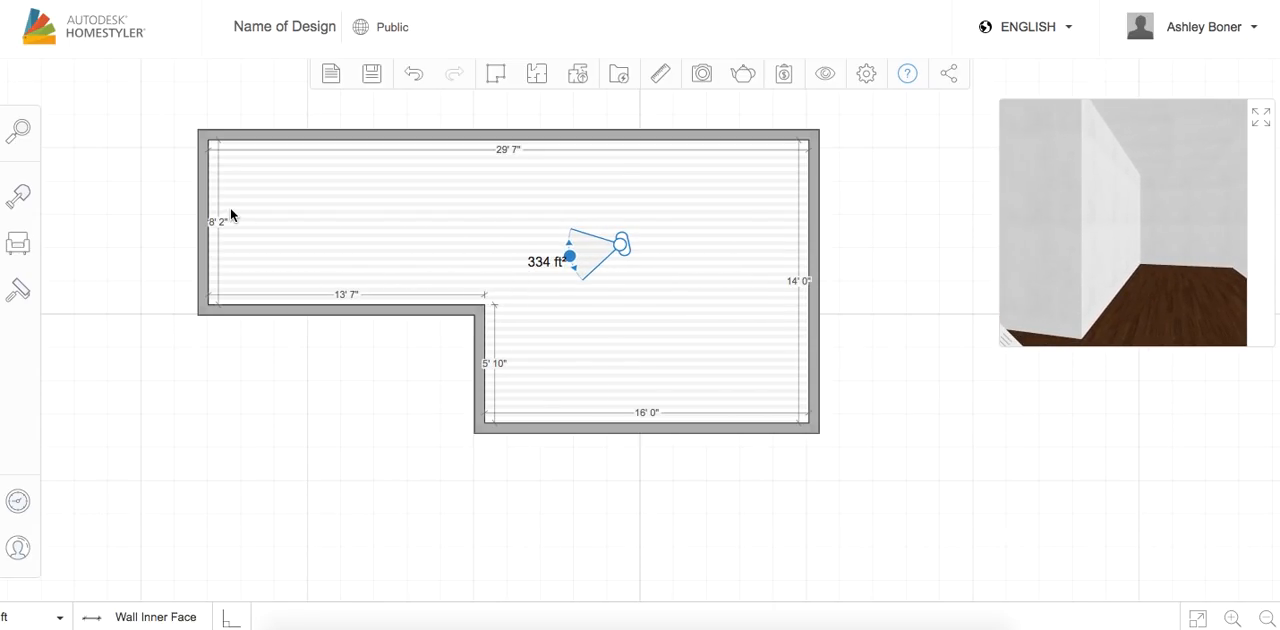
Examine the building-element categories in the construction catalog, from columns and doors down to stairs
left_click(271, 199)
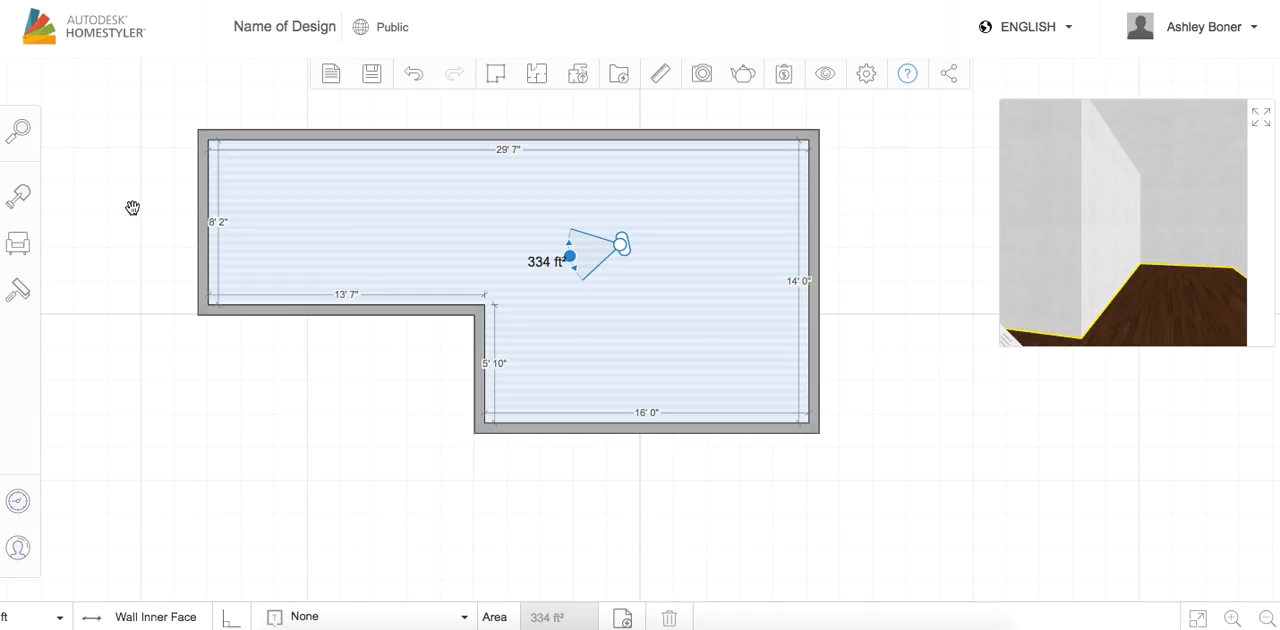
left_click(22, 201)
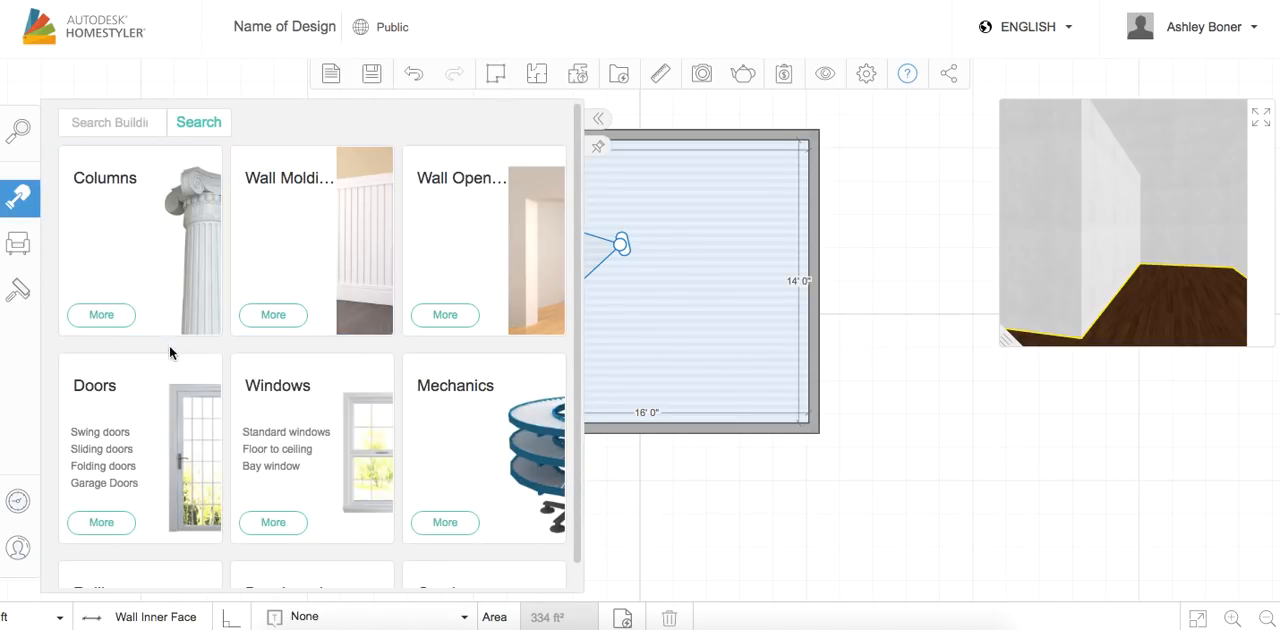
scroll(348, 430, "down", 3)
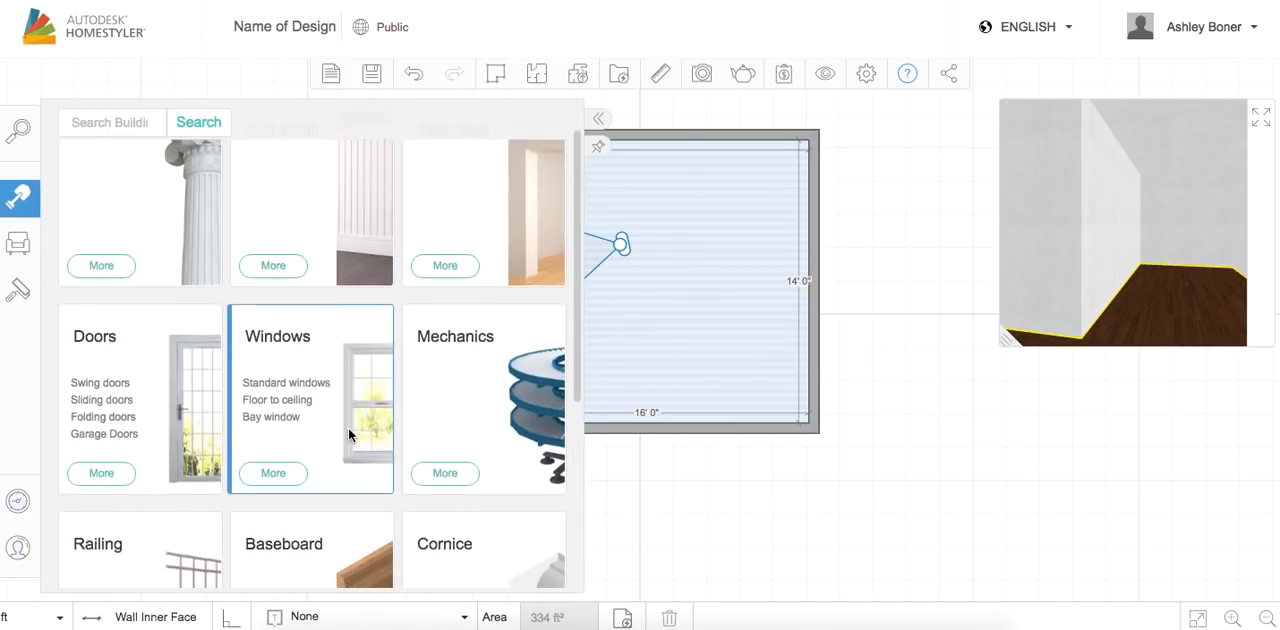
scroll(348, 427, "down", 1)
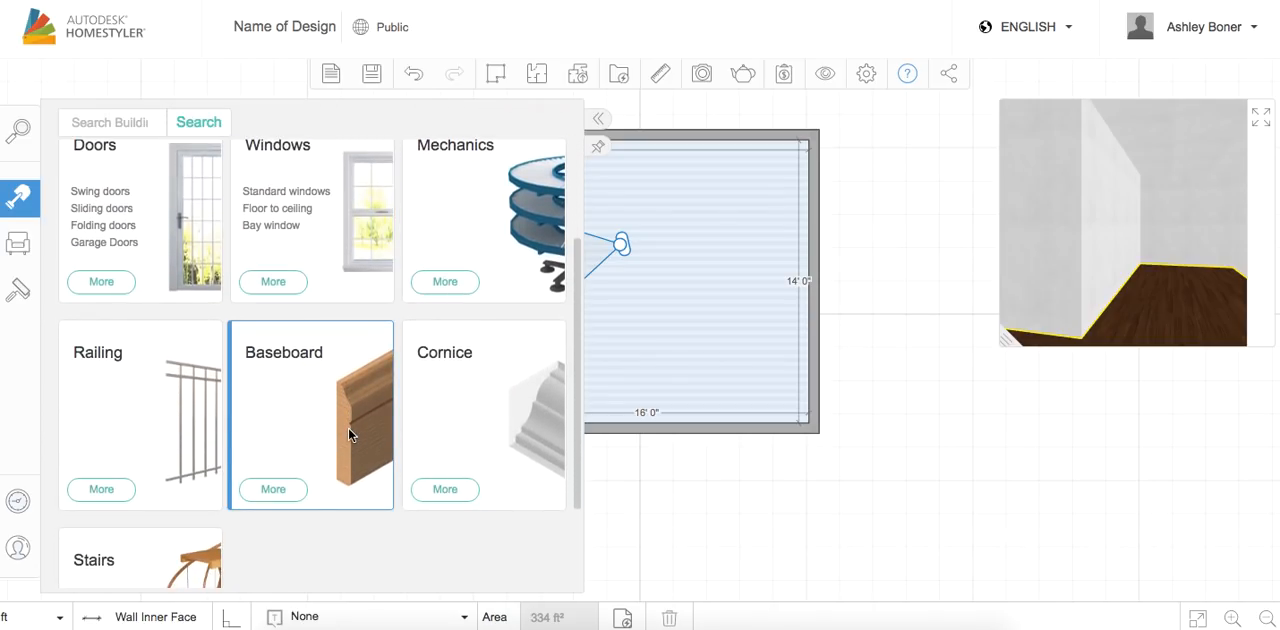
scroll(462, 427, "down", 2)
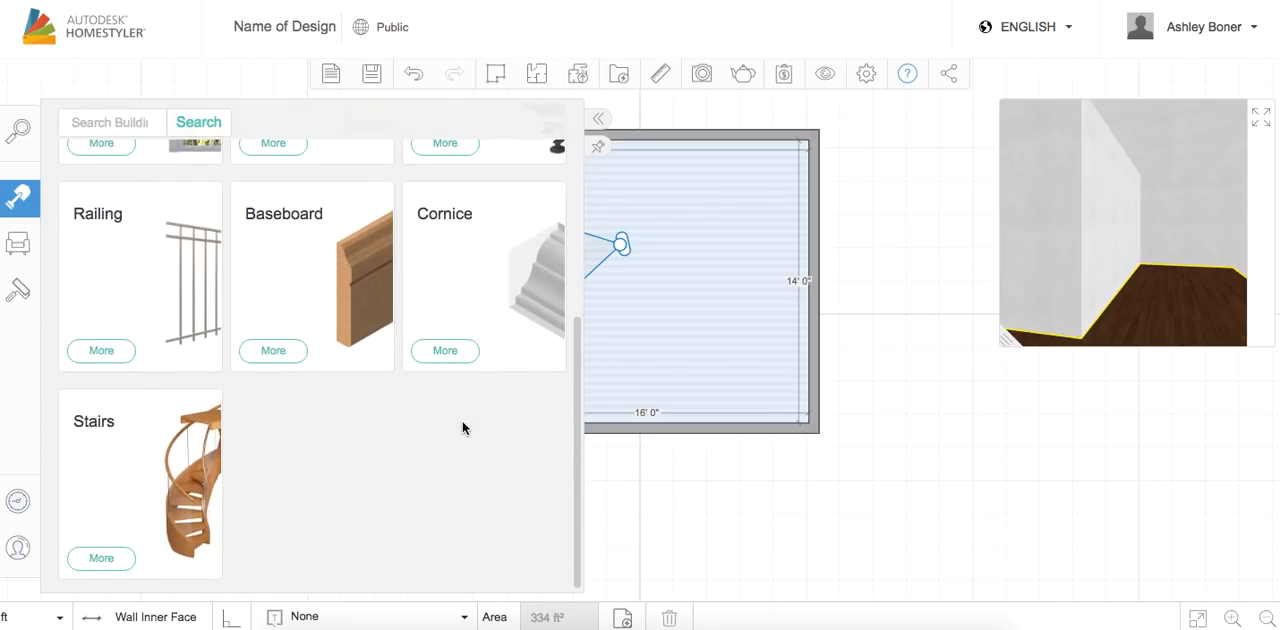
Place the generic 3' 2" wide standard window in the far-left wall, 2' 4" from its upper corner, and turn the camera slightly toward that wall
scroll(267, 294, "up", 6)
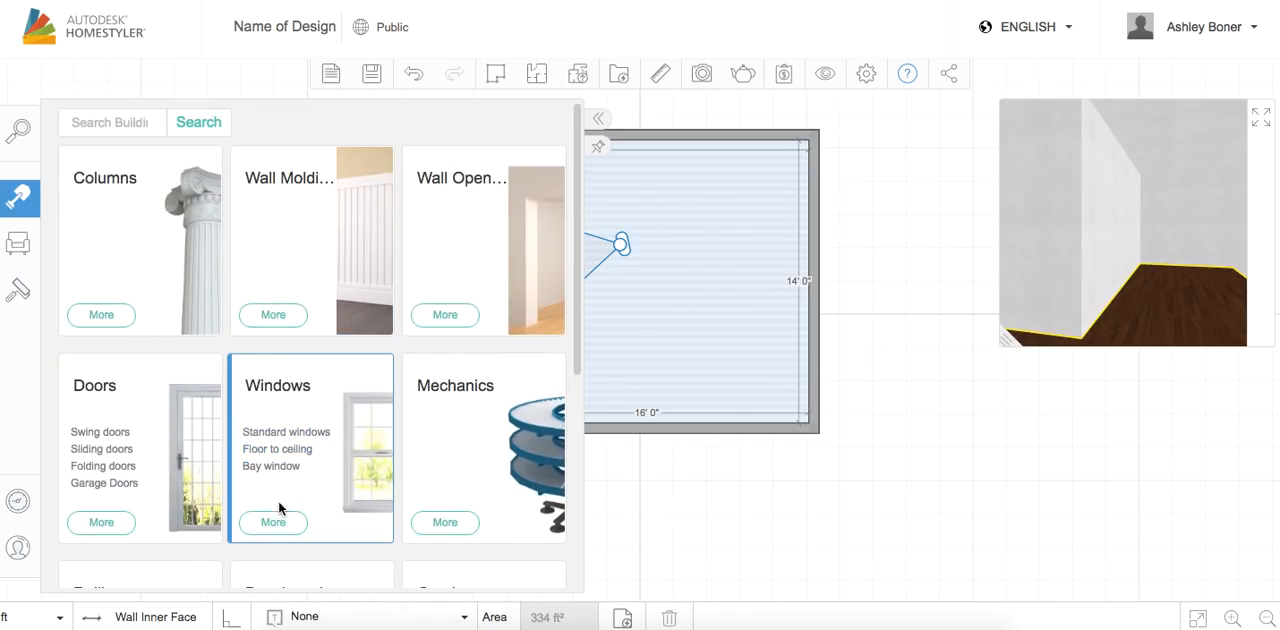
left_click(274, 522)
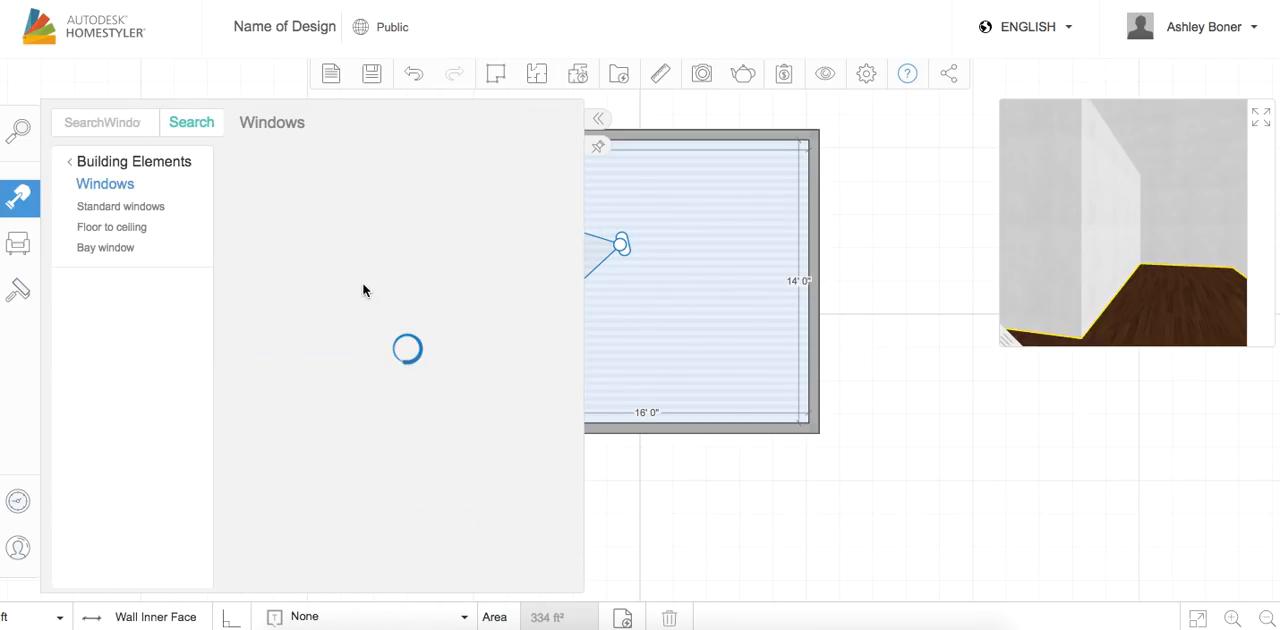
left_click(105, 250)
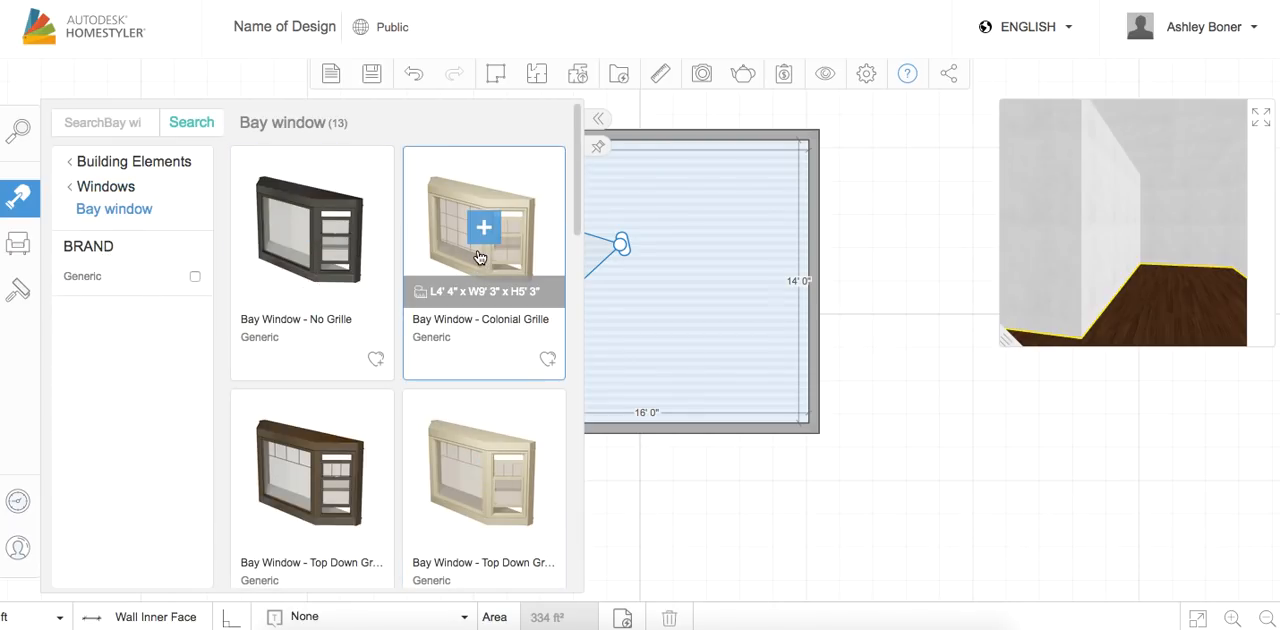
left_click(105, 187)
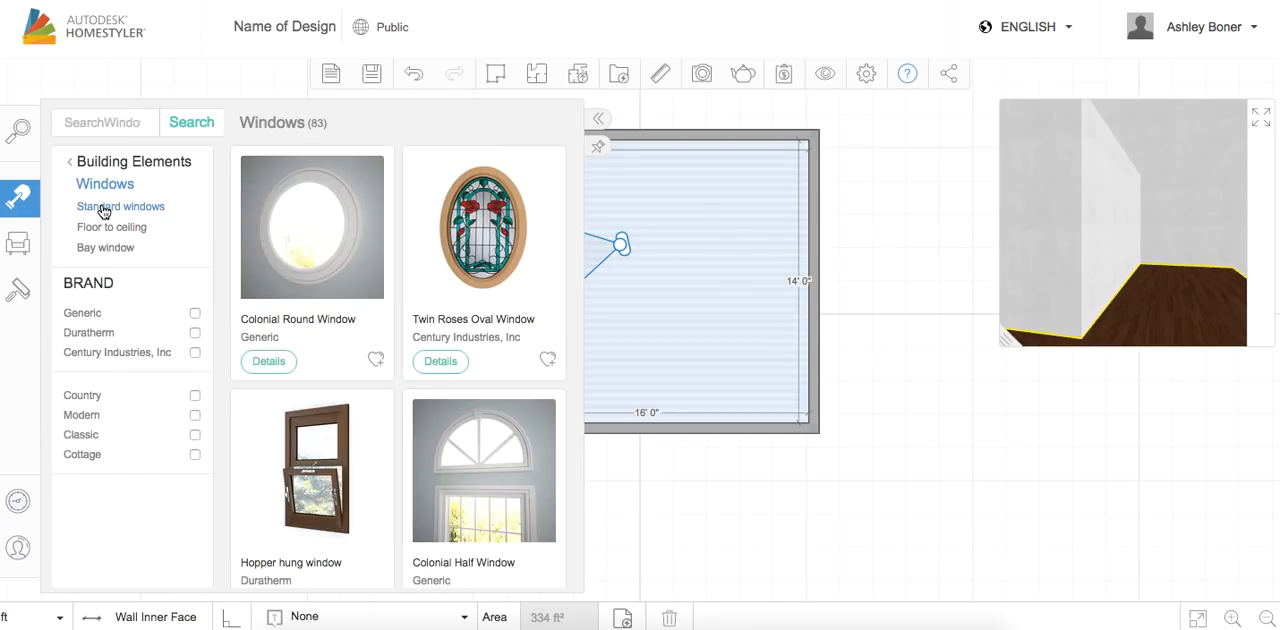
left_click(104, 207)
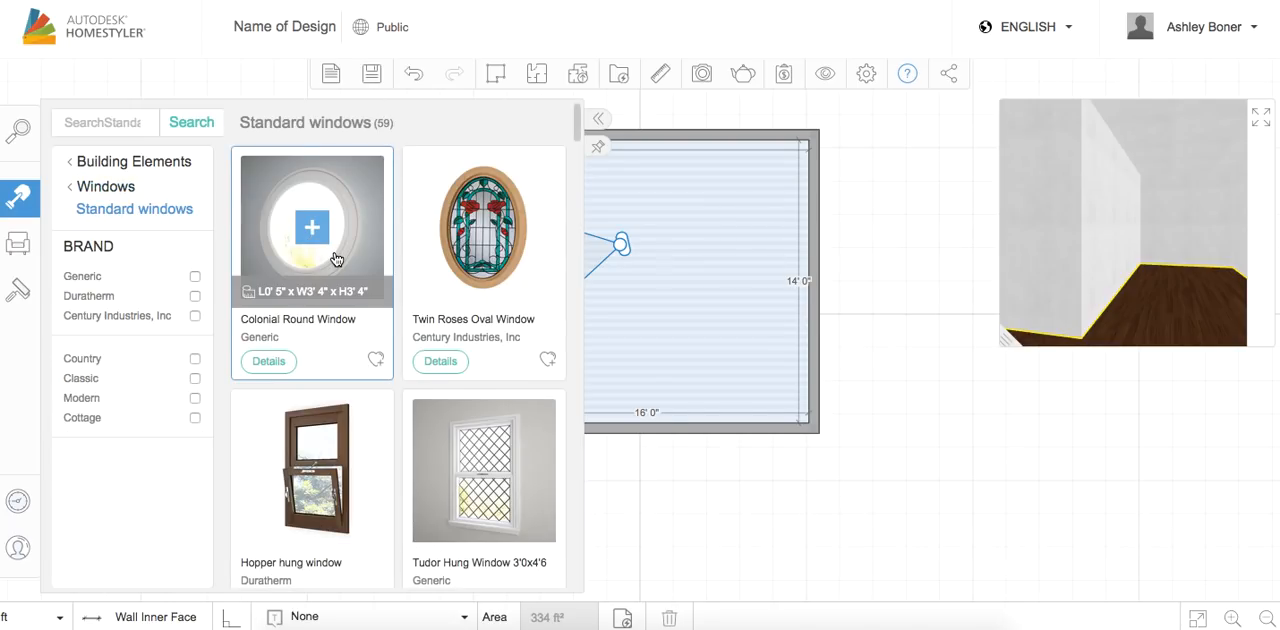
scroll(460, 458, "down", 4)
scroll(463, 458, "down", 3)
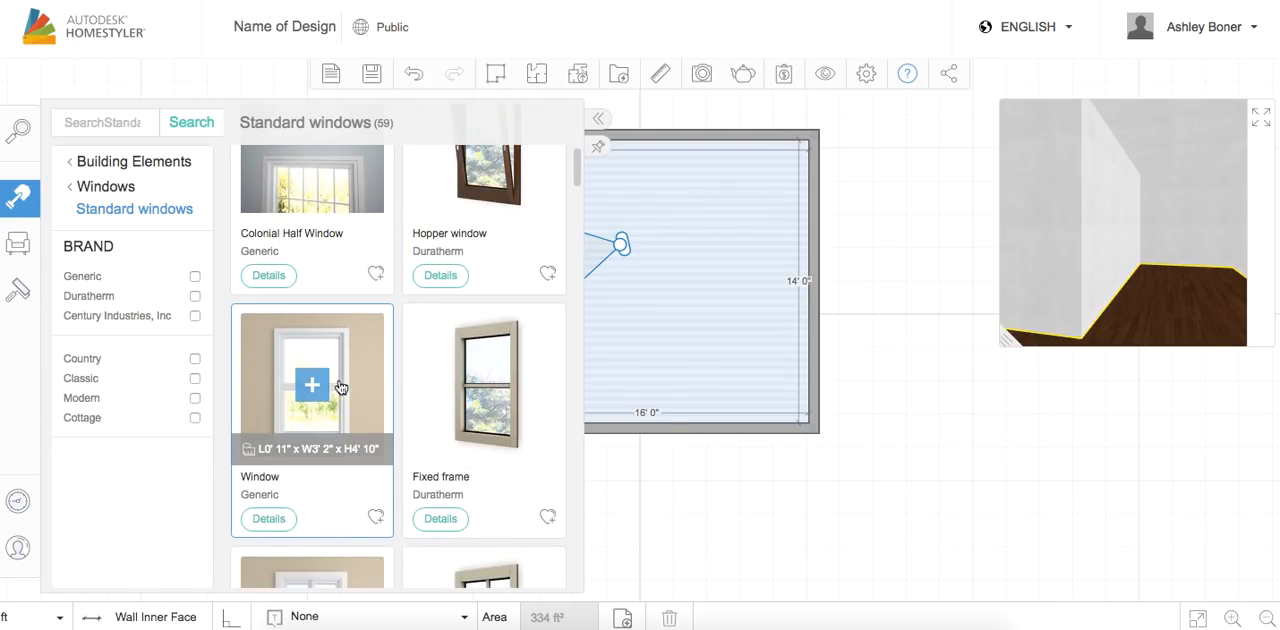
left_click(312, 385)
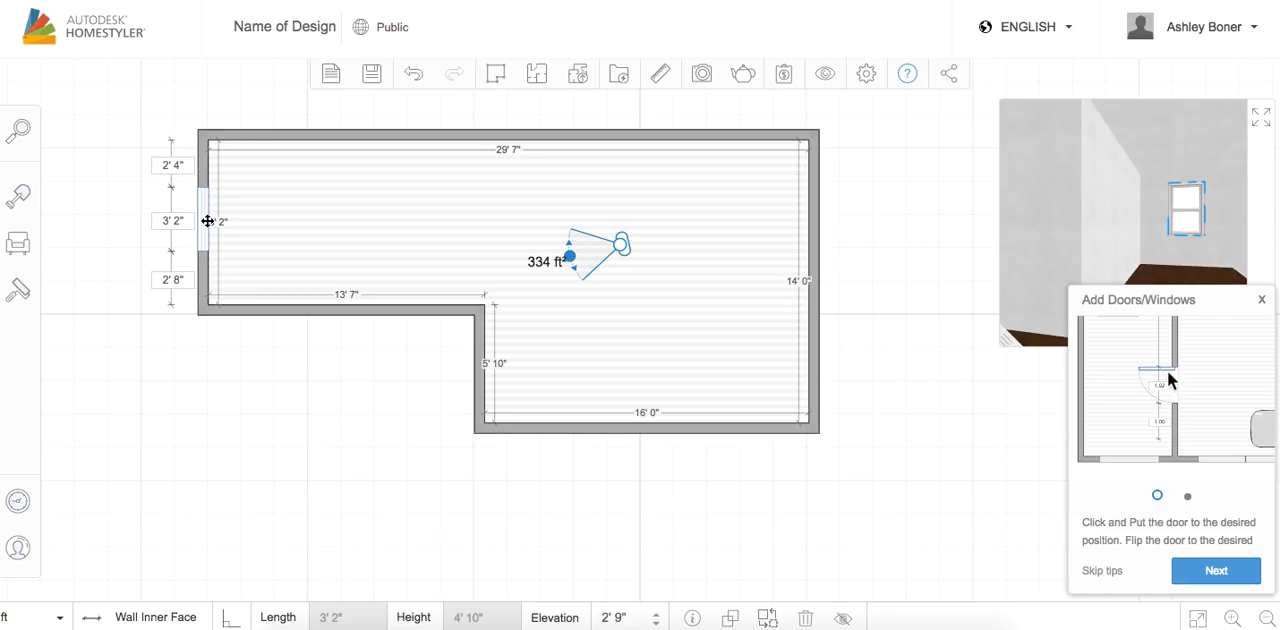
left_click(207, 221)
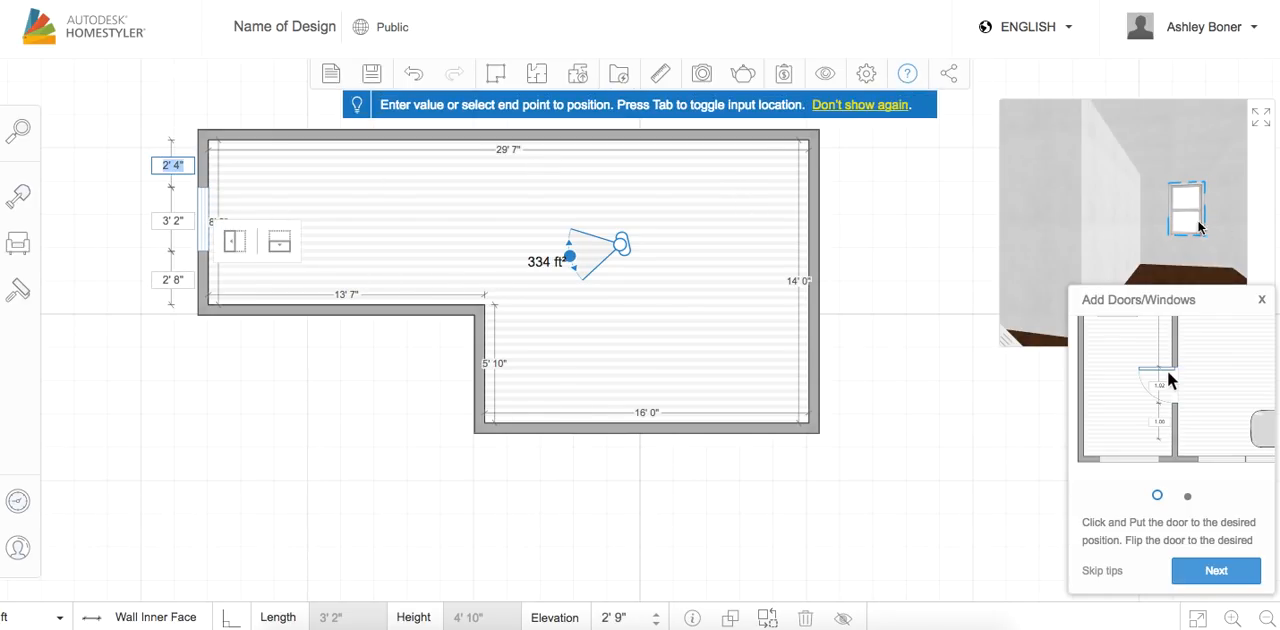
left_click_drag(567, 256, 569, 252)
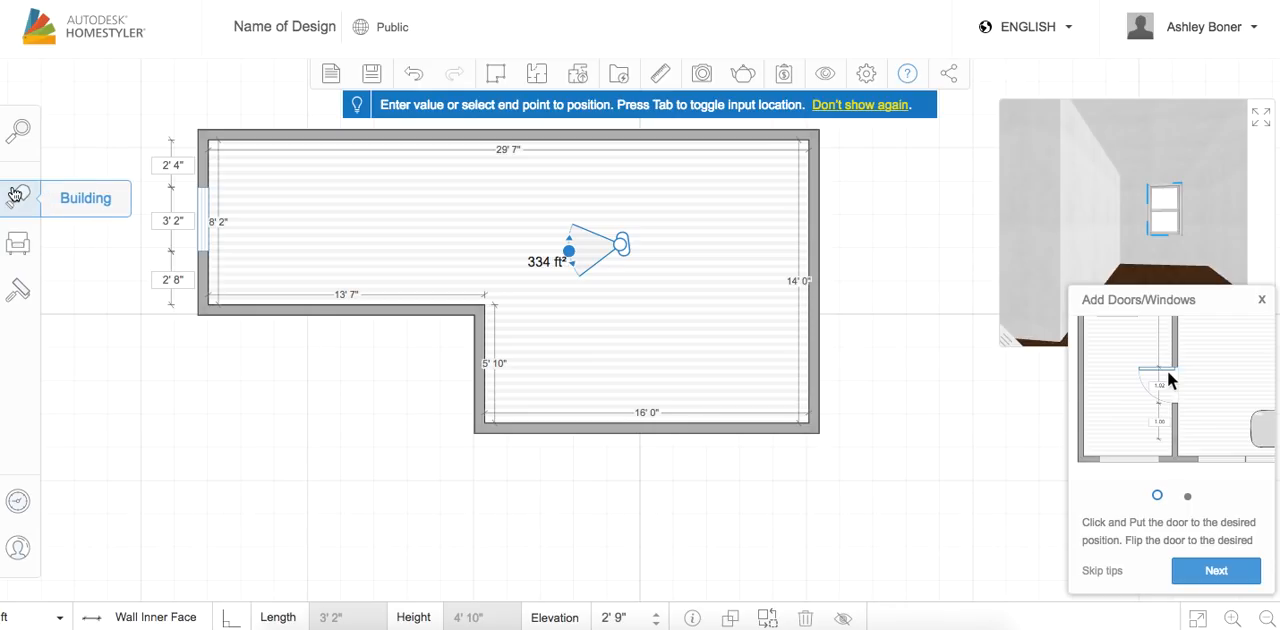
Place the Duratherm In-swing doors in the lower wall of the 16-foot-wide room section, 4' 0" from its left corner
left_click(16, 195)
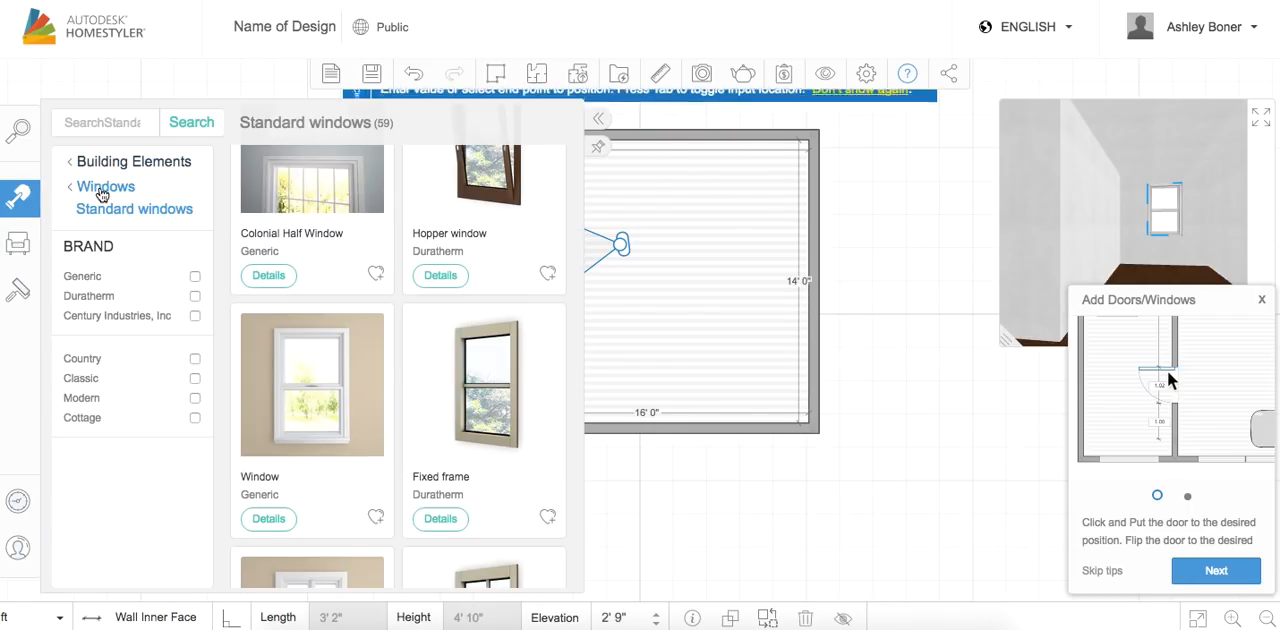
left_click(97, 165)
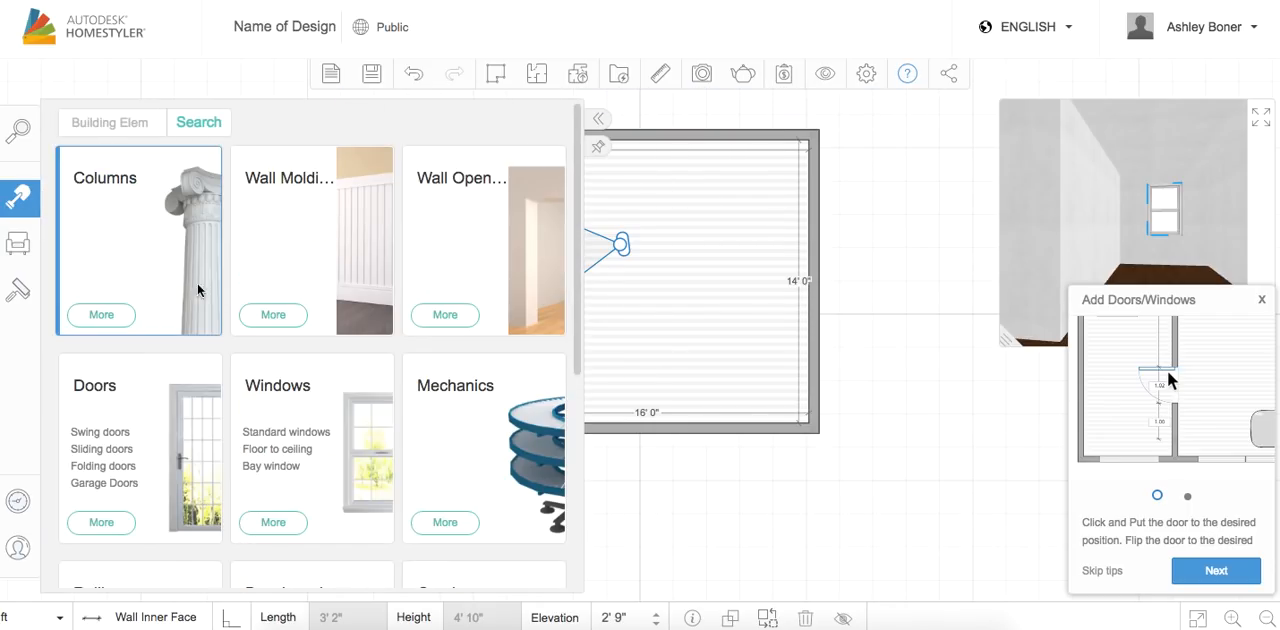
left_click(100, 523)
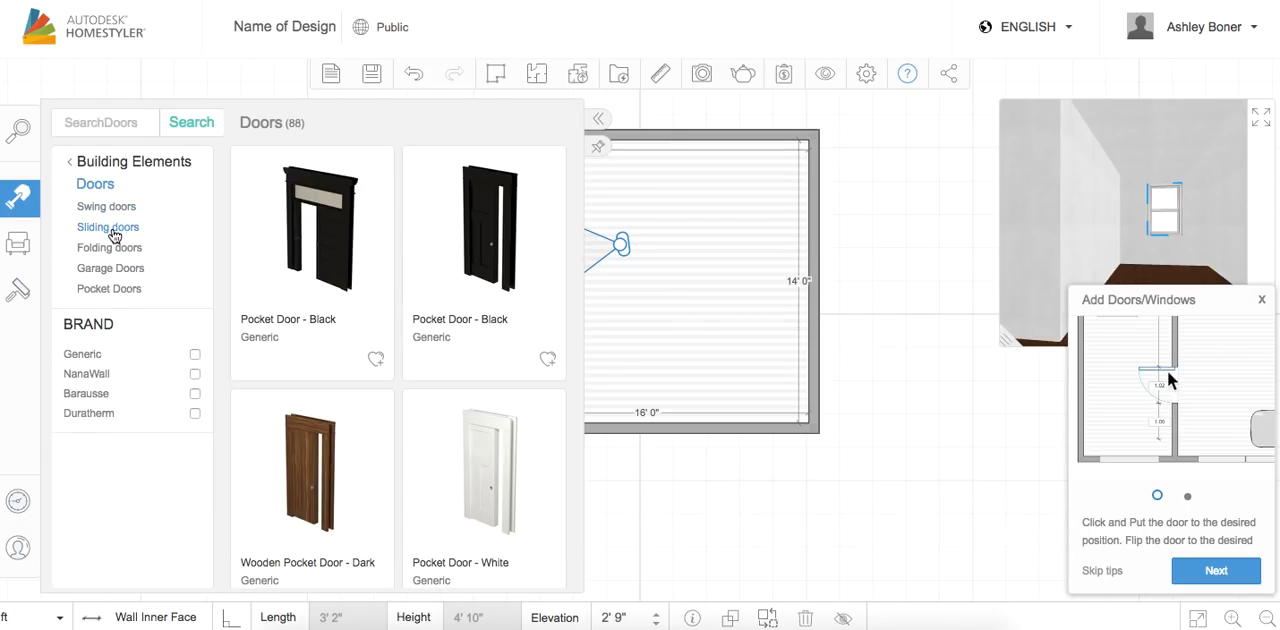
left_click(117, 207)
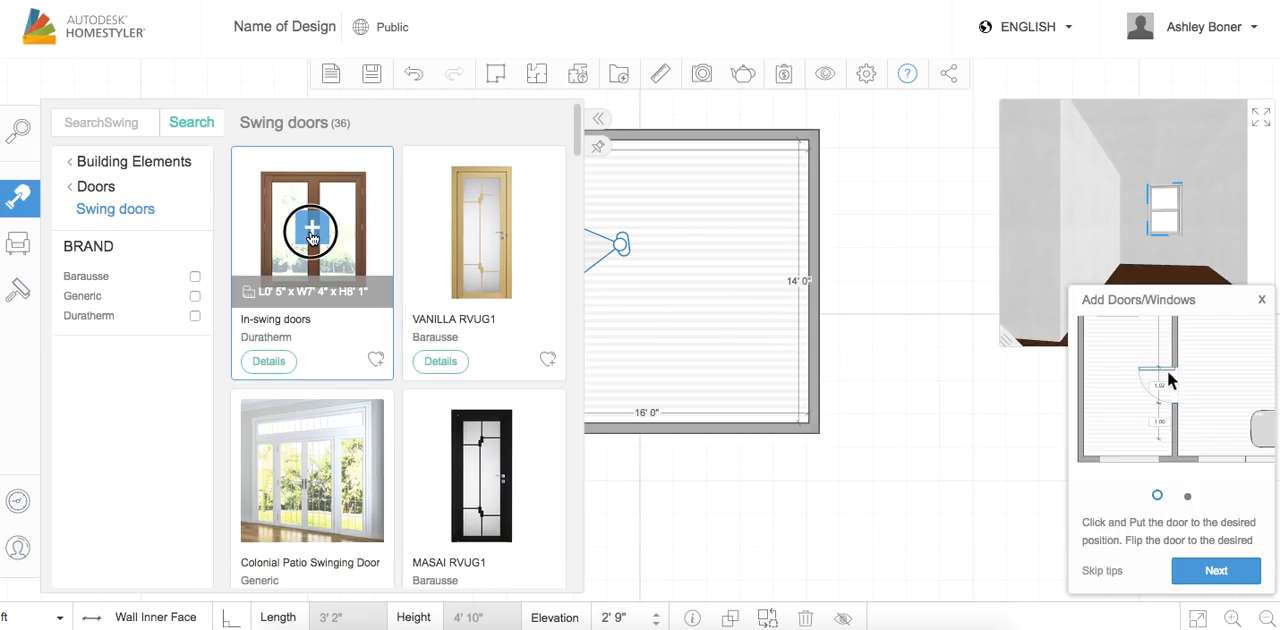
left_click(312, 237)
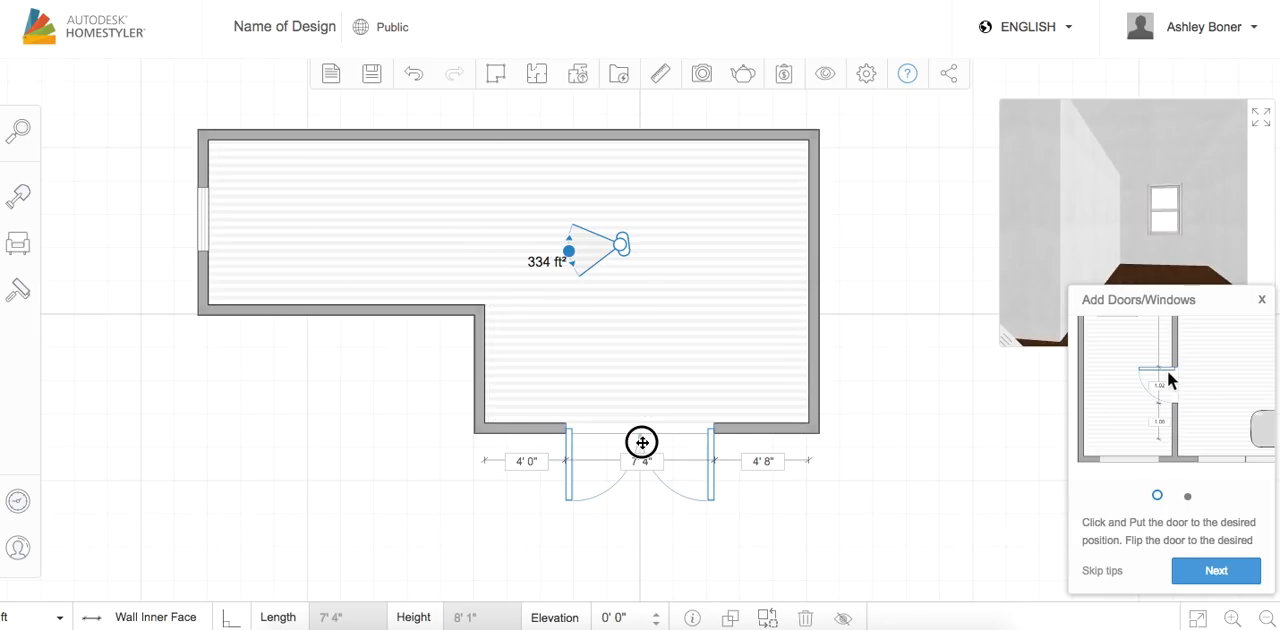
left_click(642, 443)
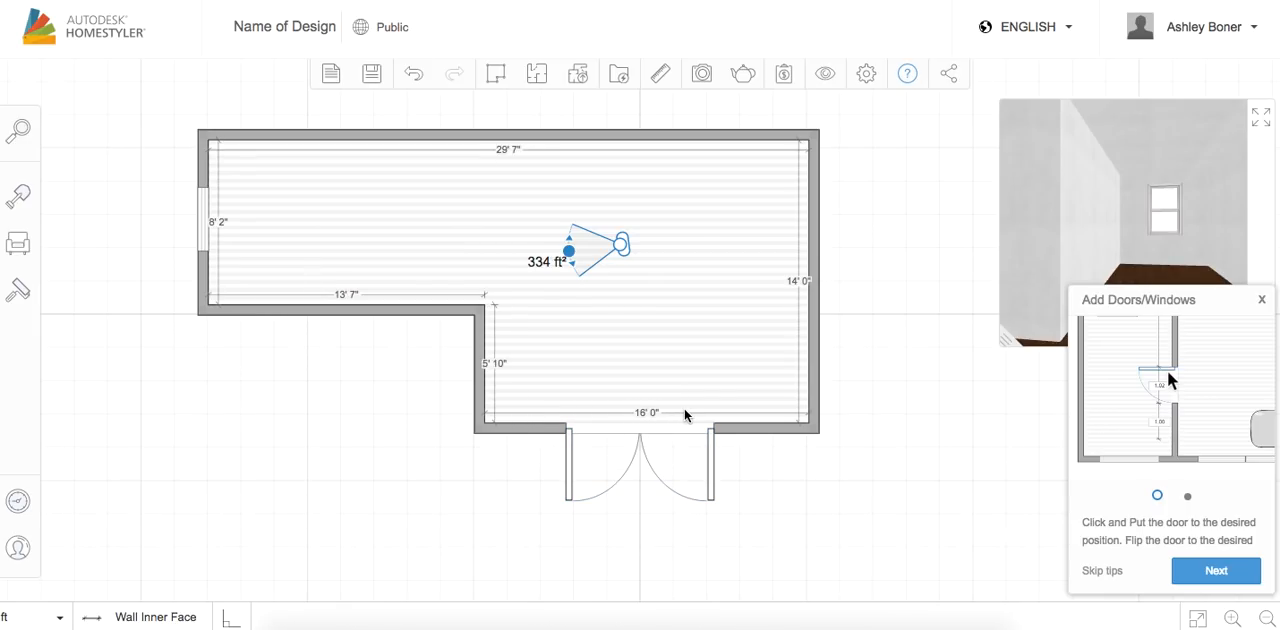
Center the double door in the lower wall, 4' 4" from each corner, and aim the camera toward it
left_click_drag(660, 451, 686, 458)
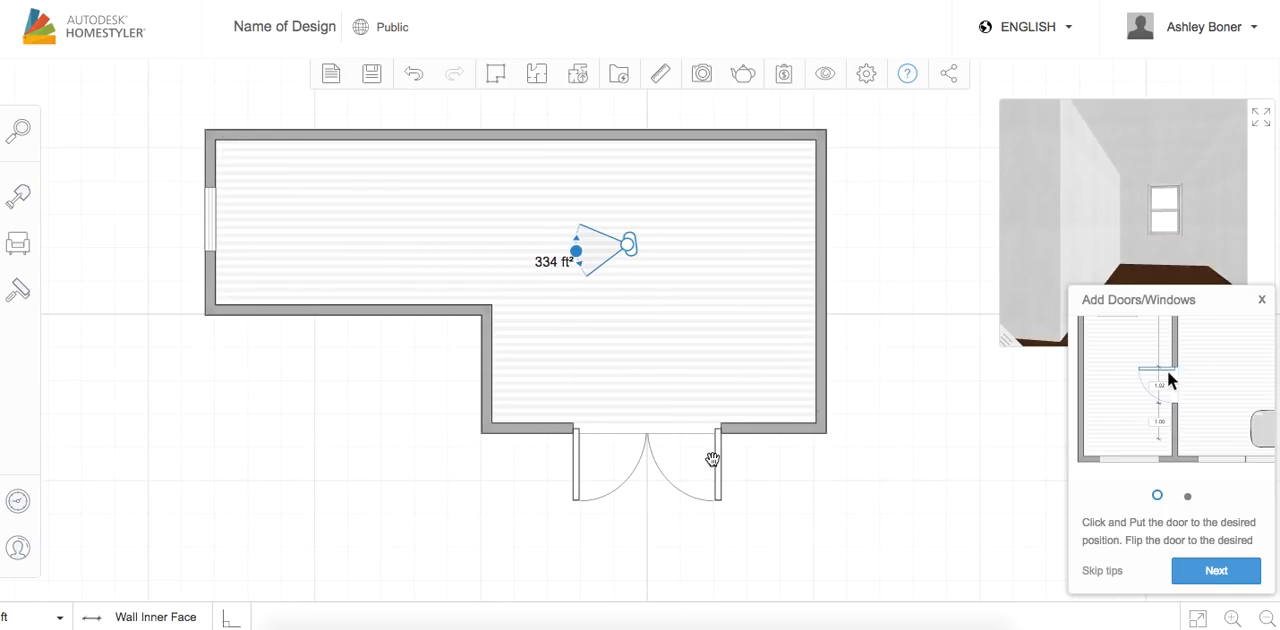
left_click(717, 458)
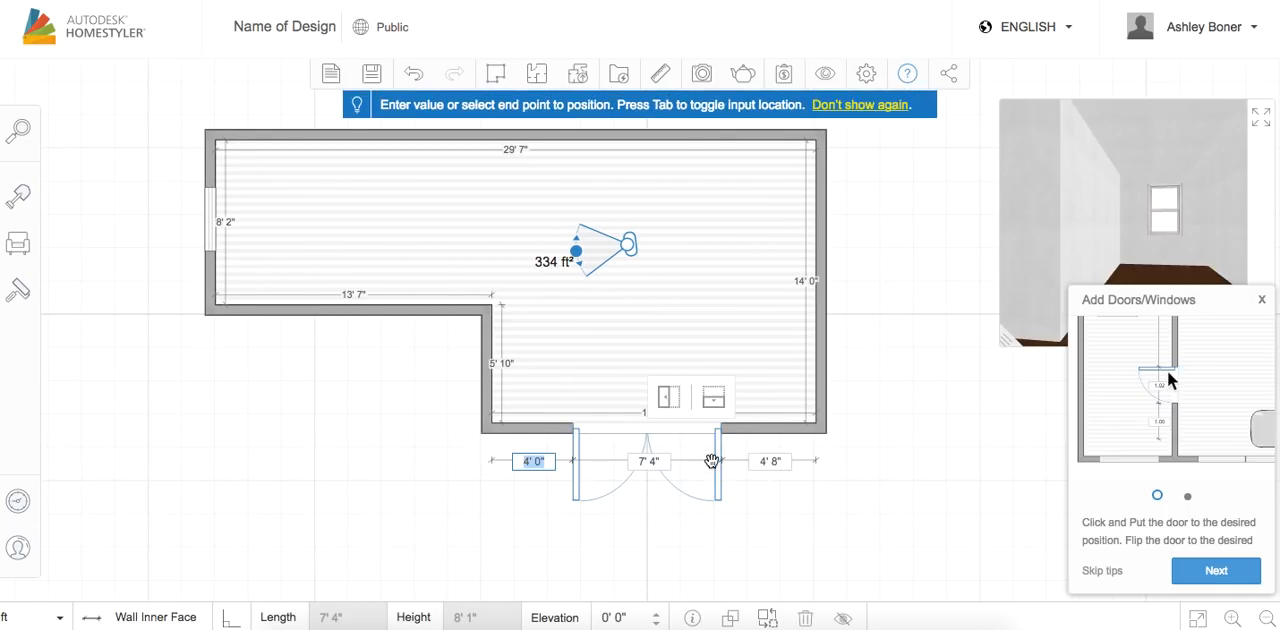
mouse_move(717, 464)
left_mouse_down()
mouse_move(734, 461)
mouse_move(714, 459)
mouse_move(724, 465)
left_mouse_up()
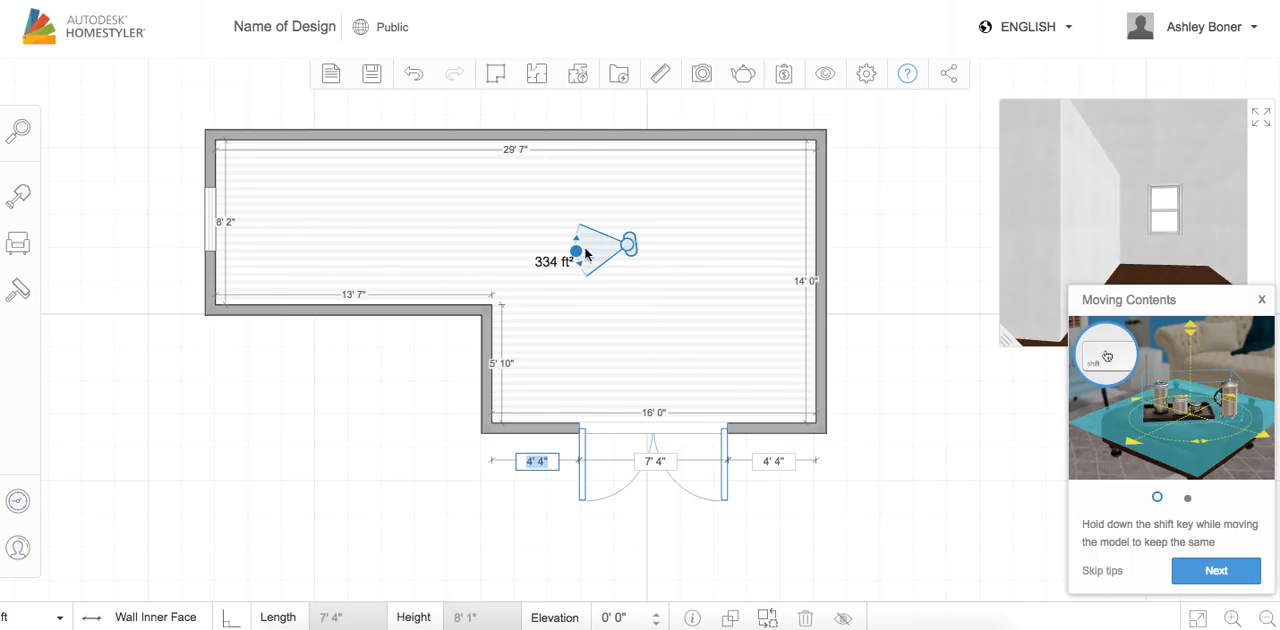
left_click_drag(571, 251, 593, 305)
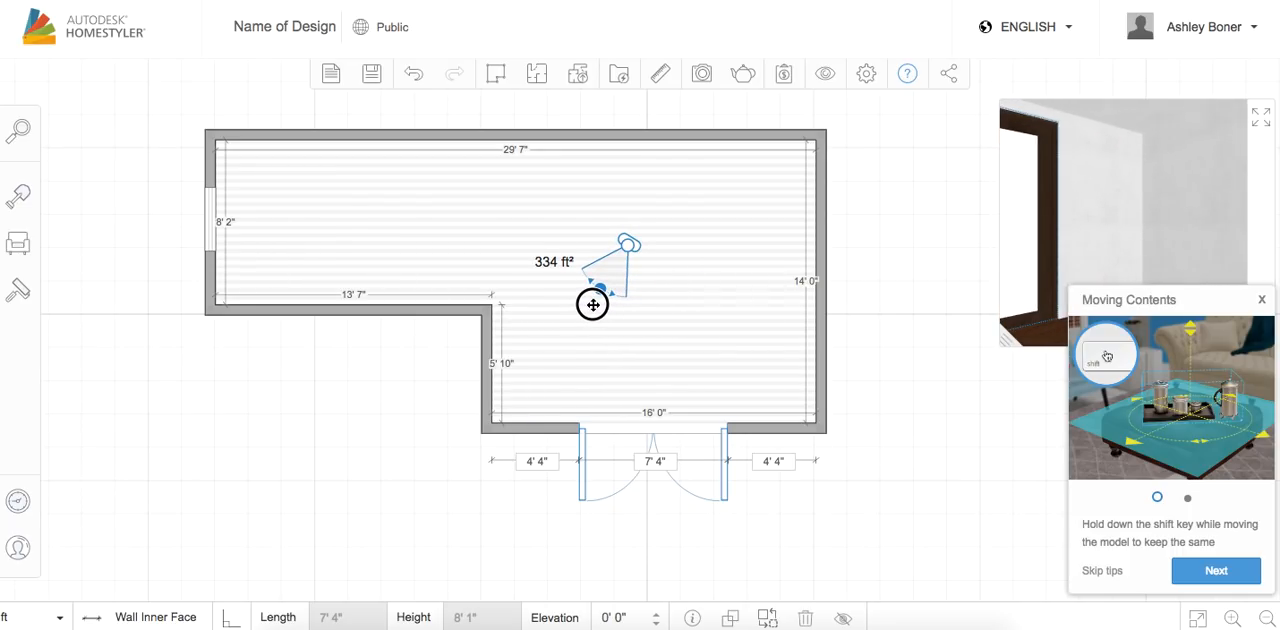
Browse the floor finishes in the style catalog and apply Wood: Cabreuva to the floor of the whole L-shaped room
left_click(366, 258)
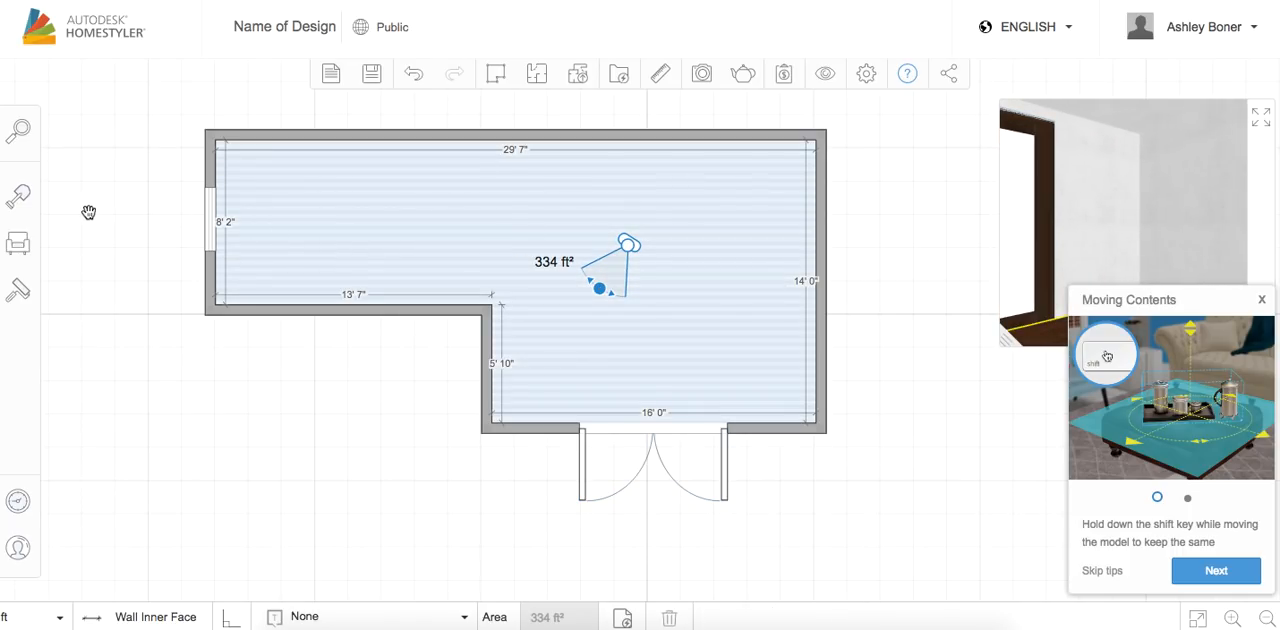
left_click(20, 292)
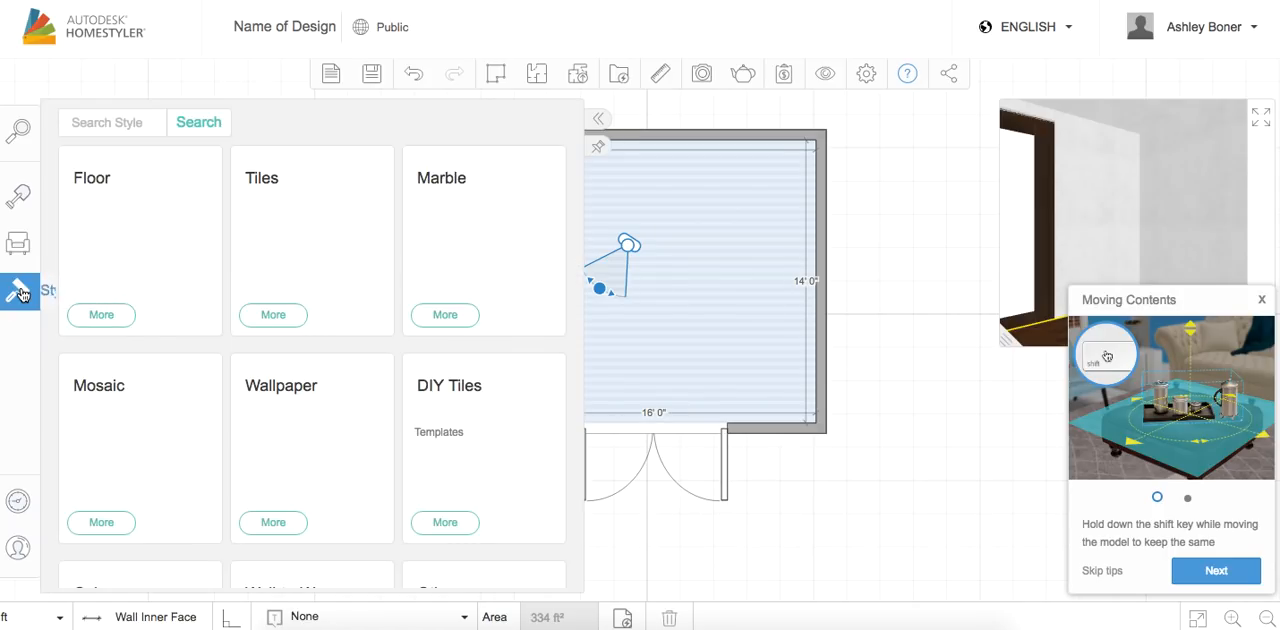
left_click(102, 316)
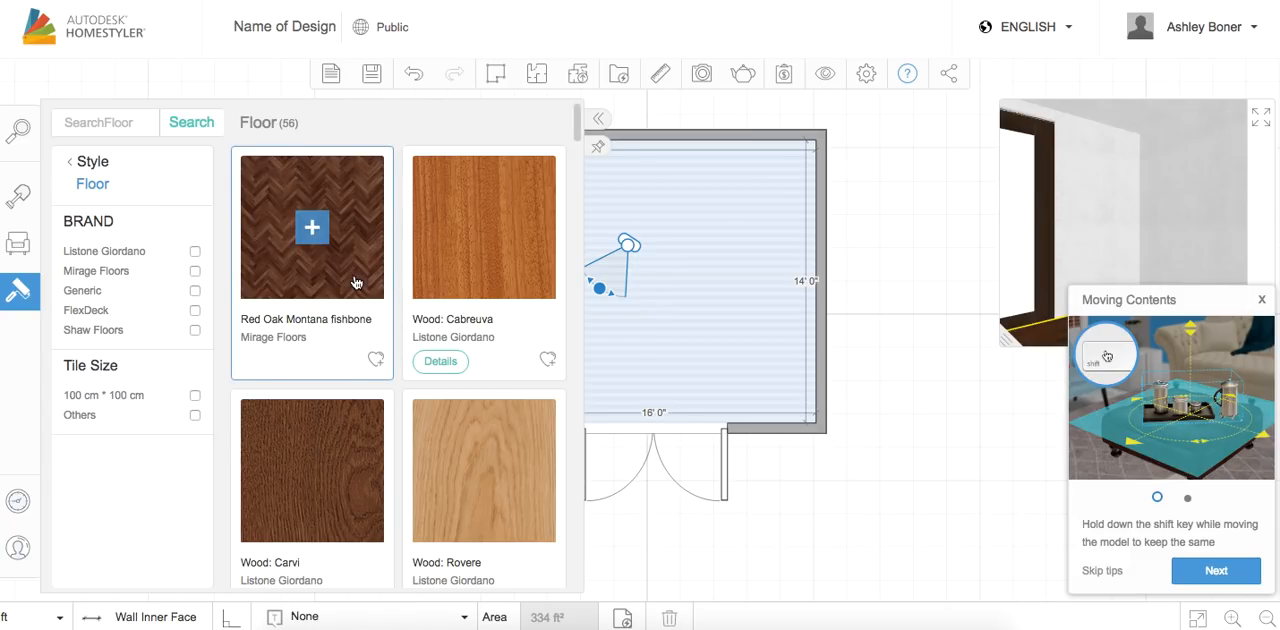
scroll(400, 433, "down", 3)
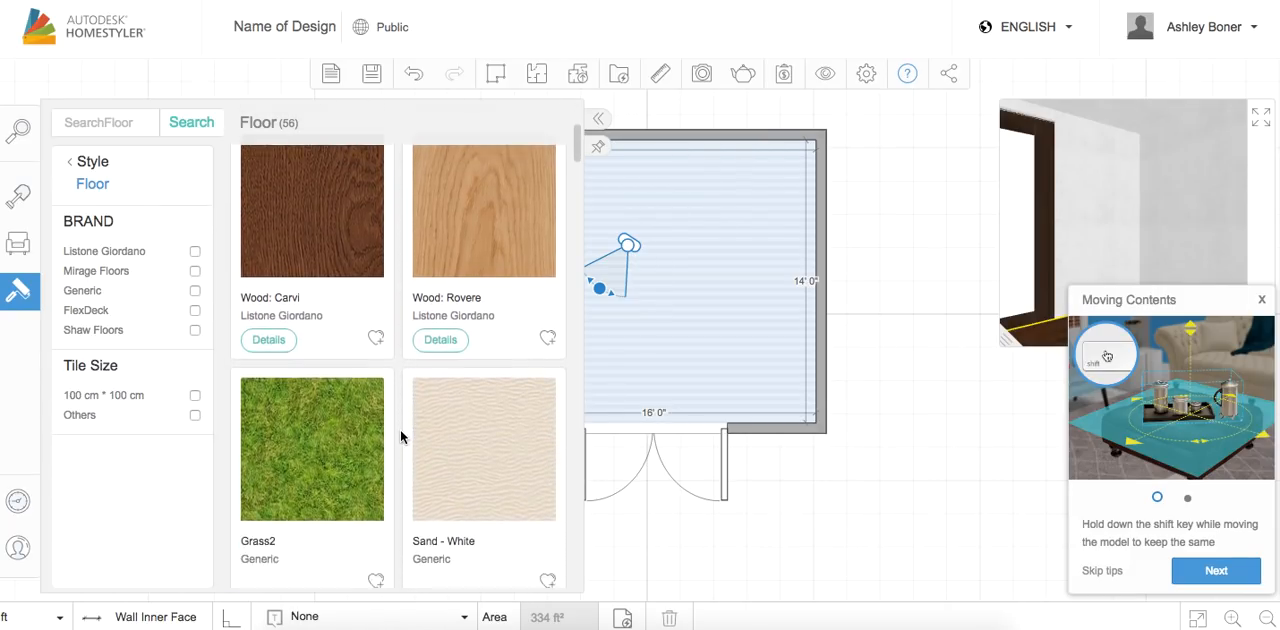
scroll(401, 437, "up", 2)
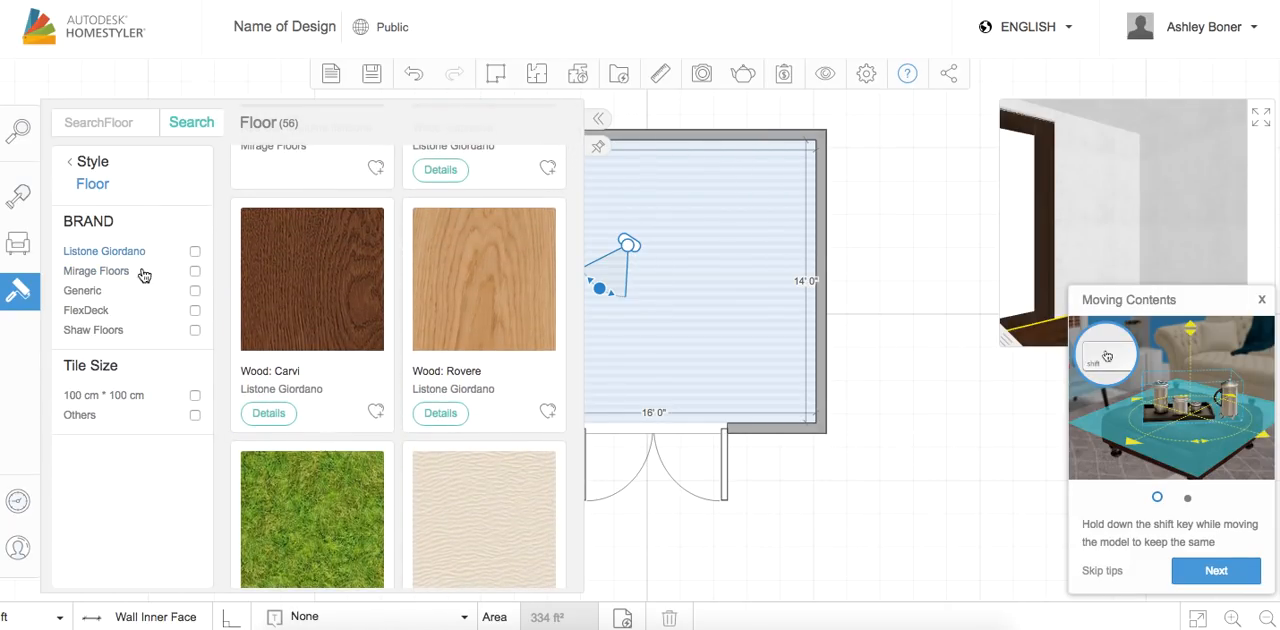
scroll(330, 295, "up", 4)
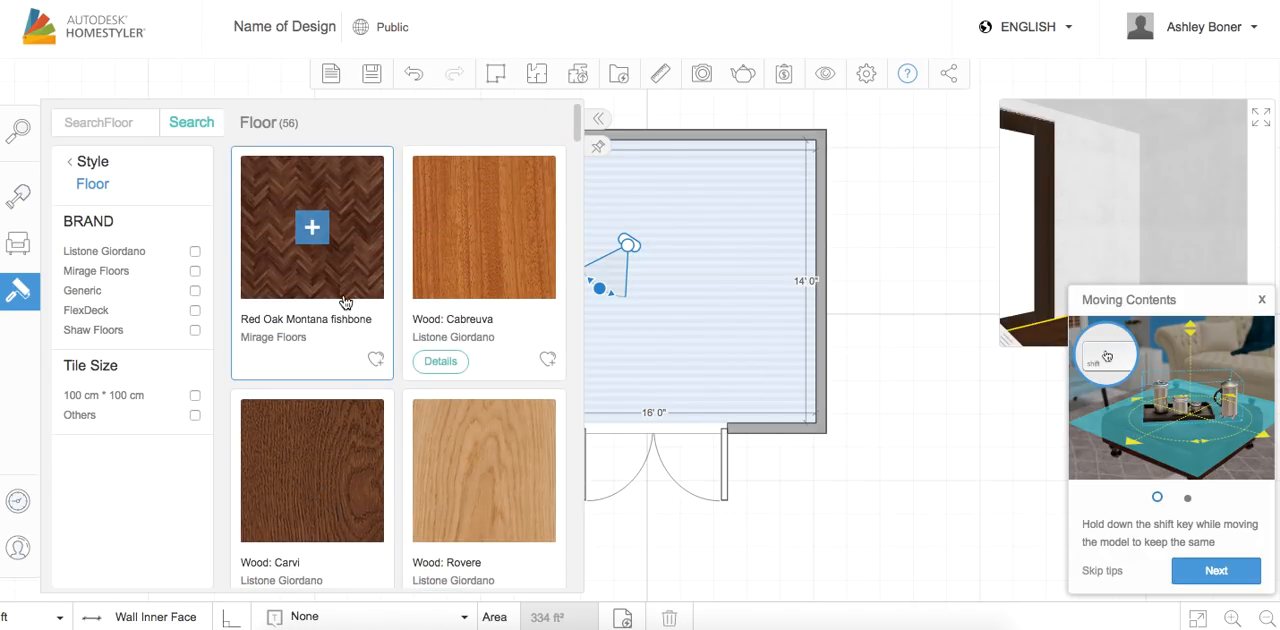
scroll(344, 403, "down", 3)
scroll(483, 443, "down", 12)
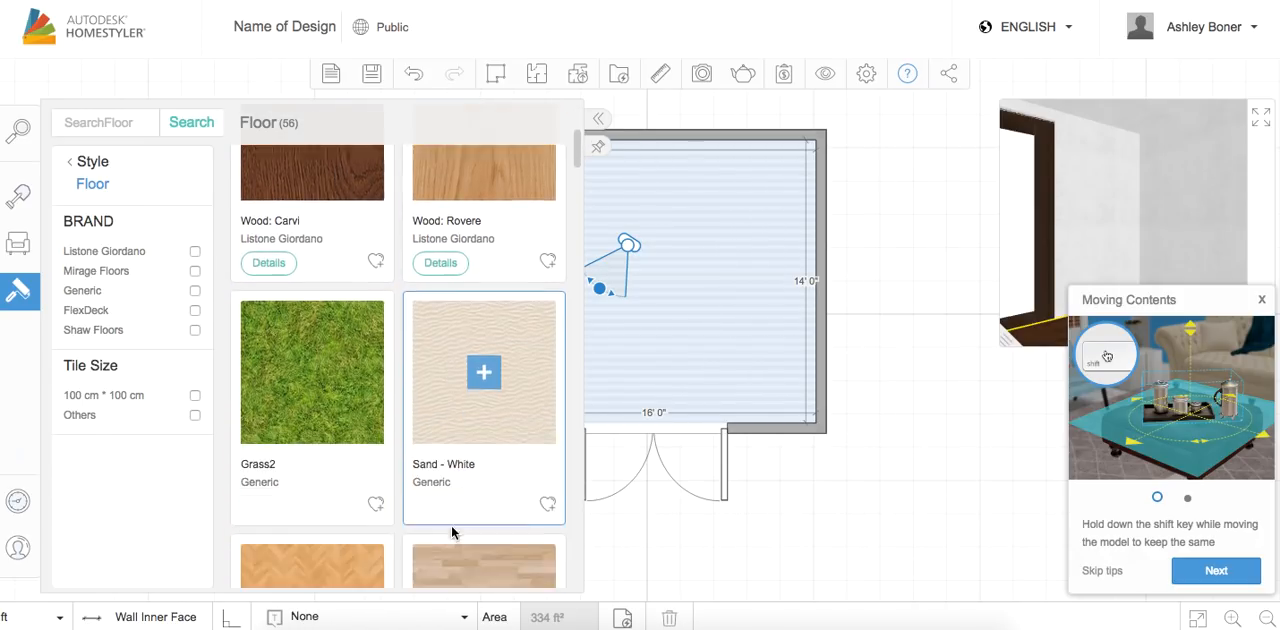
scroll(451, 525, "down", 11)
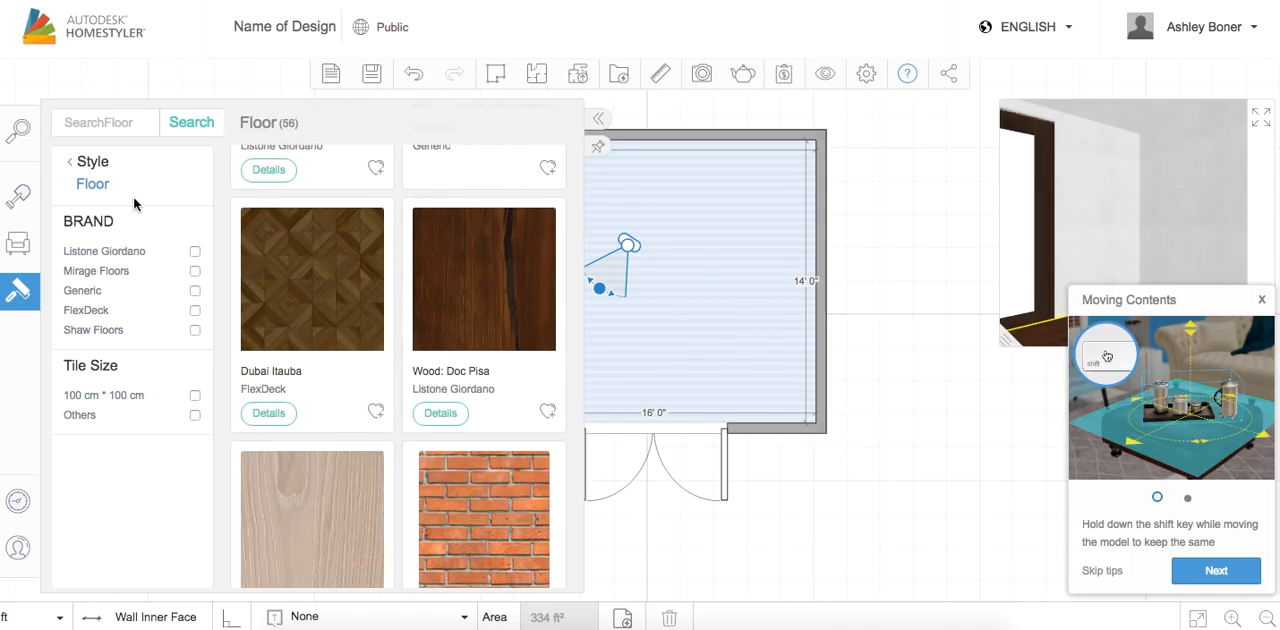
scroll(294, 240, "up", 12)
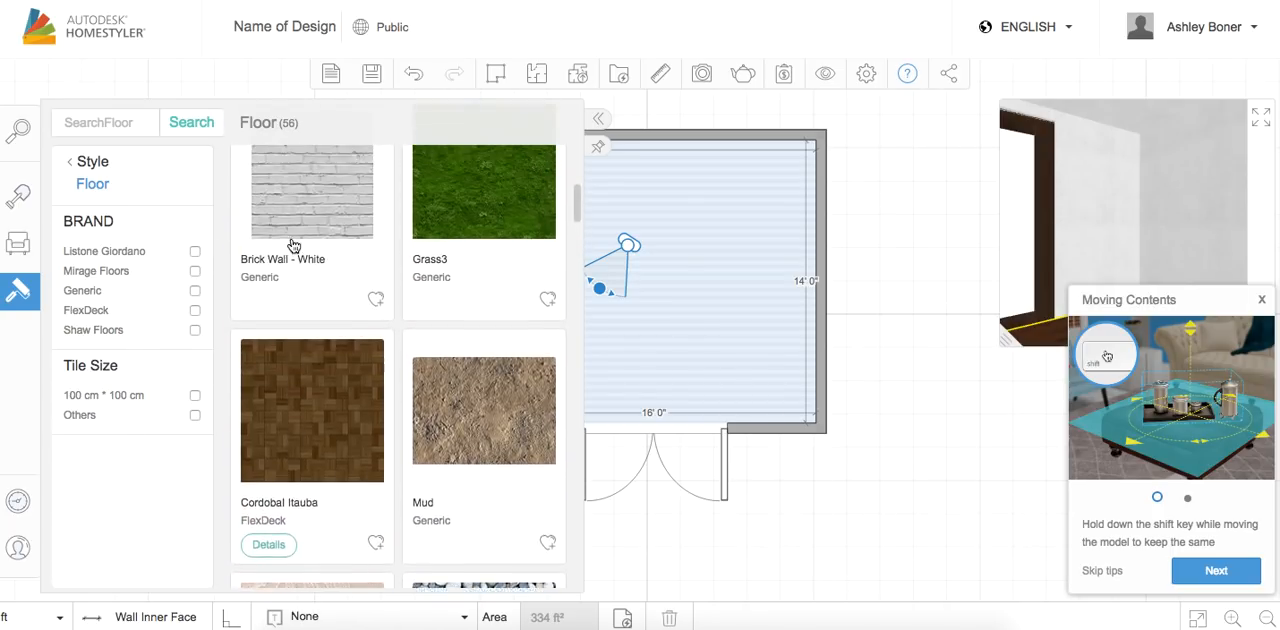
scroll(294, 246, "up", 8)
left_click(90, 190)
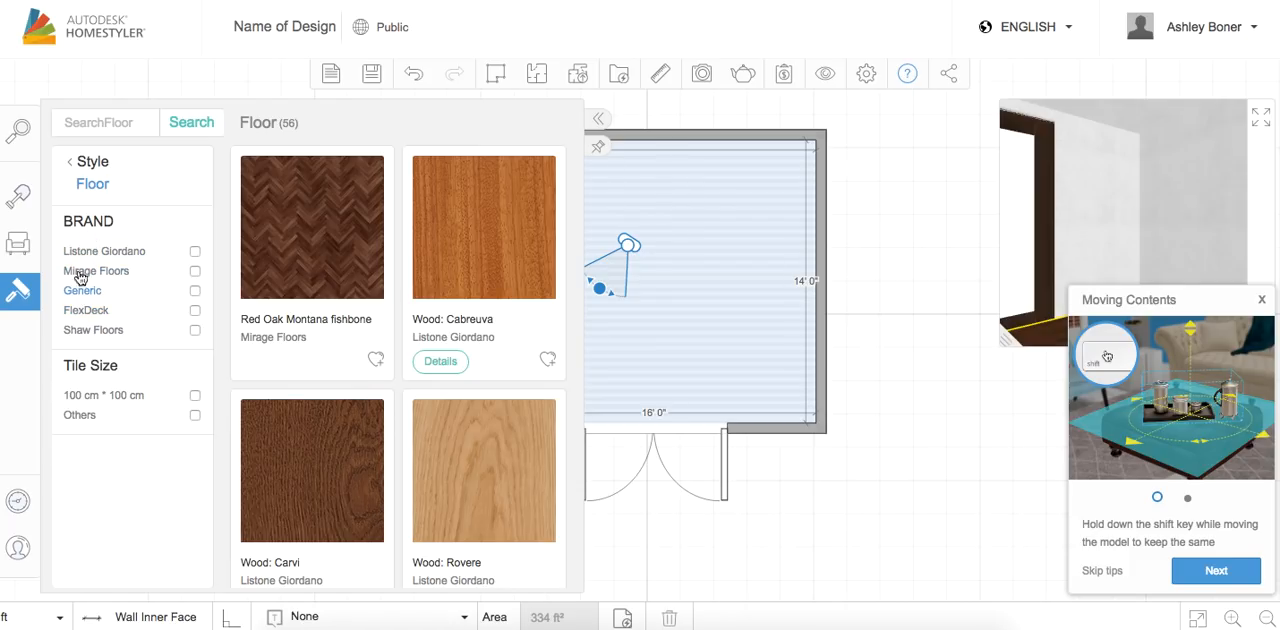
left_click(484, 236)
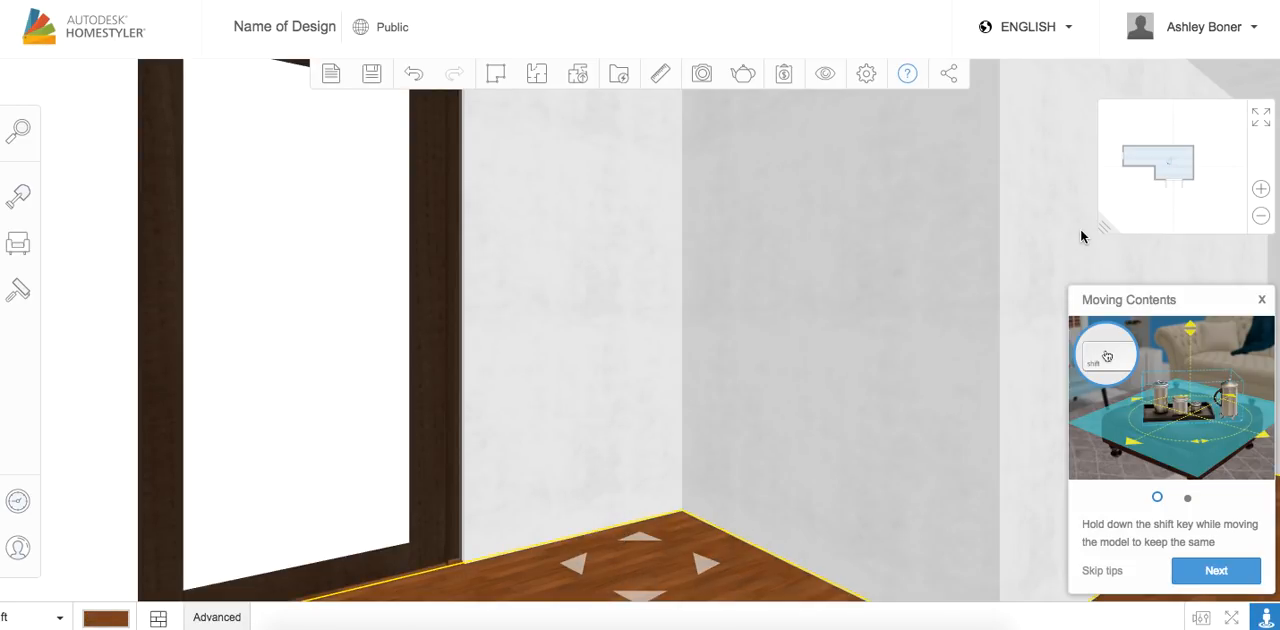
Move the 3D camera to the right part of the room so it faces the double door, and close the Moving Contents tips
left_click(1182, 171)
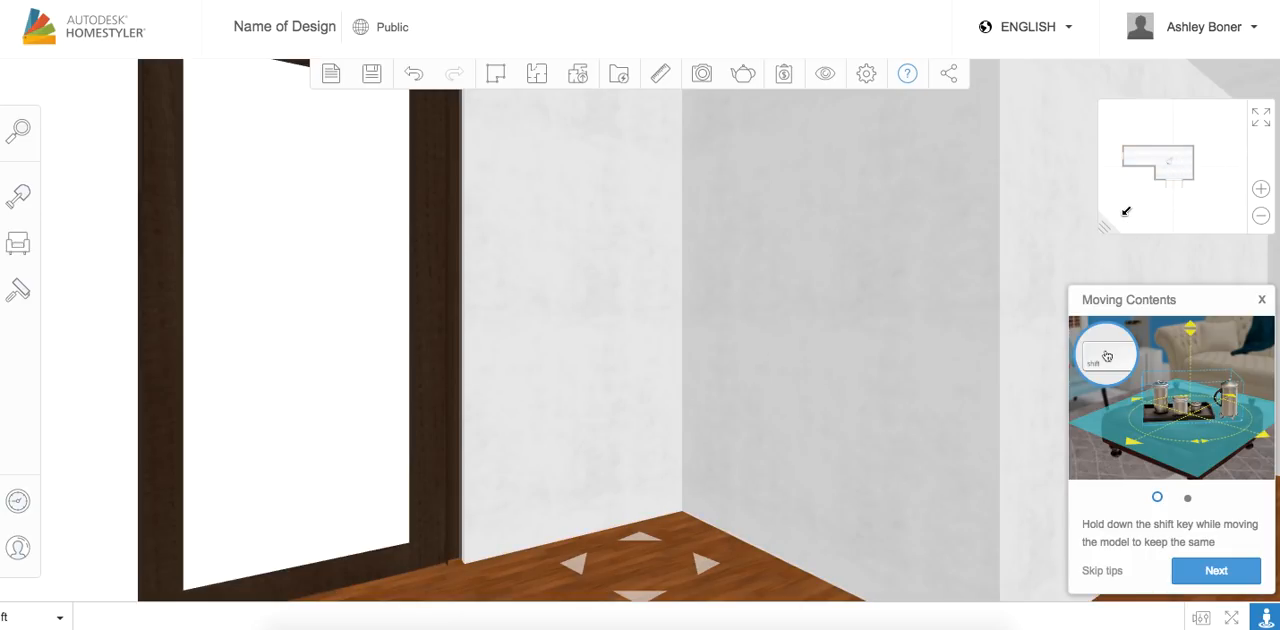
left_click(1153, 166)
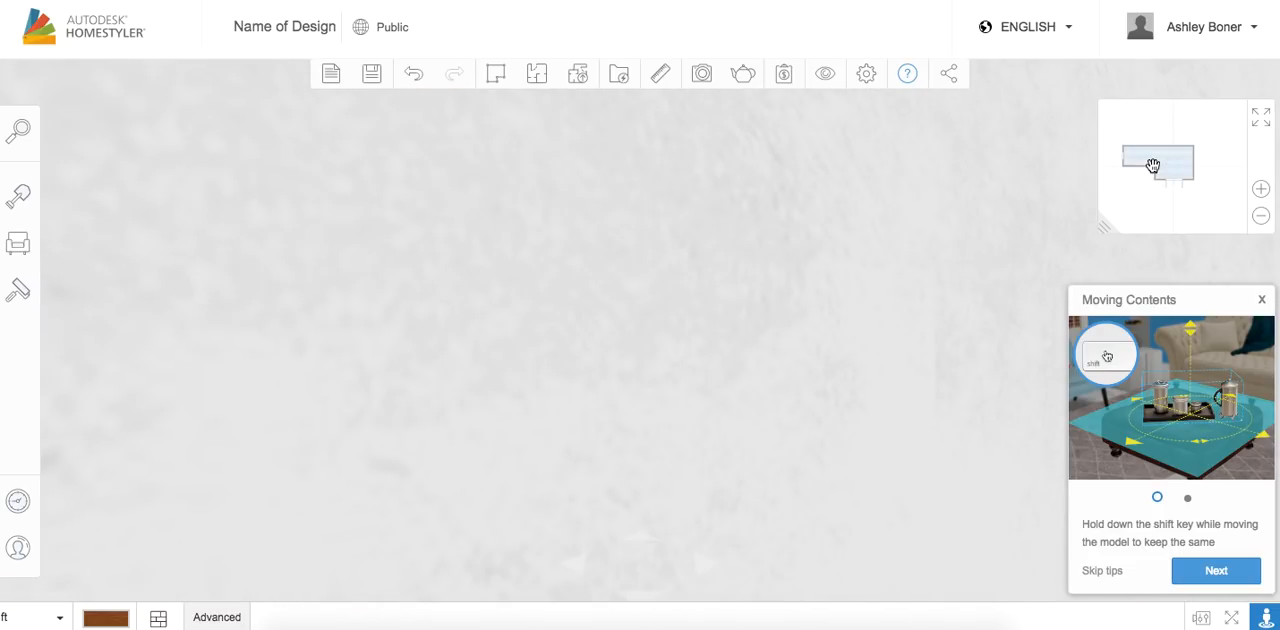
double_click(1190, 164)
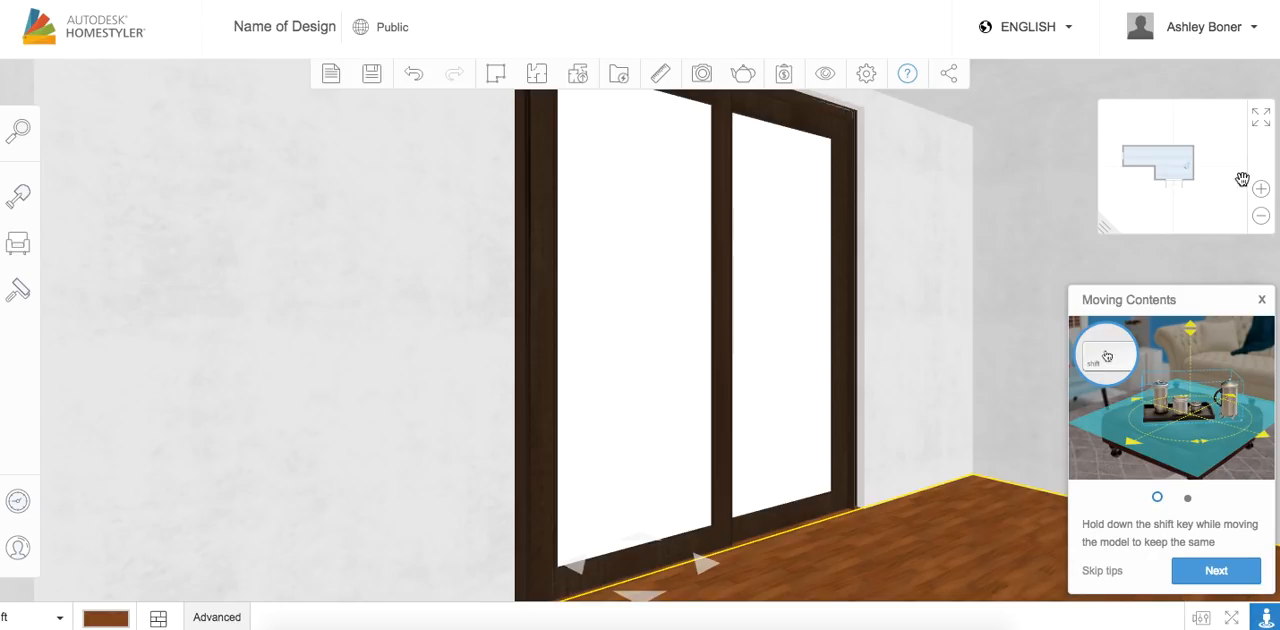
left_click(1262, 299)
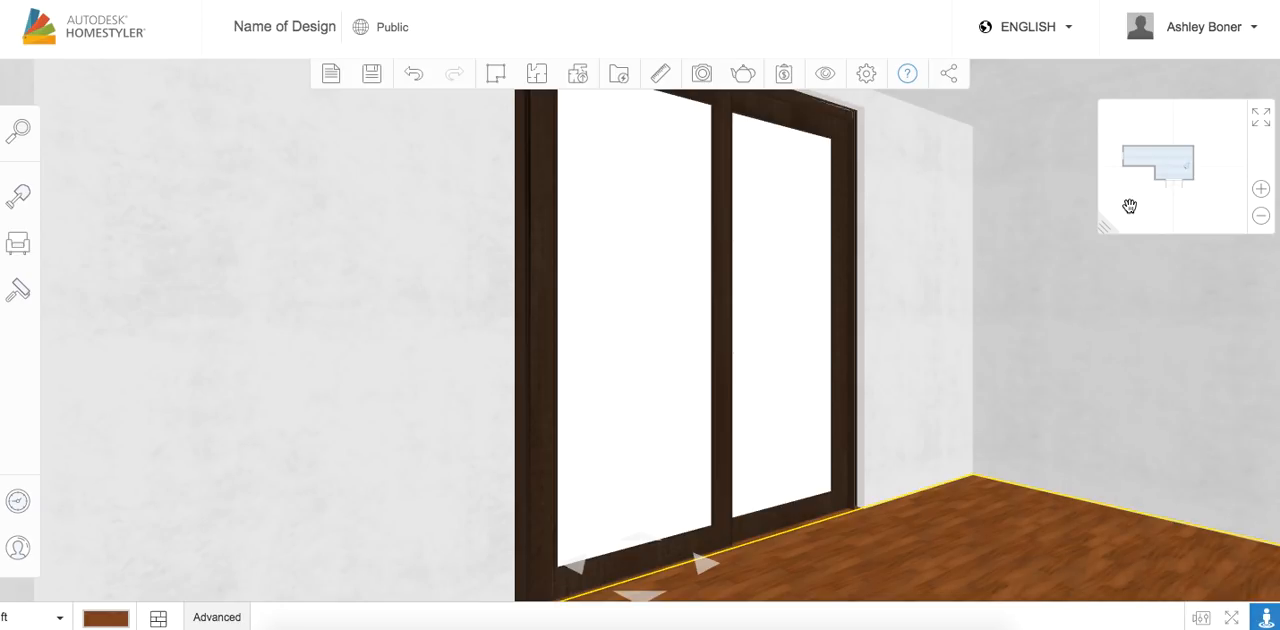
Move the 3D camera outside the room outline, and place it back inside near the middle of the L-shaped room
left_click(1129, 206)
left_click(986, 195)
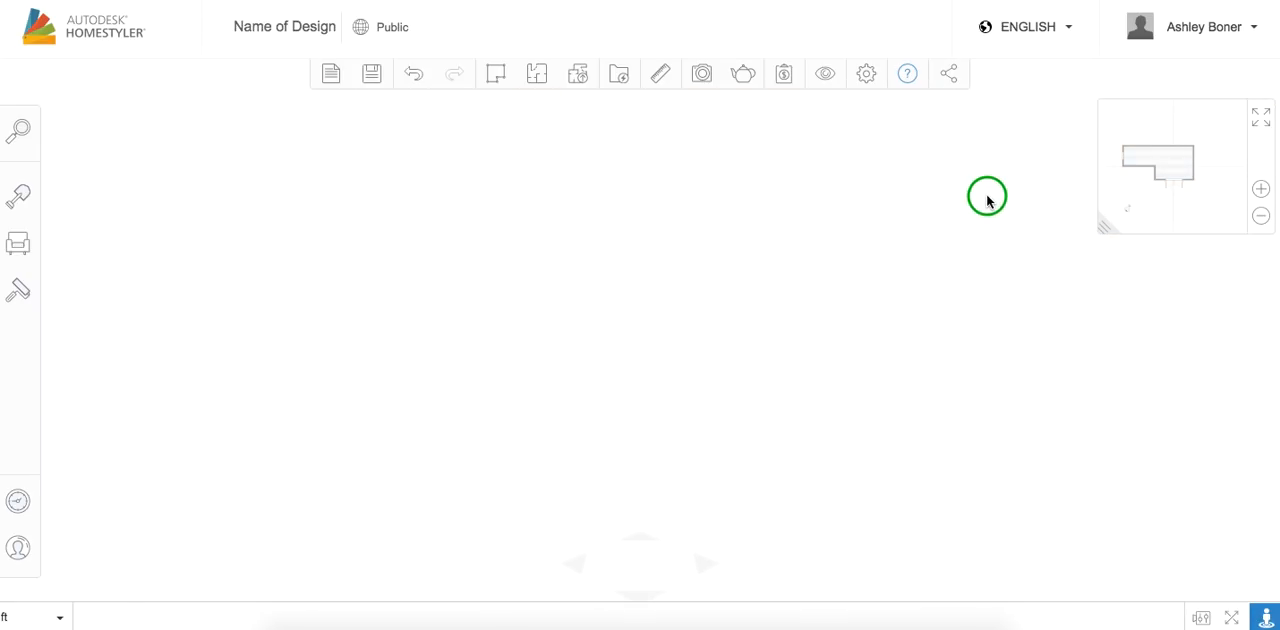
left_click(1167, 159)
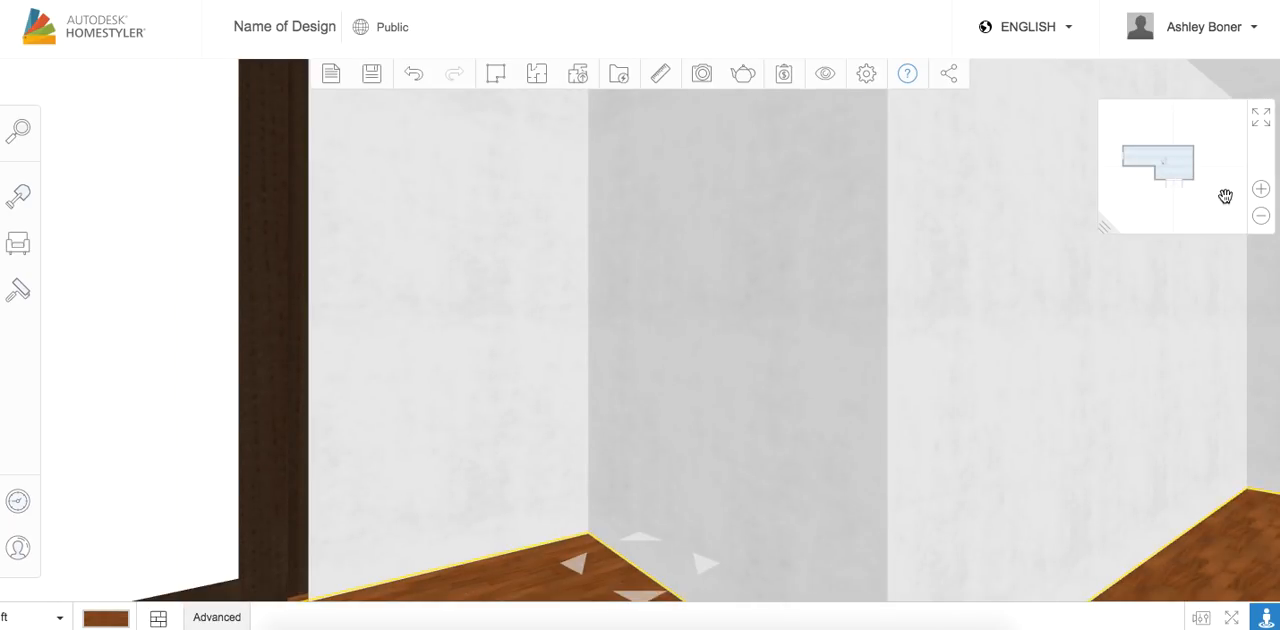
Switch the 3D view to the bird's-eye view, orbit around the room to its window end, and fit the whole model in view
mouse_move(1264, 621)
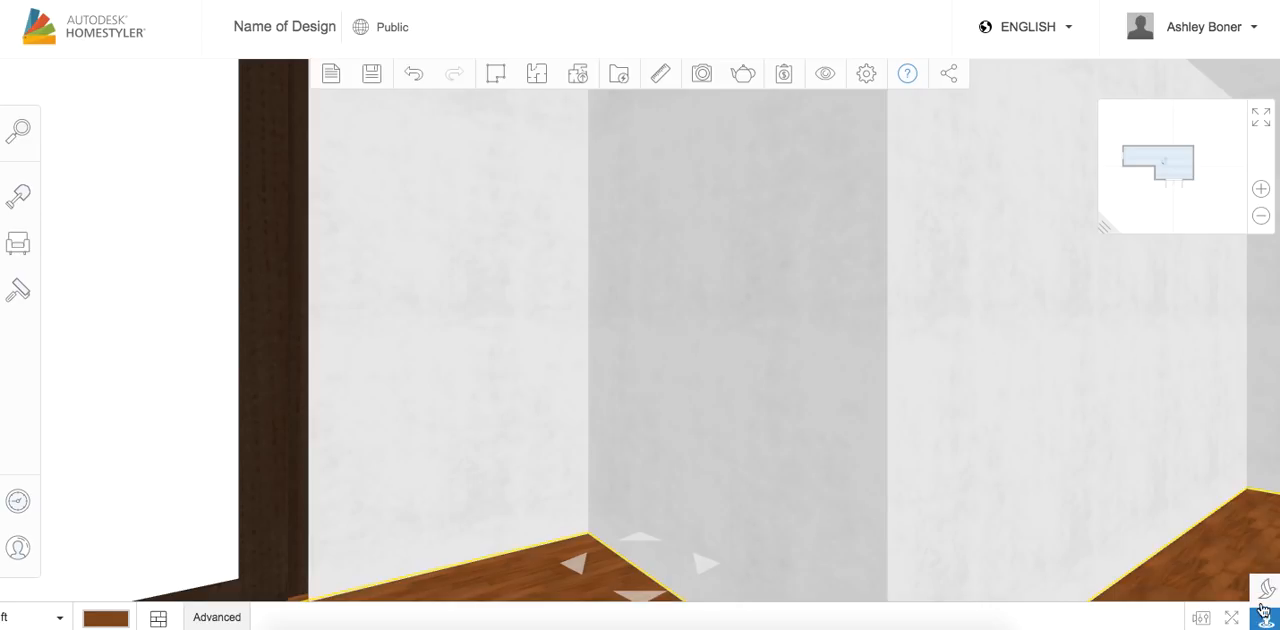
left_click(1266, 590)
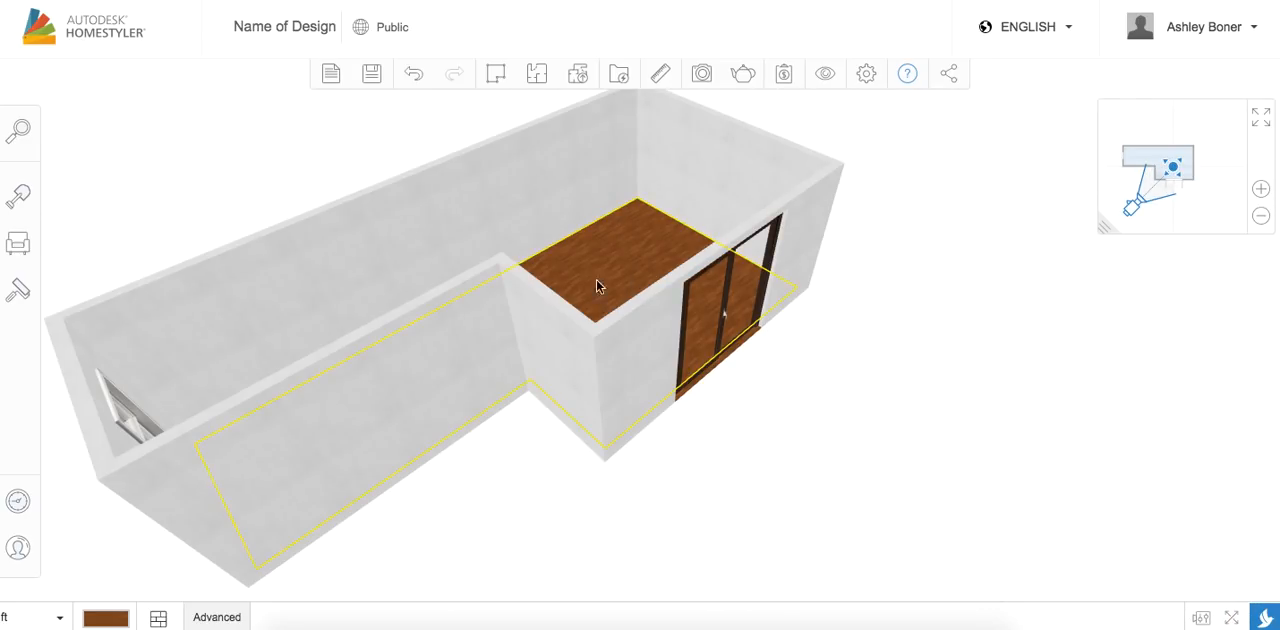
left_click_drag(422, 514, 880, 304)
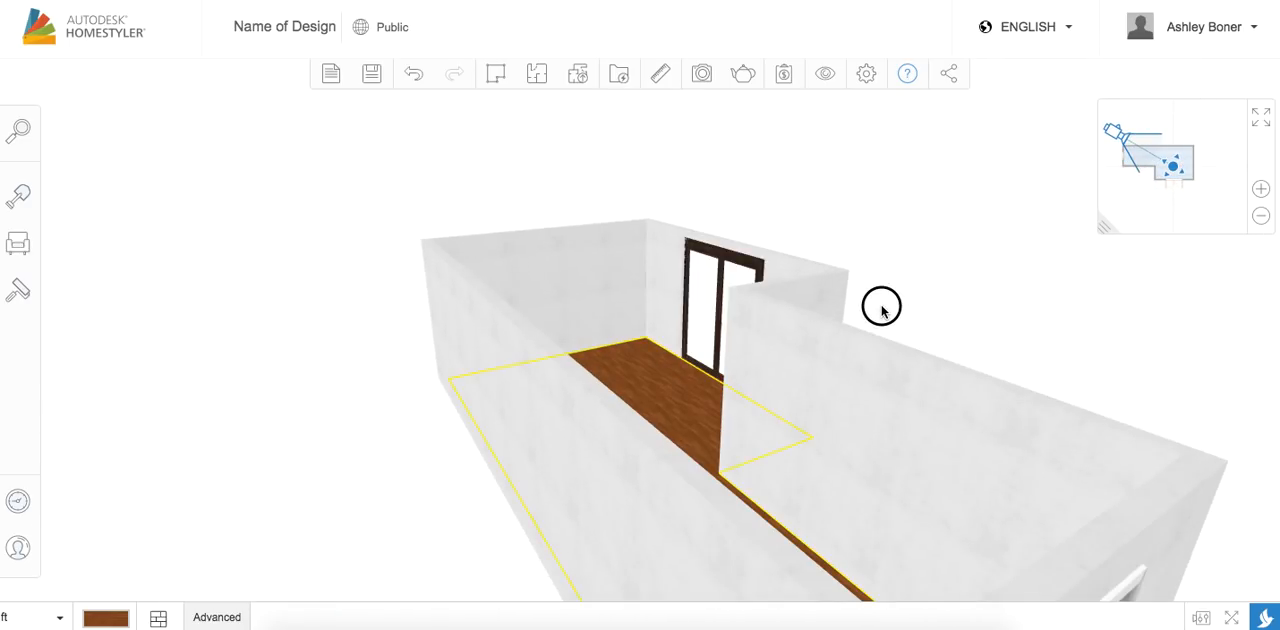
left_click(1201, 618)
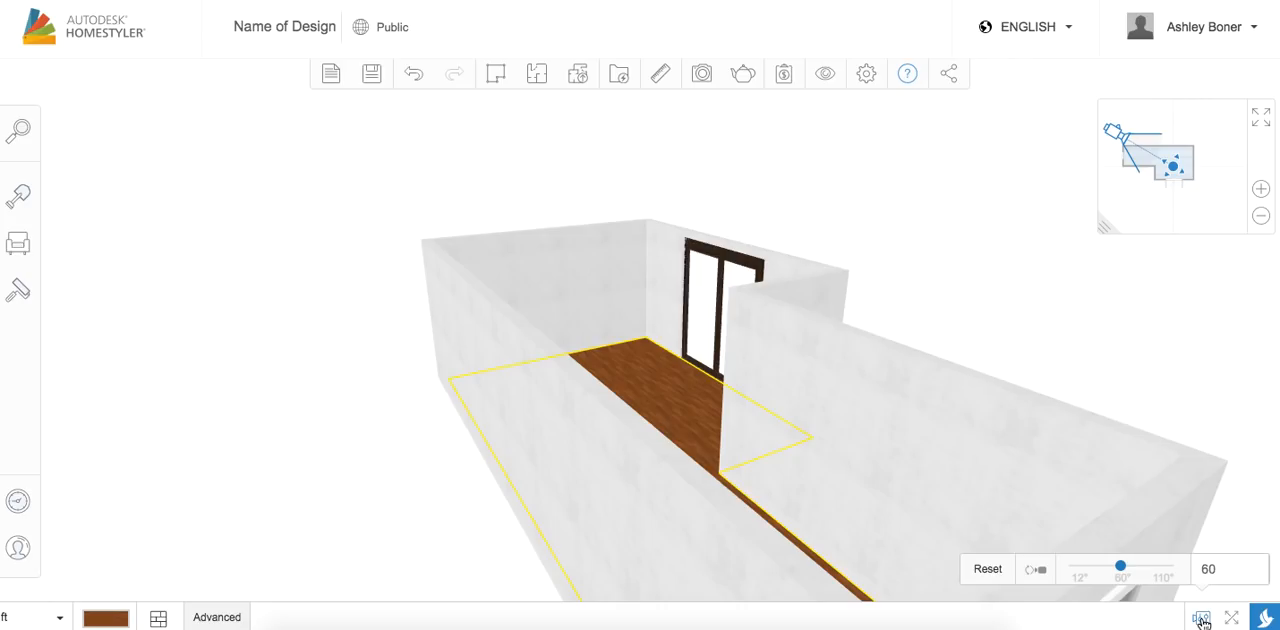
left_click(1234, 619)
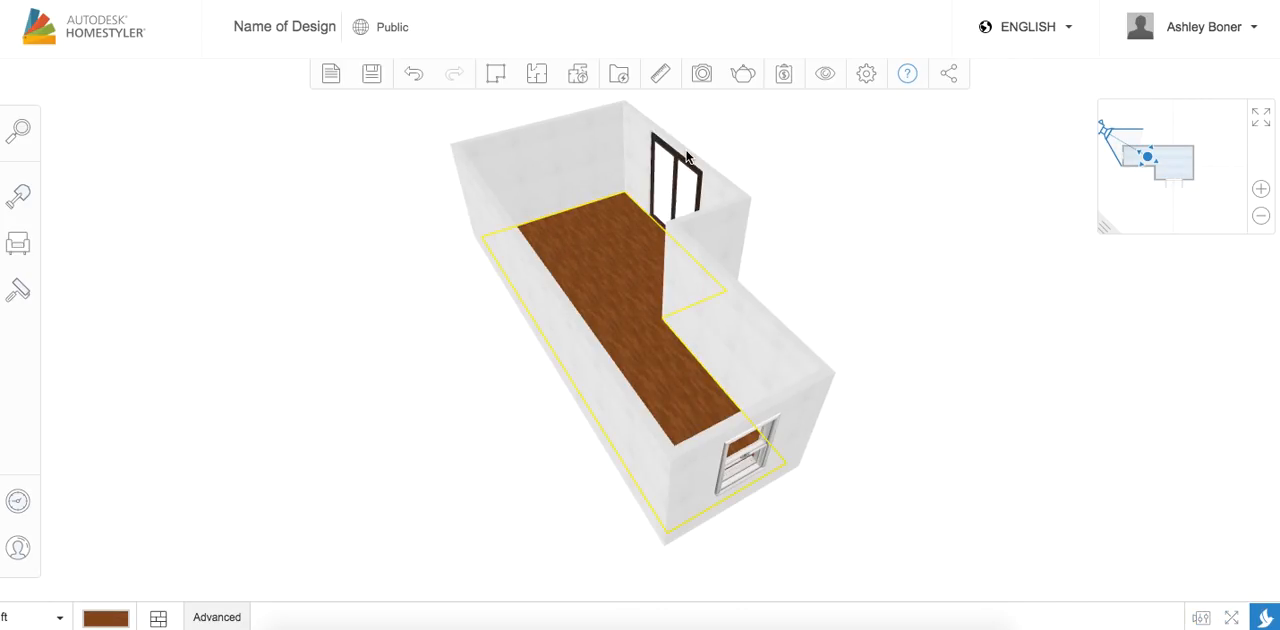
Swap the main view between the floor plan and 3D, return 3D to the first-person view, and bring the floor plan back as the main view
left_click(158, 619)
left_click(1261, 126)
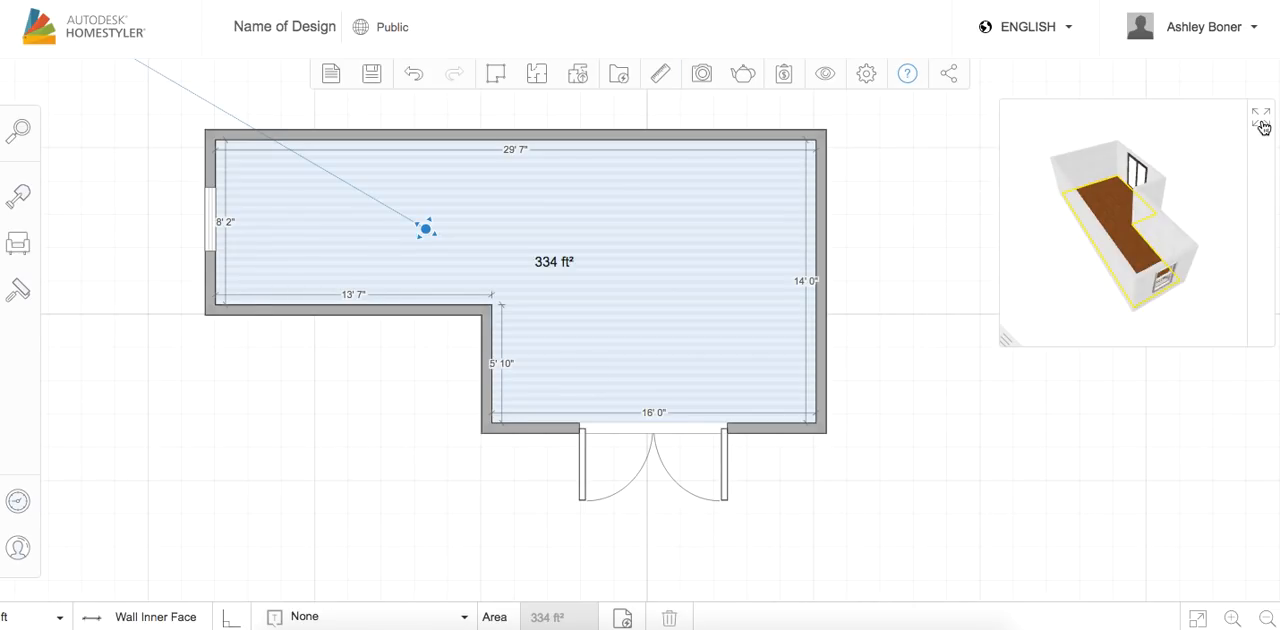
left_click(1261, 122)
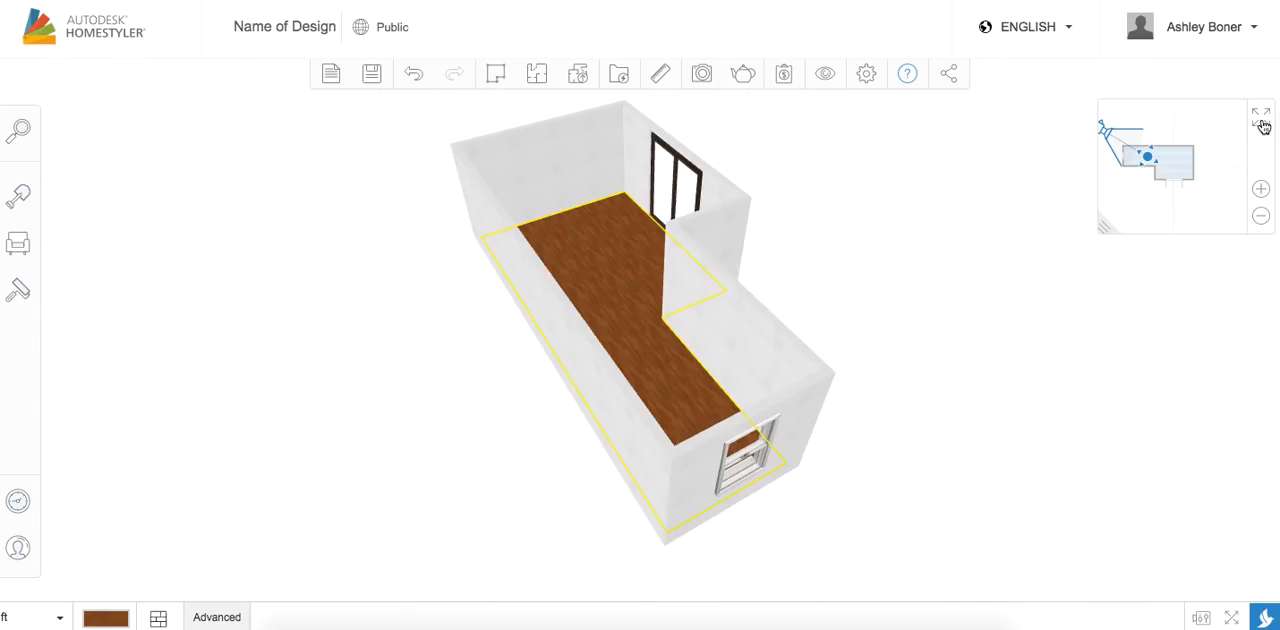
mouse_move(1265, 614)
left_click(1266, 590)
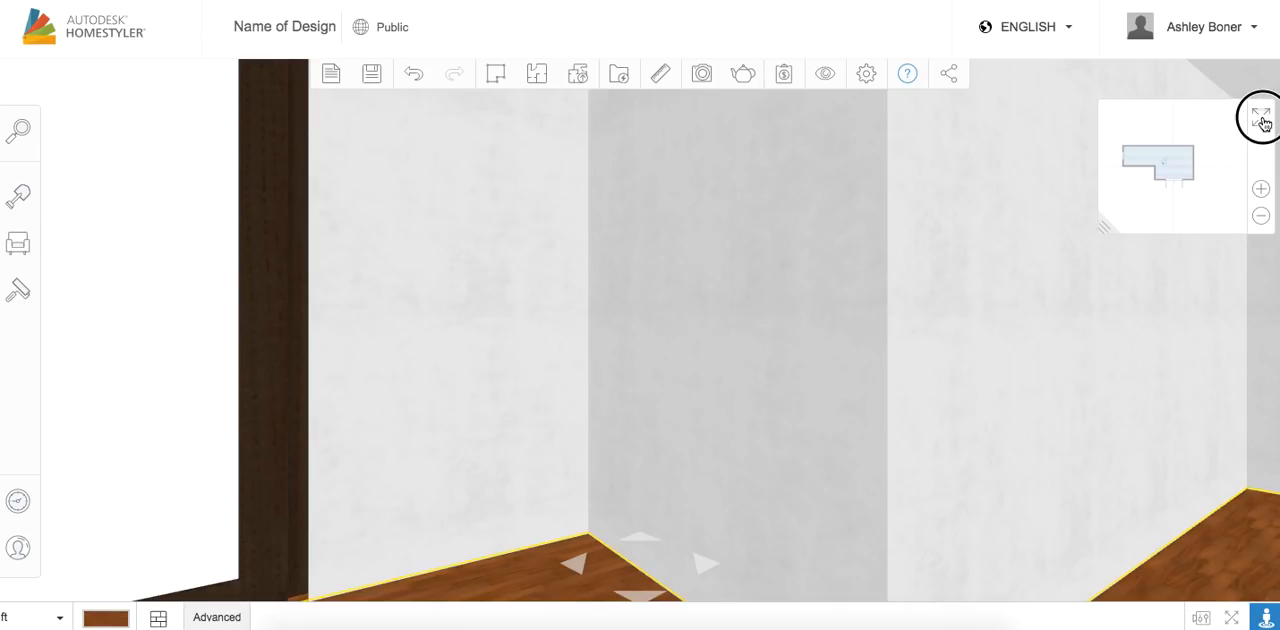
left_click(1259, 117)
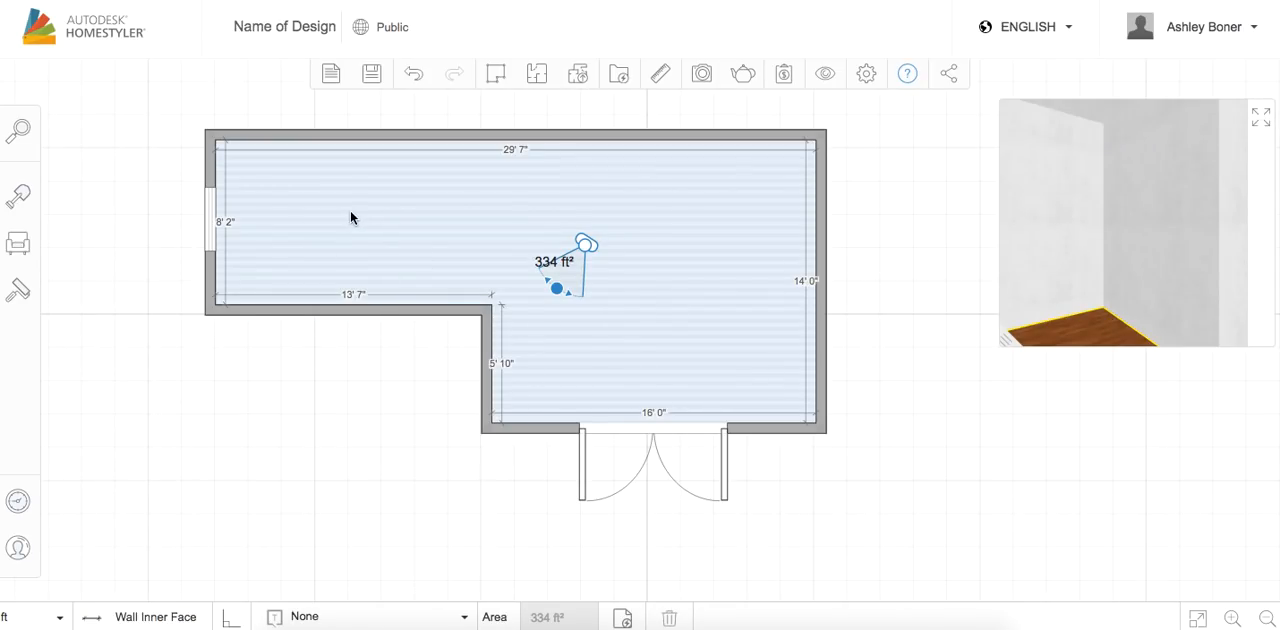
Browse the paint colors in the style catalog and apply teal color 8019 to the floor of the room
left_click(19, 287)
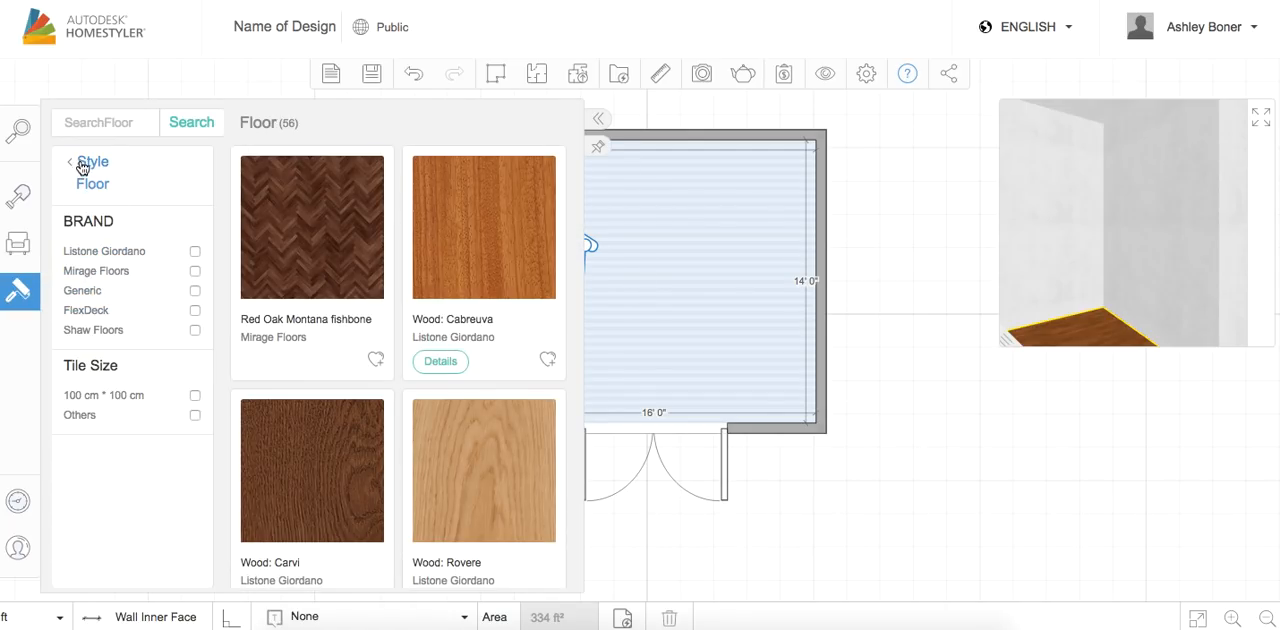
left_click(80, 162)
scroll(217, 409, "down", 3)
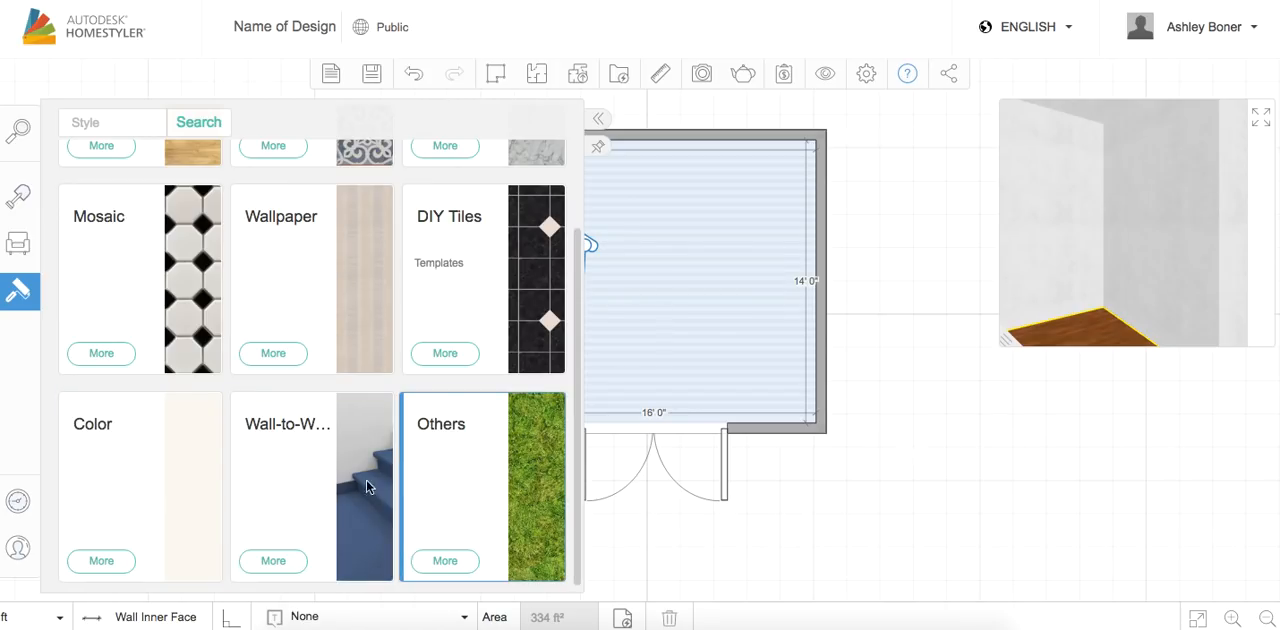
left_click(140, 471)
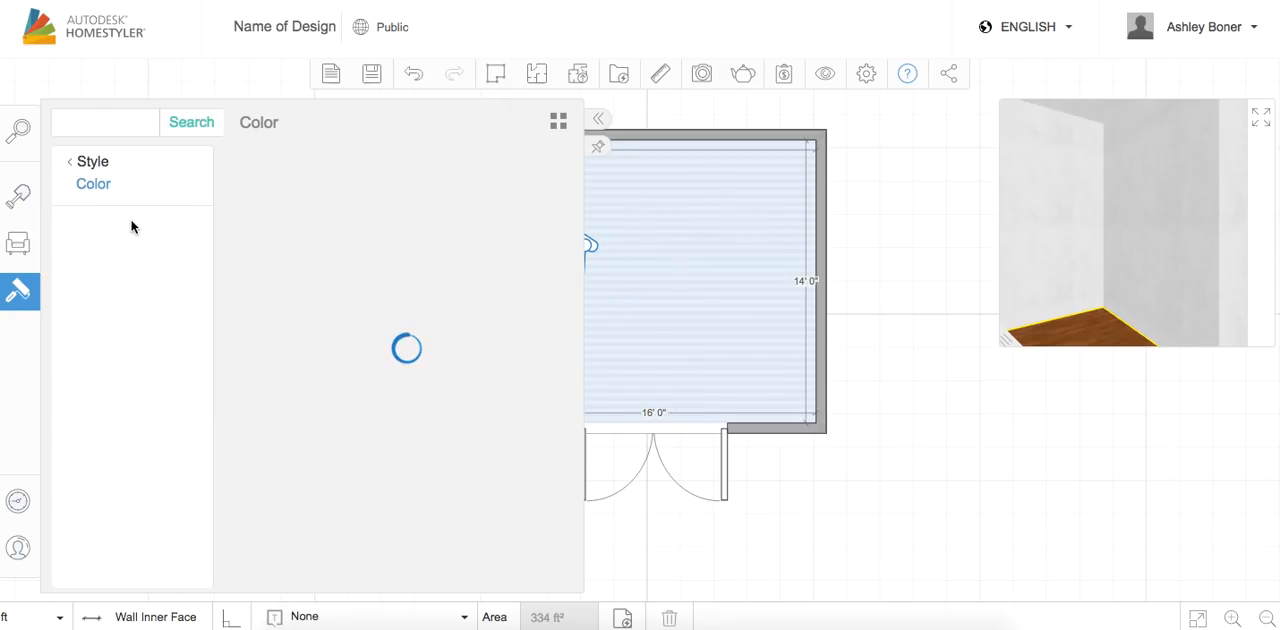
scroll(420, 405, "down", 5)
scroll(420, 405, "down", 3)
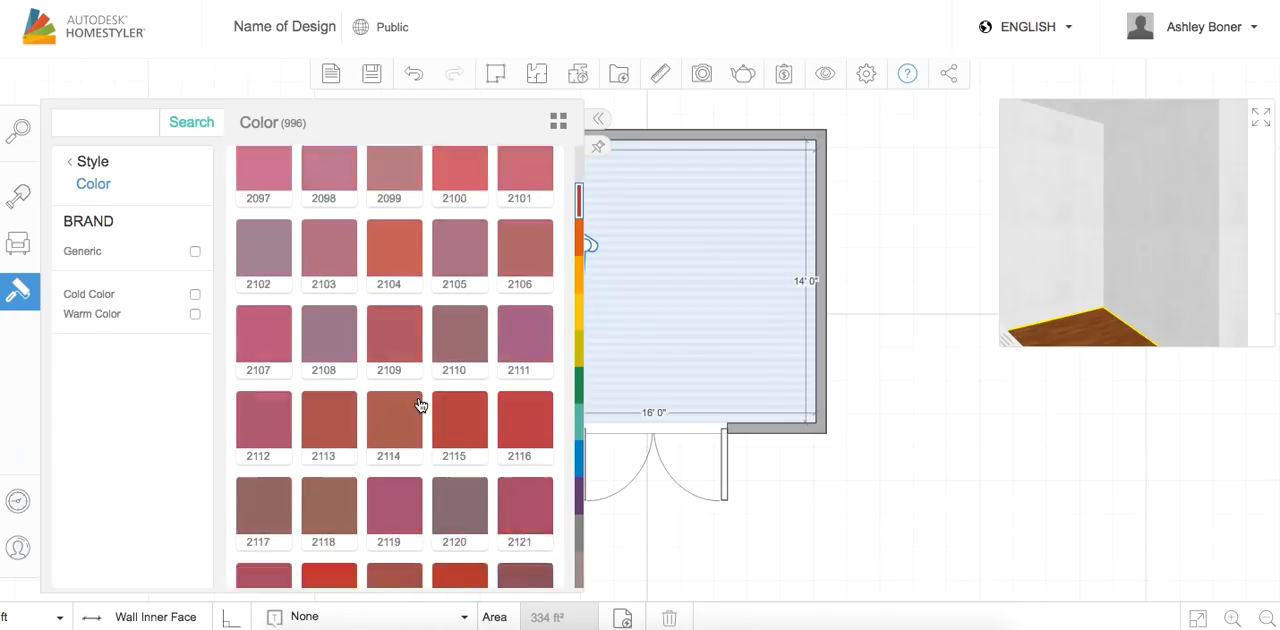
scroll(420, 405, "down", 6)
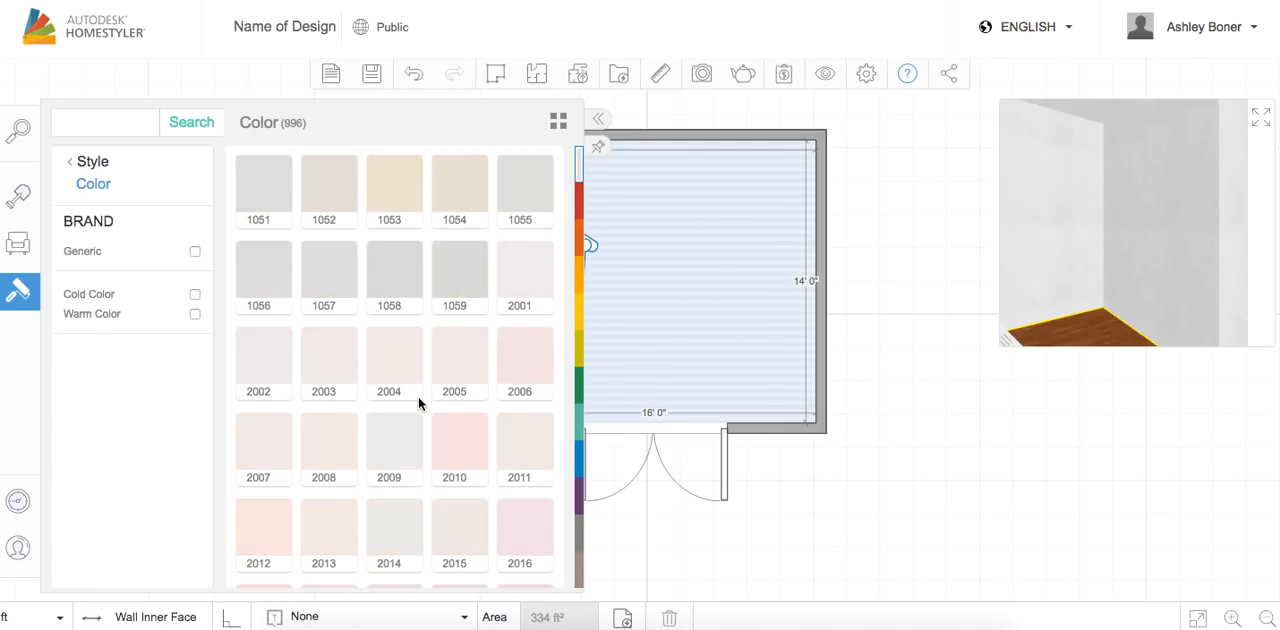
scroll(420, 405, "up", 10)
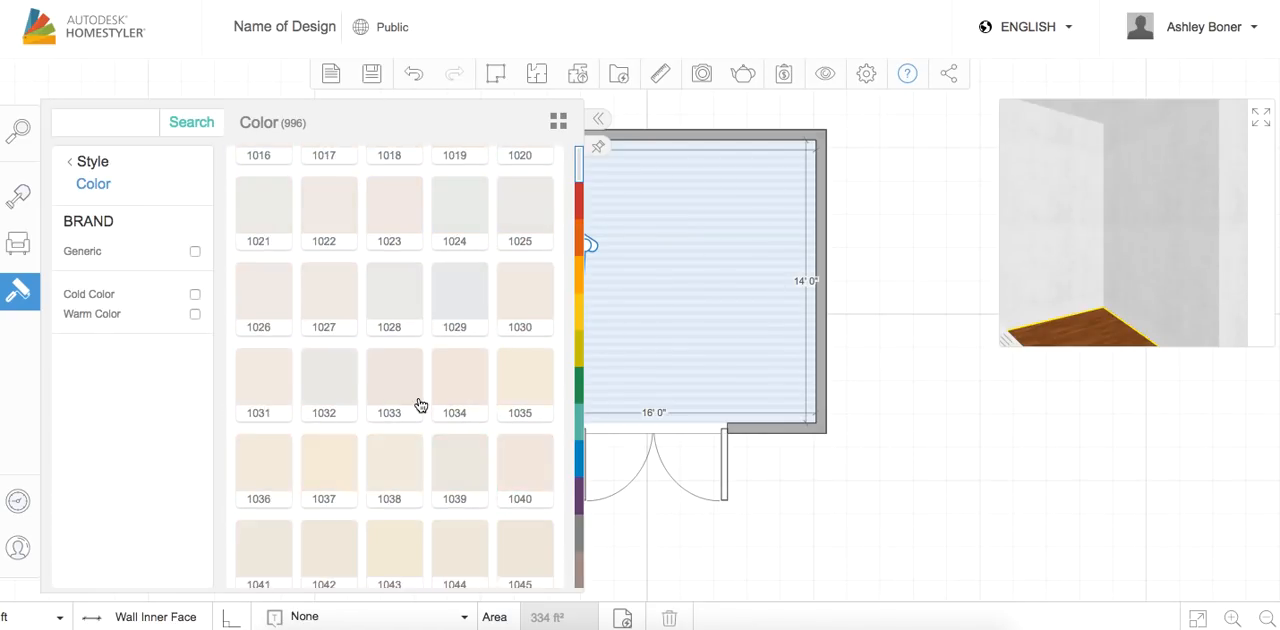
left_click(580, 397)
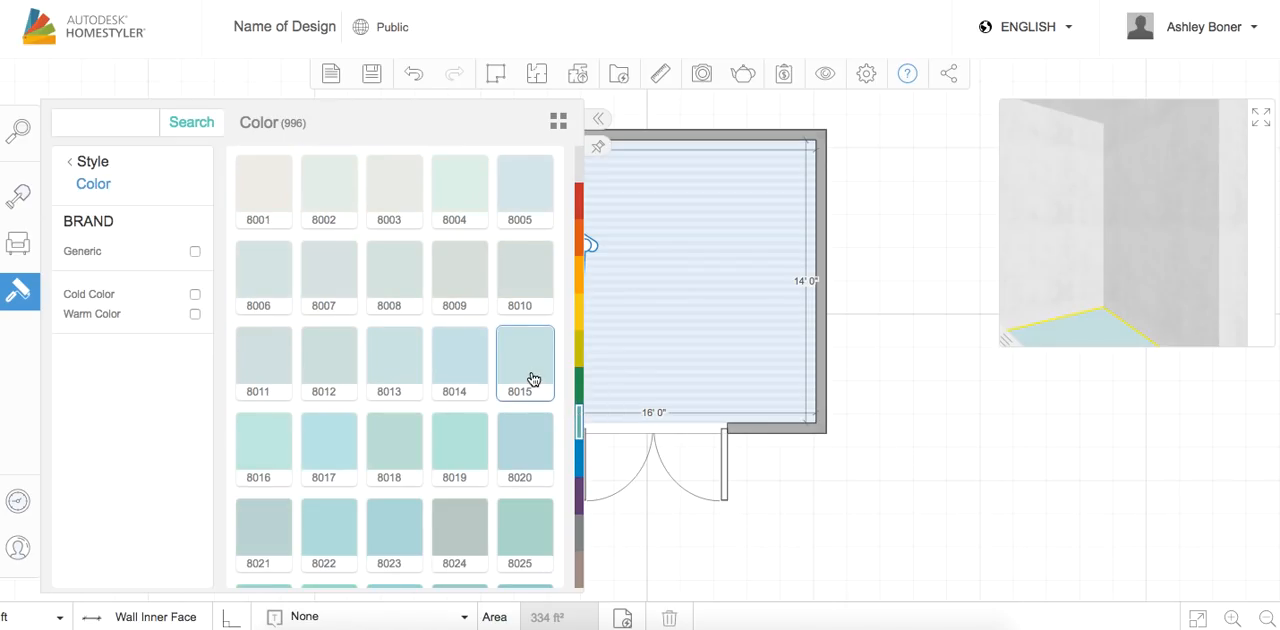
left_click(463, 444)
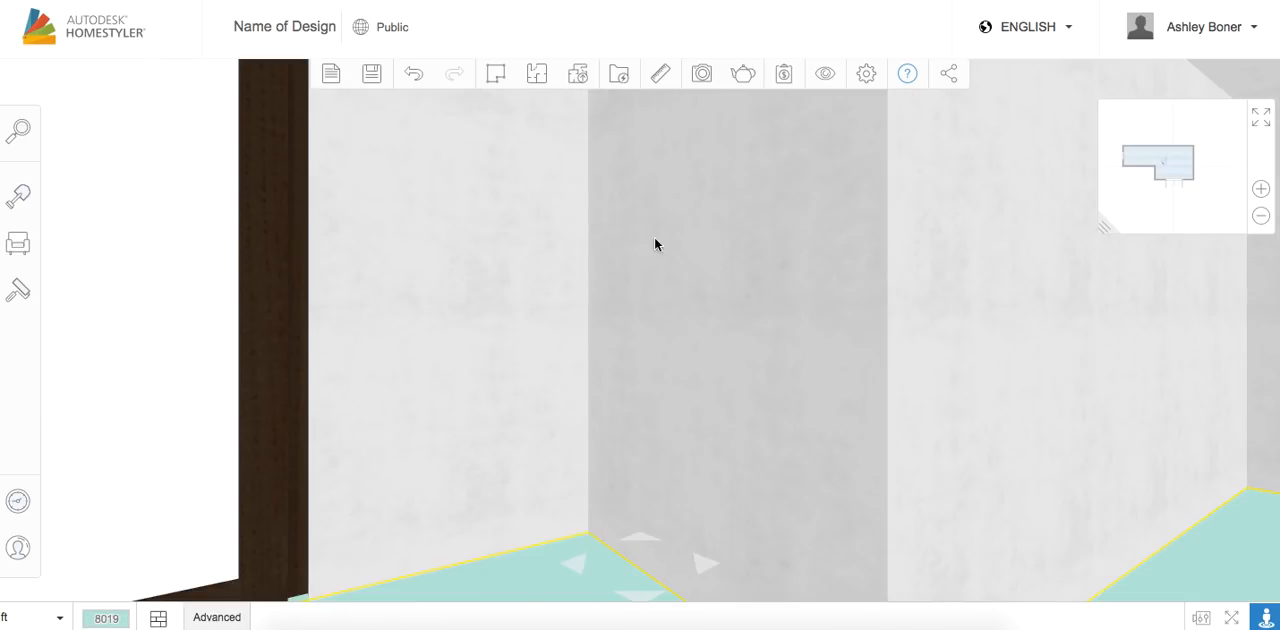
Return to the 2D floor plan and add the BASK S armchair from the living room seating catalog
left_click(744, 280)
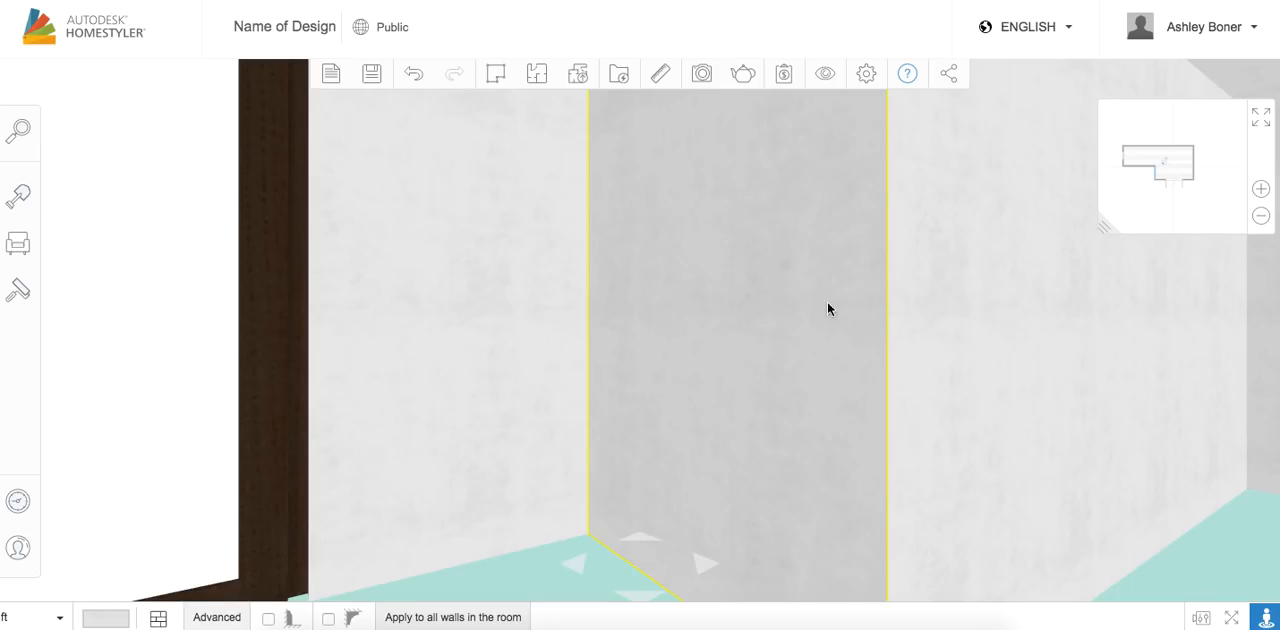
left_click_drag(1166, 164, 1183, 163)
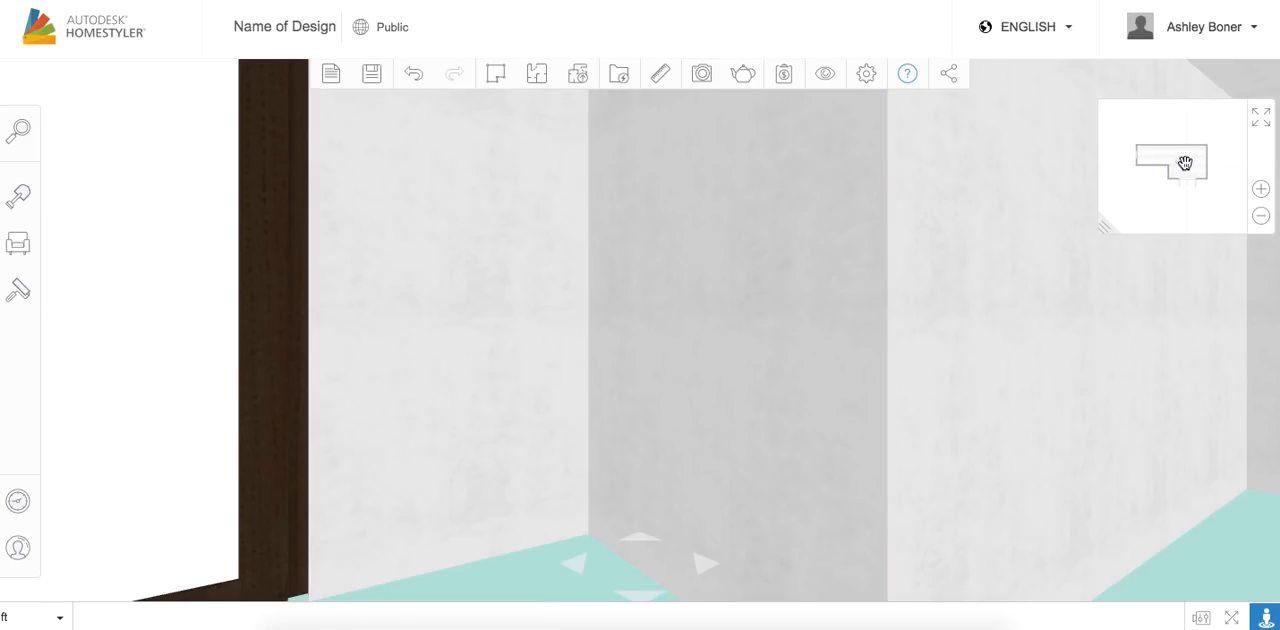
left_click(1262, 122)
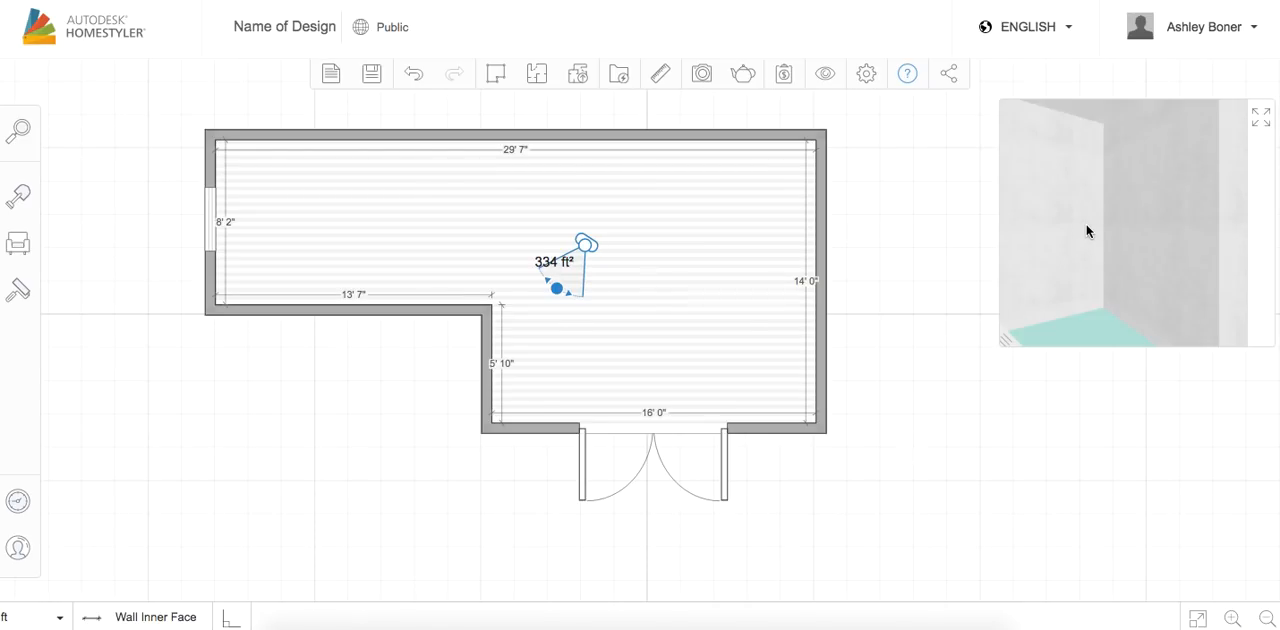
left_click(570, 136)
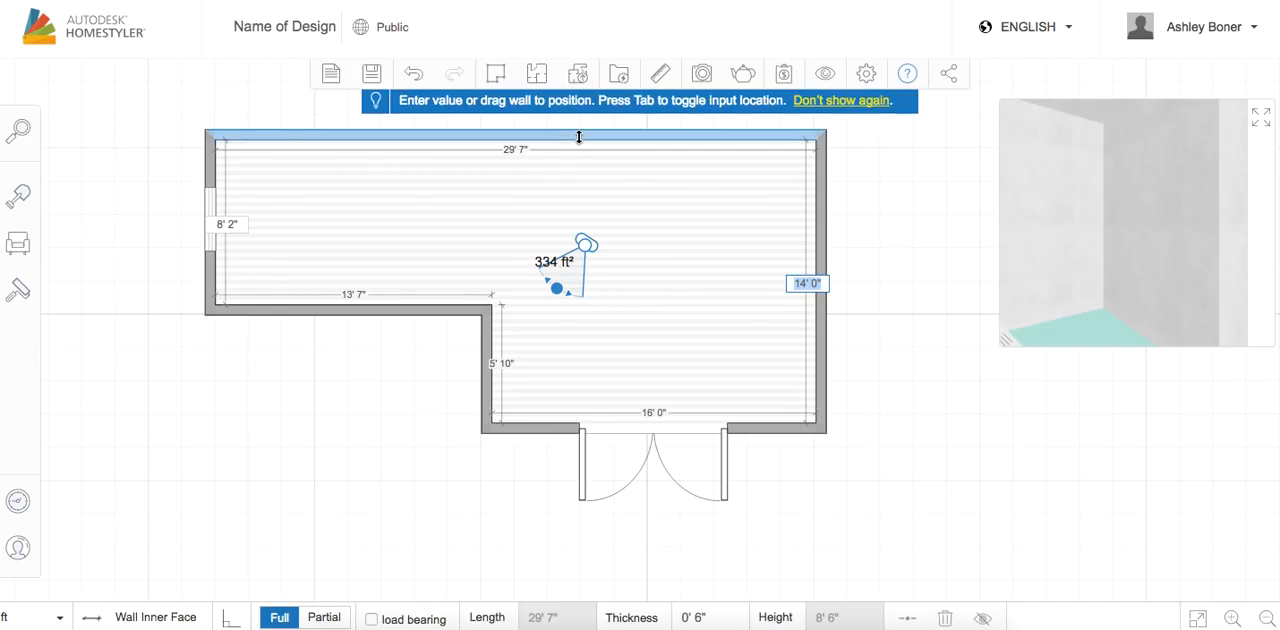
left_click(18, 250)
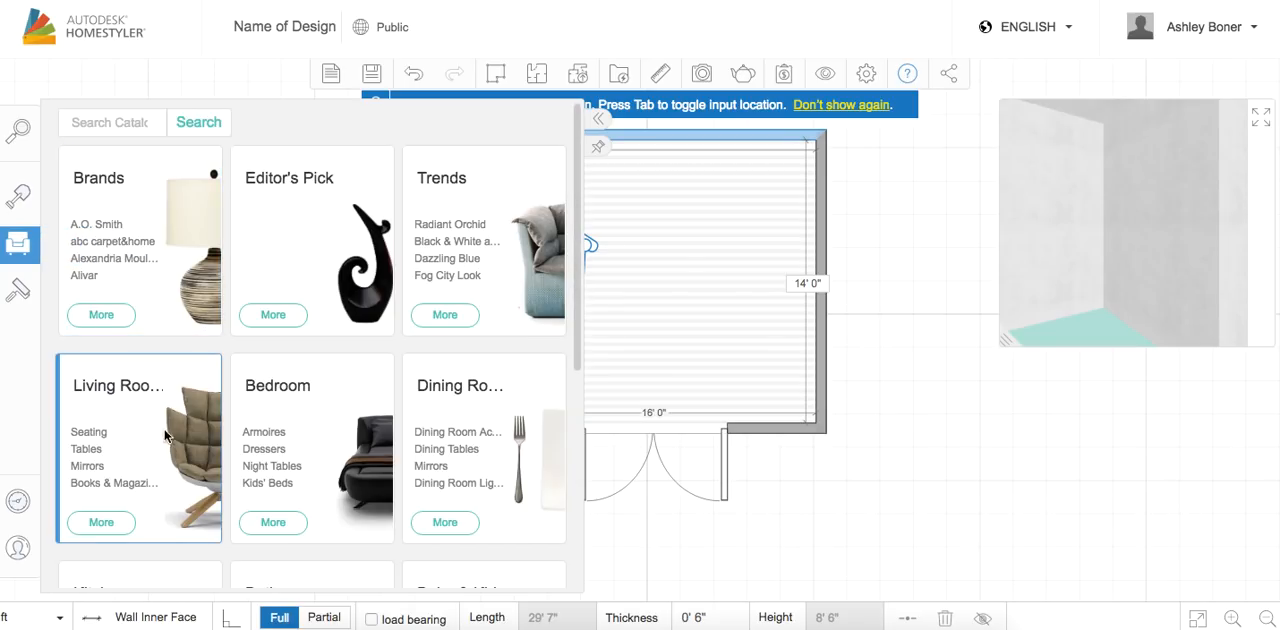
left_click(131, 420)
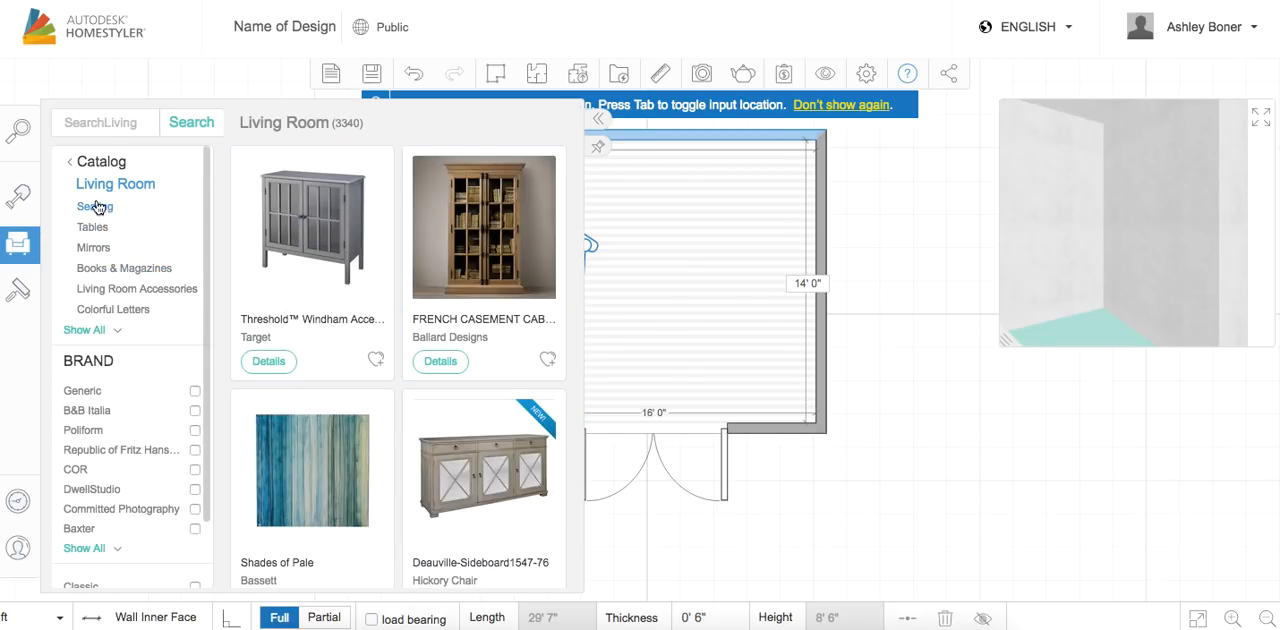
left_click(95, 207)
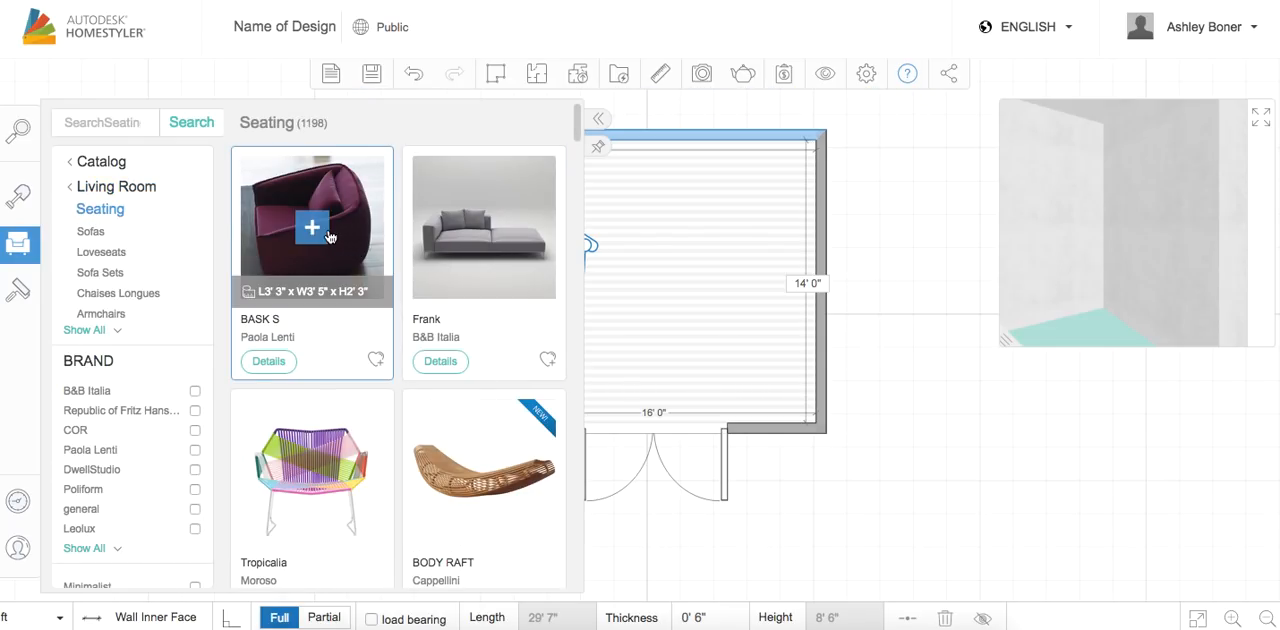
left_click(312, 229)
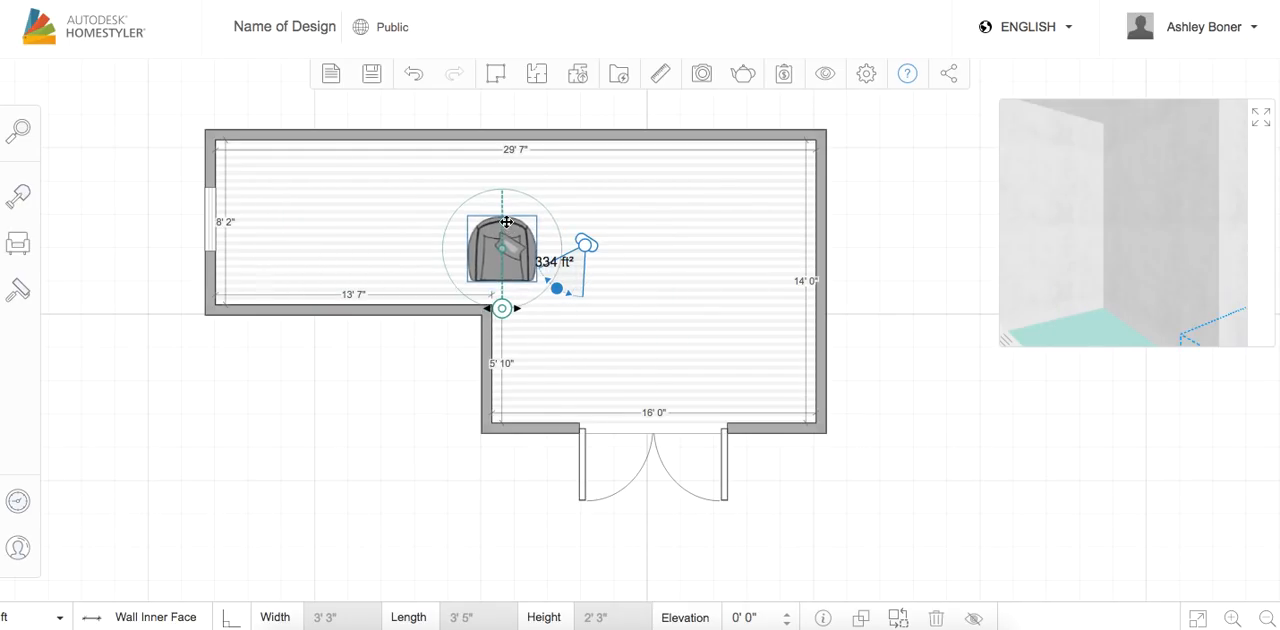
Move the armchair to the upper-right corner of the room and rotate it to face diagonally into the room
left_click_drag(515, 175, 763, 196)
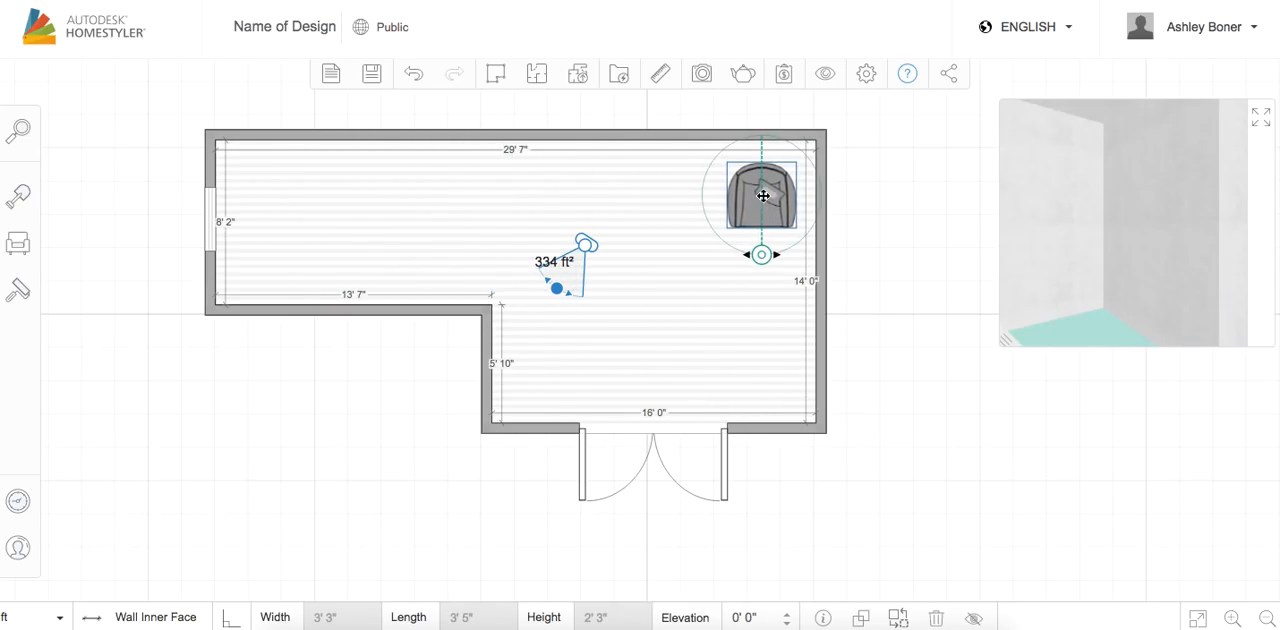
left_click_drag(760, 263, 716, 240)
left_click(738, 301)
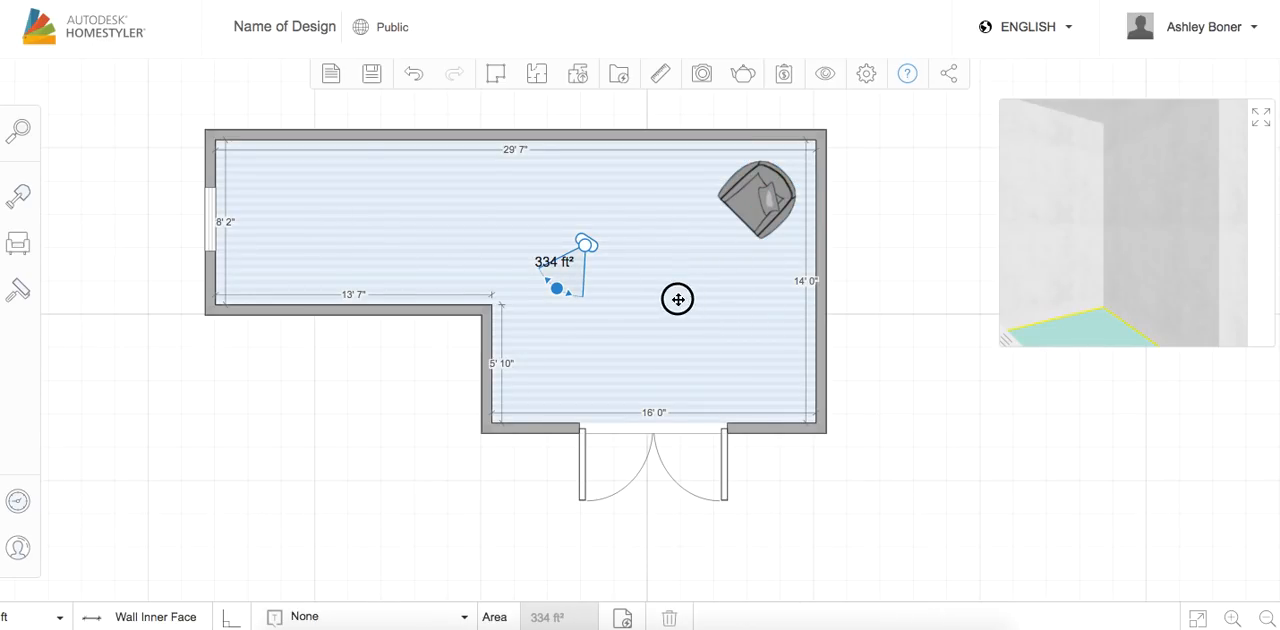
Apply the Wood: Cabreuva finish from the style catalog to the floor in place of the teal color
left_click(18, 290)
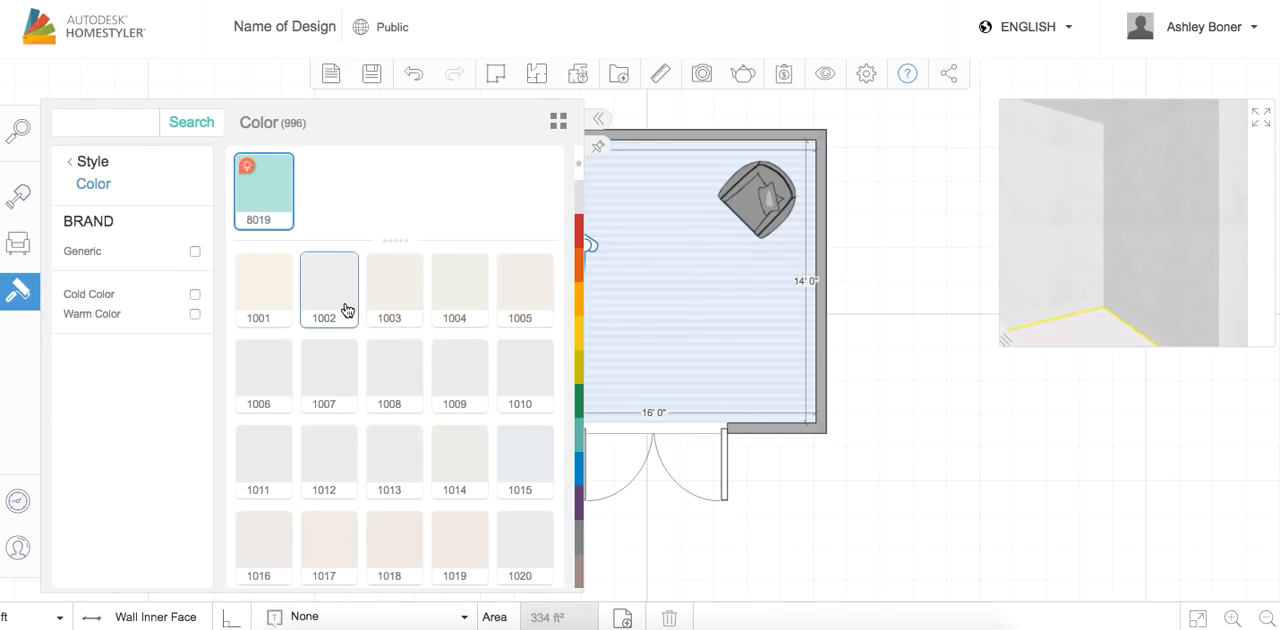
left_click(93, 162)
left_click(170, 228)
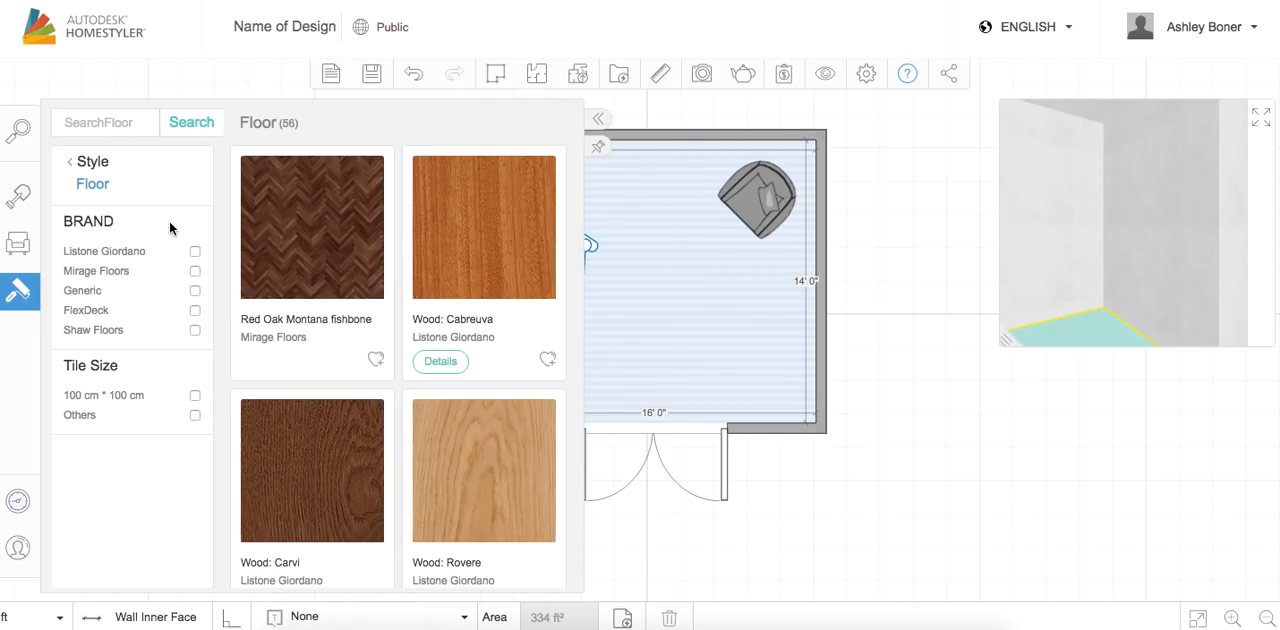
left_click(474, 265)
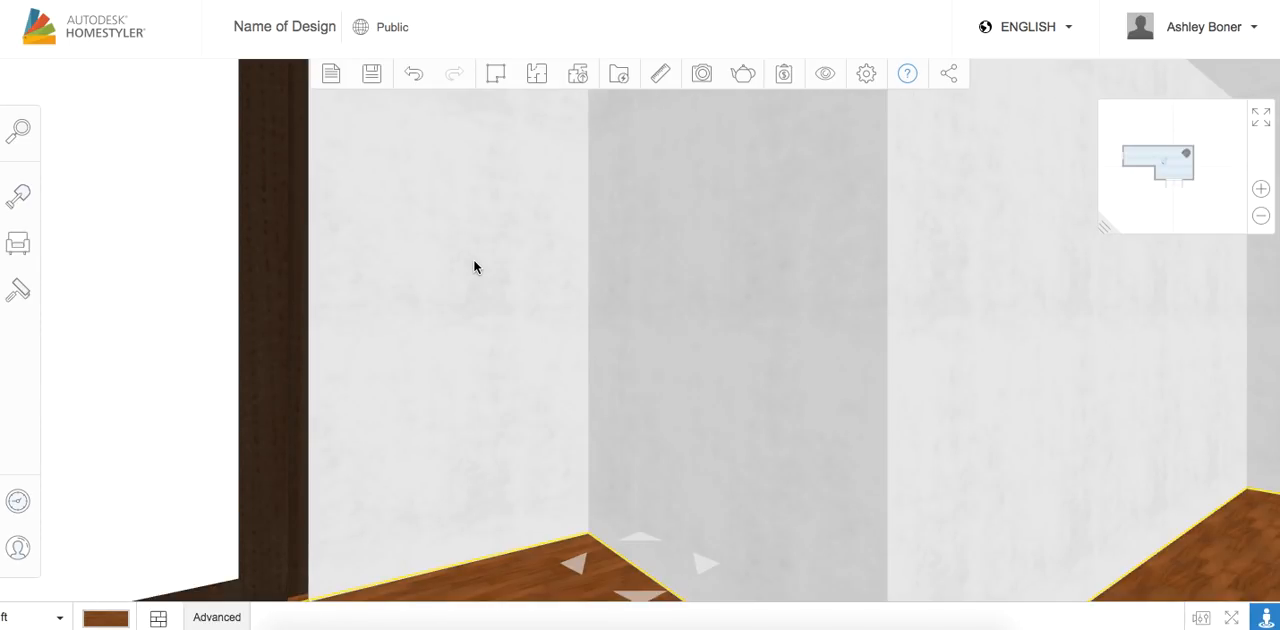
Apply paint color 7039 from the style catalog to the wall beside the dark door frame in the 3D view
left_click(699, 211)
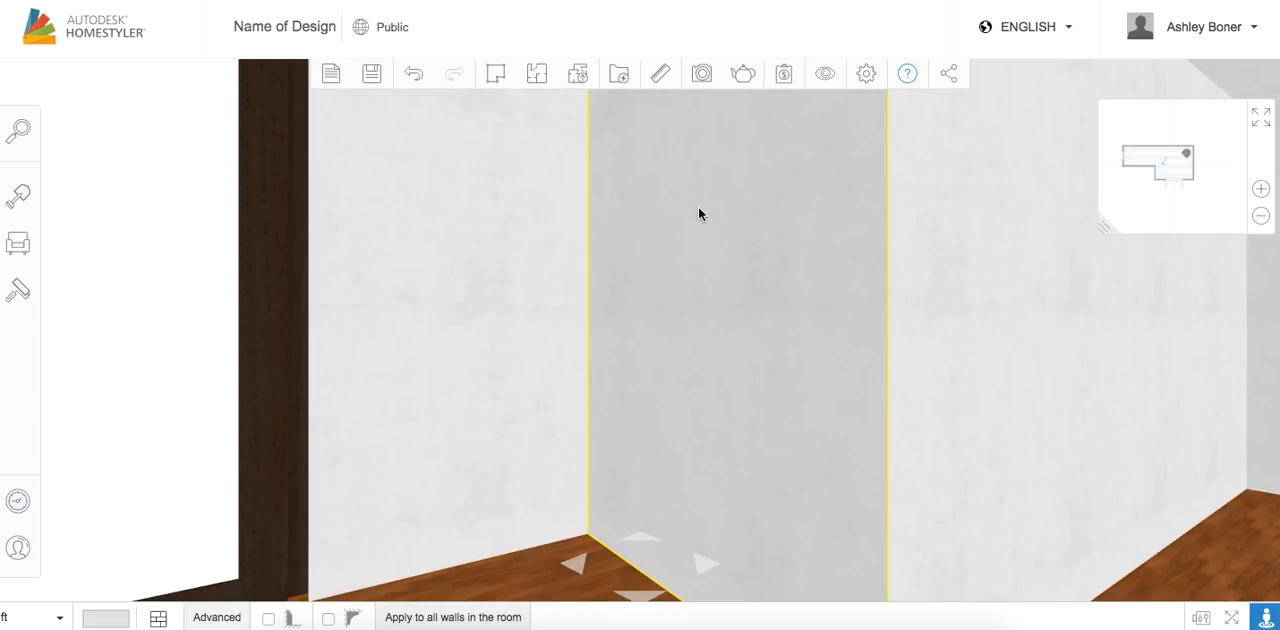
left_click(461, 195)
left_click(17, 290)
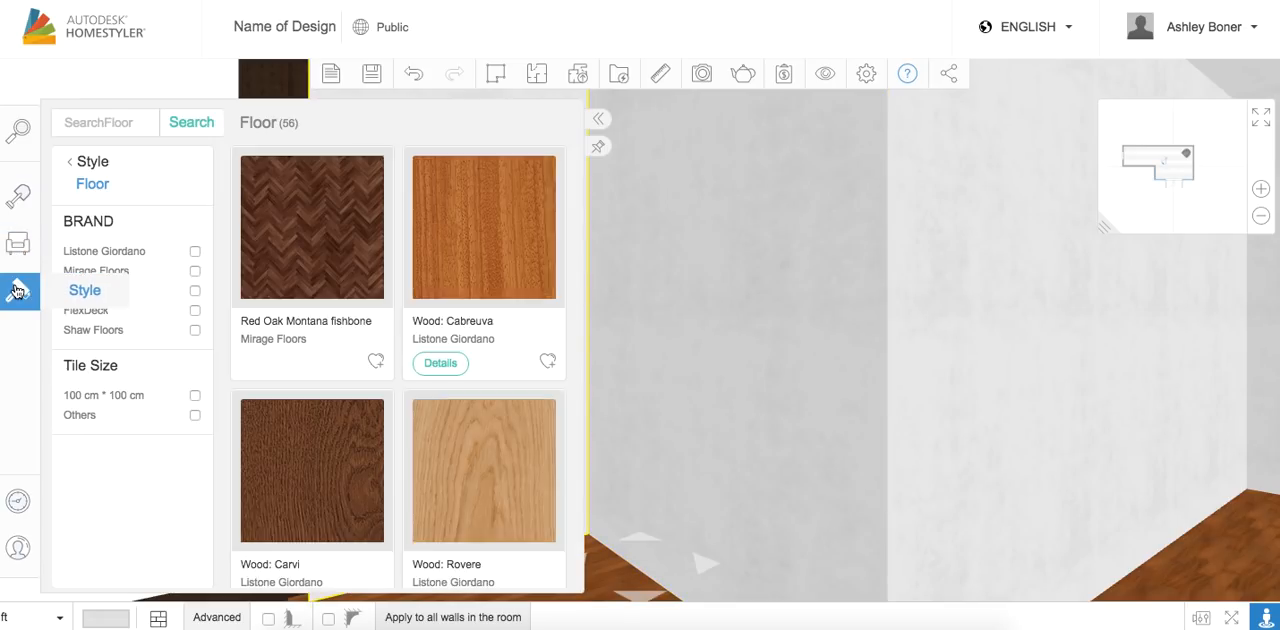
left_click(88, 164)
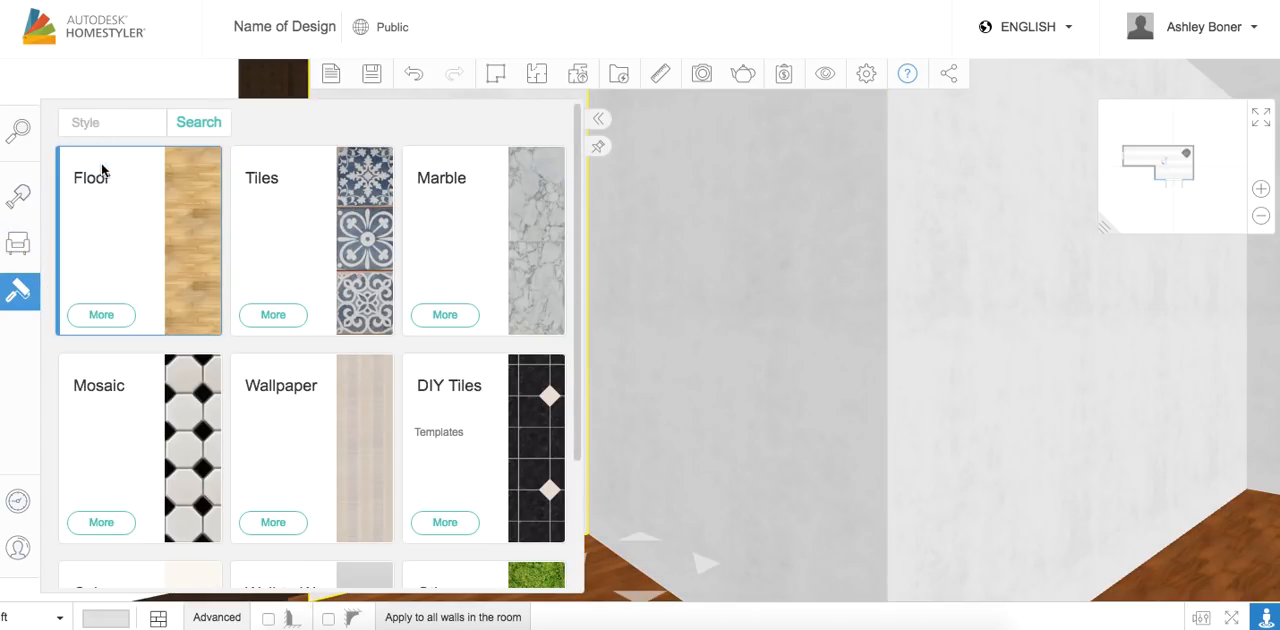
scroll(250, 465, "down", 3)
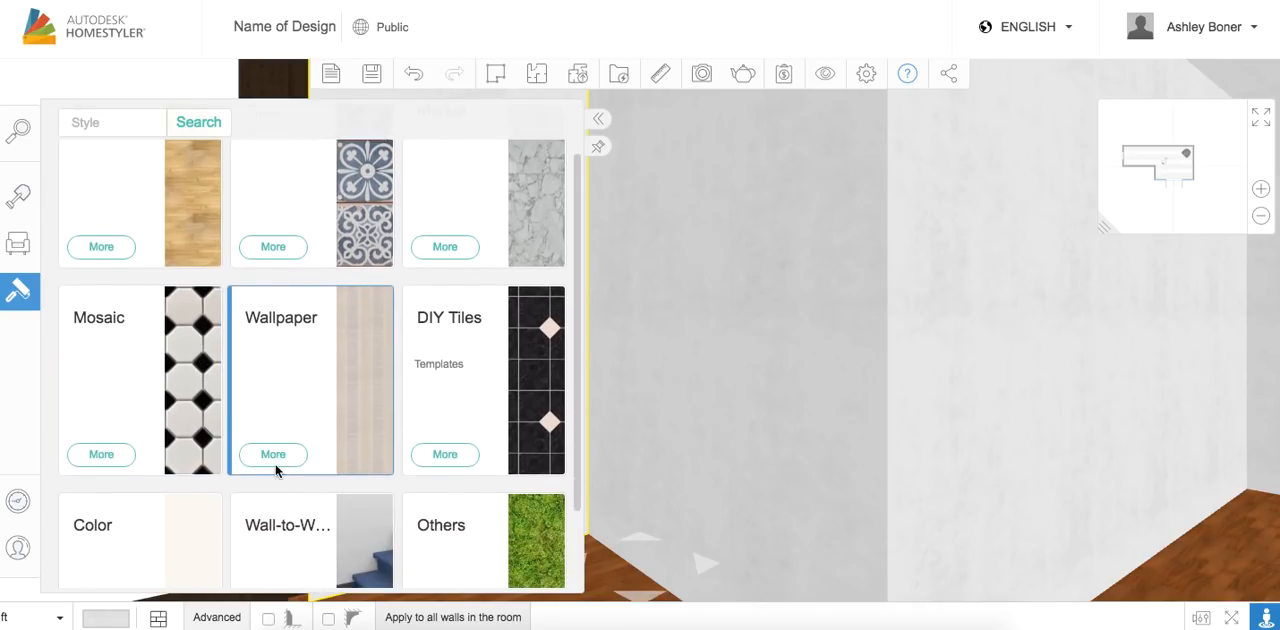
left_click(172, 465)
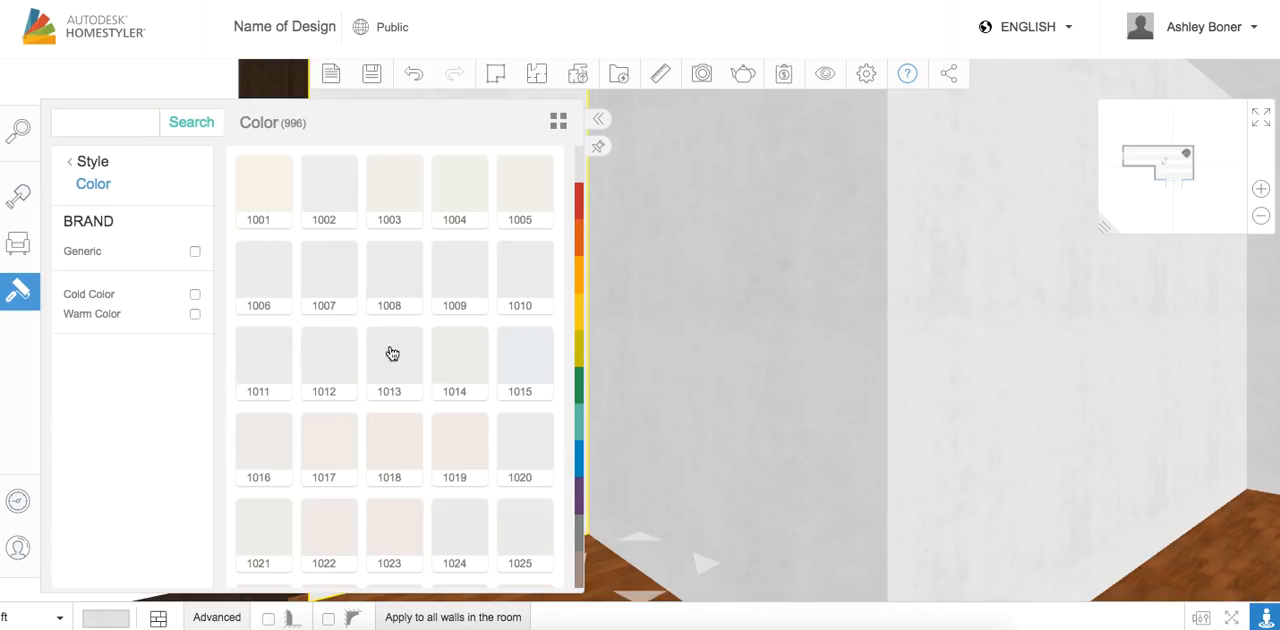
scroll(460, 460, "down", 15)
scroll(472, 488, "down", 20)
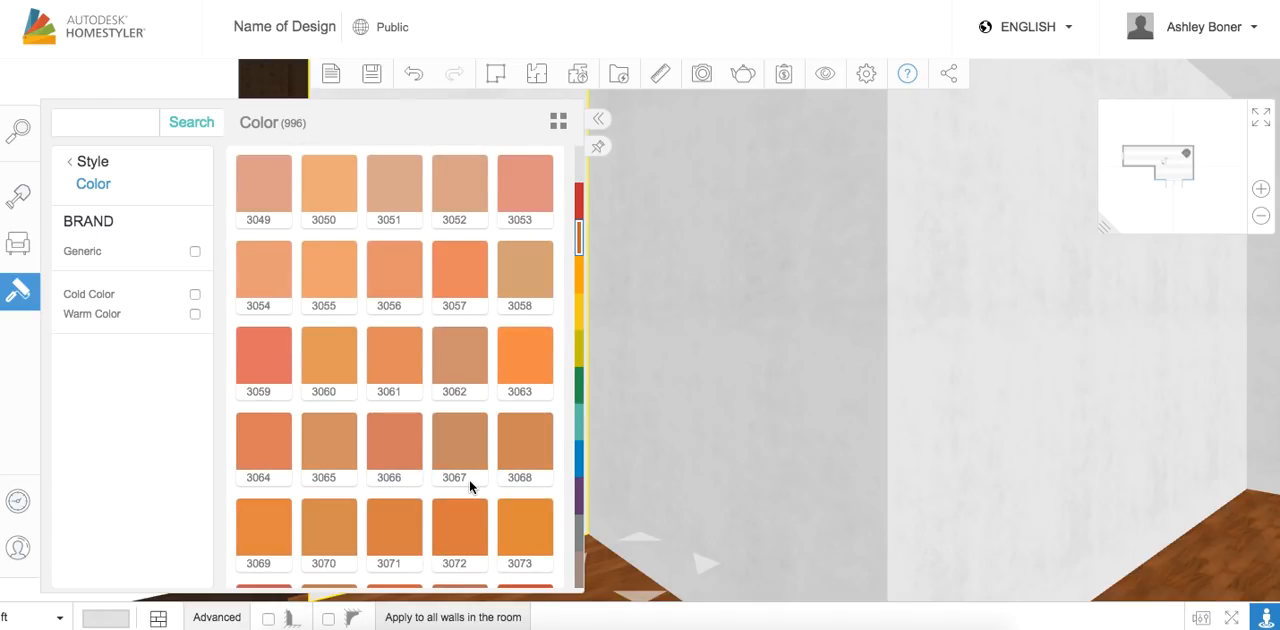
scroll(470, 486, "down", 20)
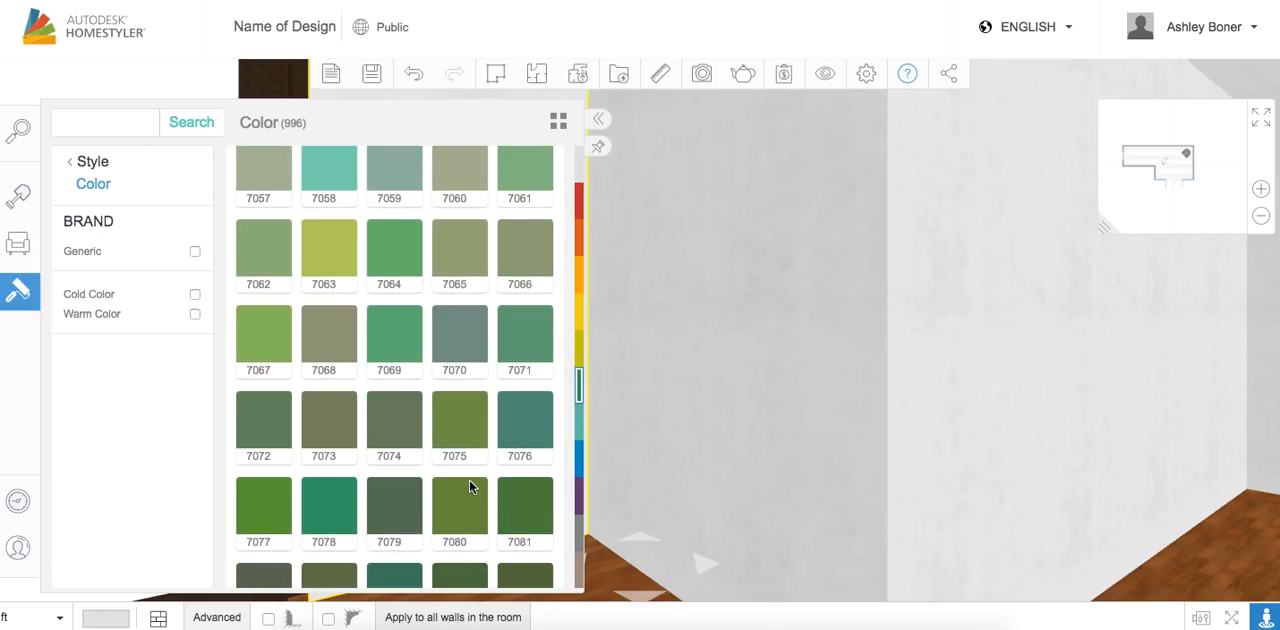
scroll(470, 486, "down", 10)
scroll(469, 479, "up", 8)
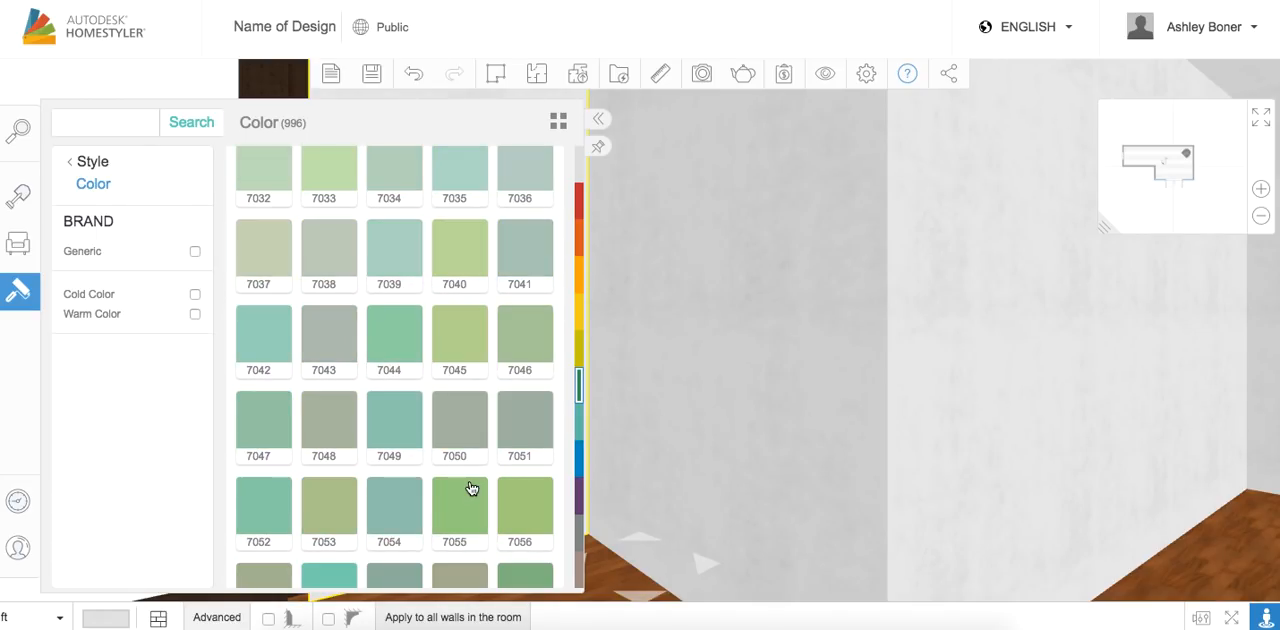
left_click(410, 252)
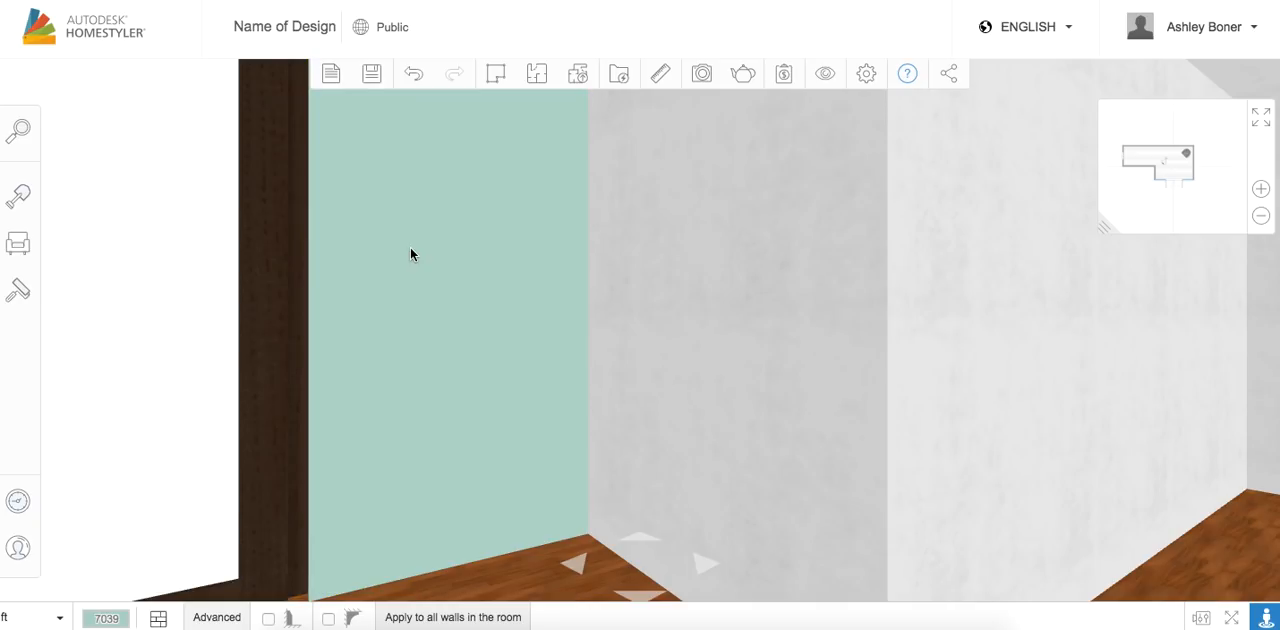
Select all six walls of the room in the 2D floor plan and apply the same light teal paint color to them
left_click(755, 342)
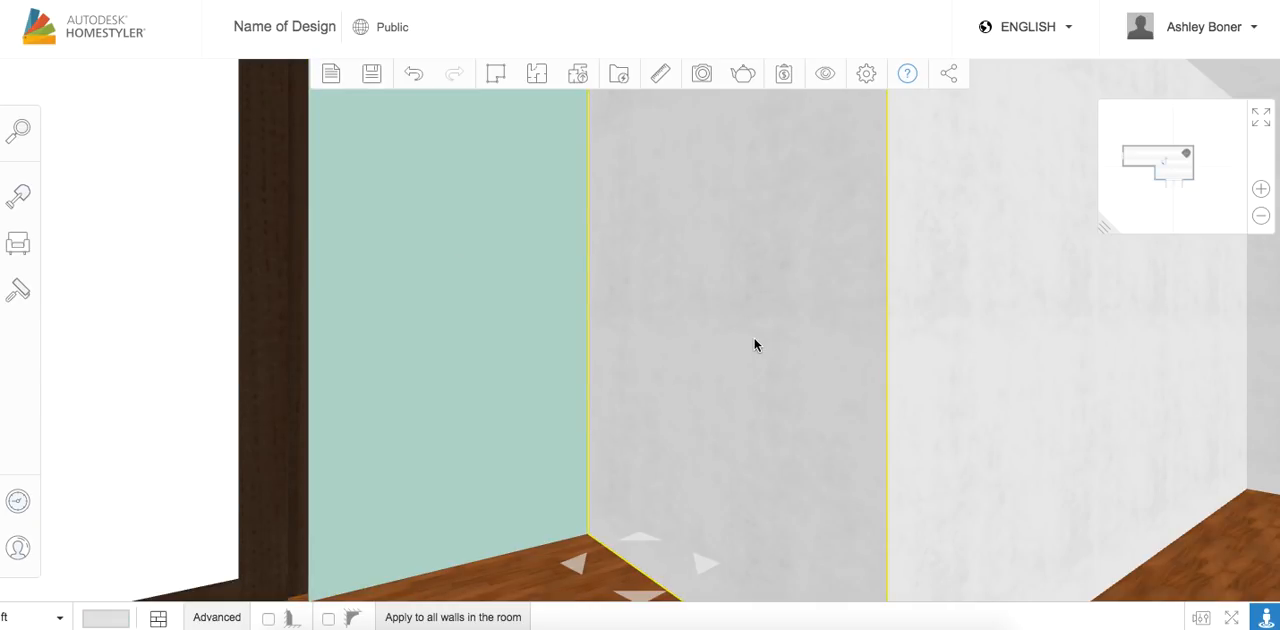
left_click(962, 304)
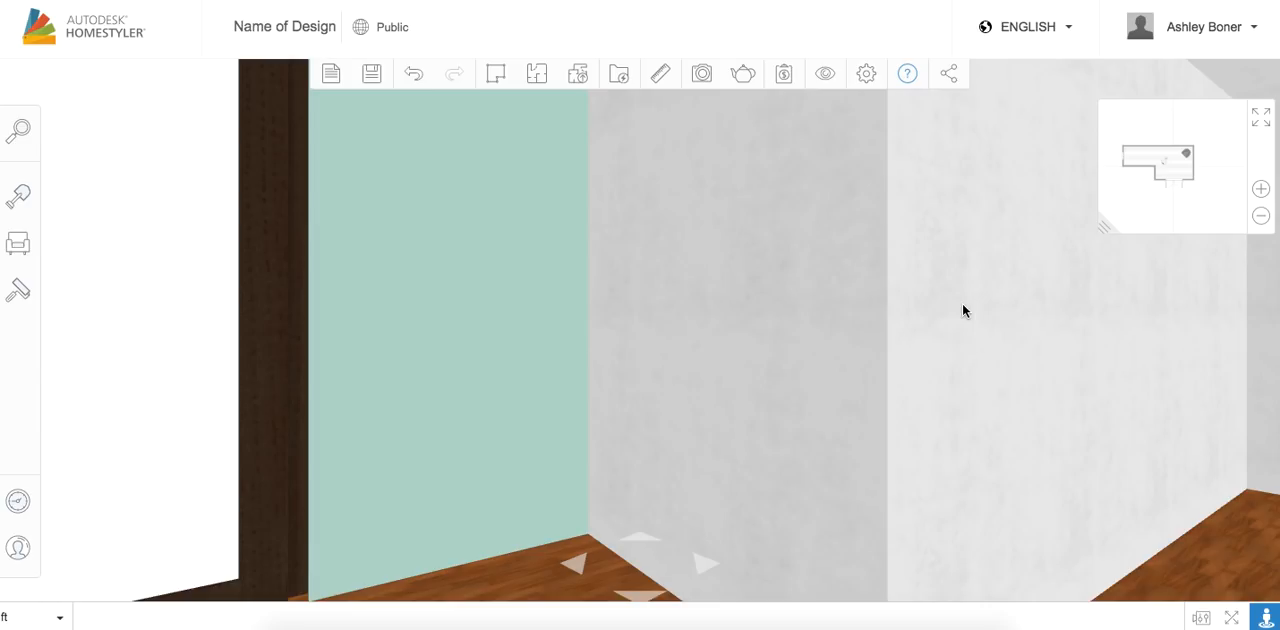
left_click(962, 304)
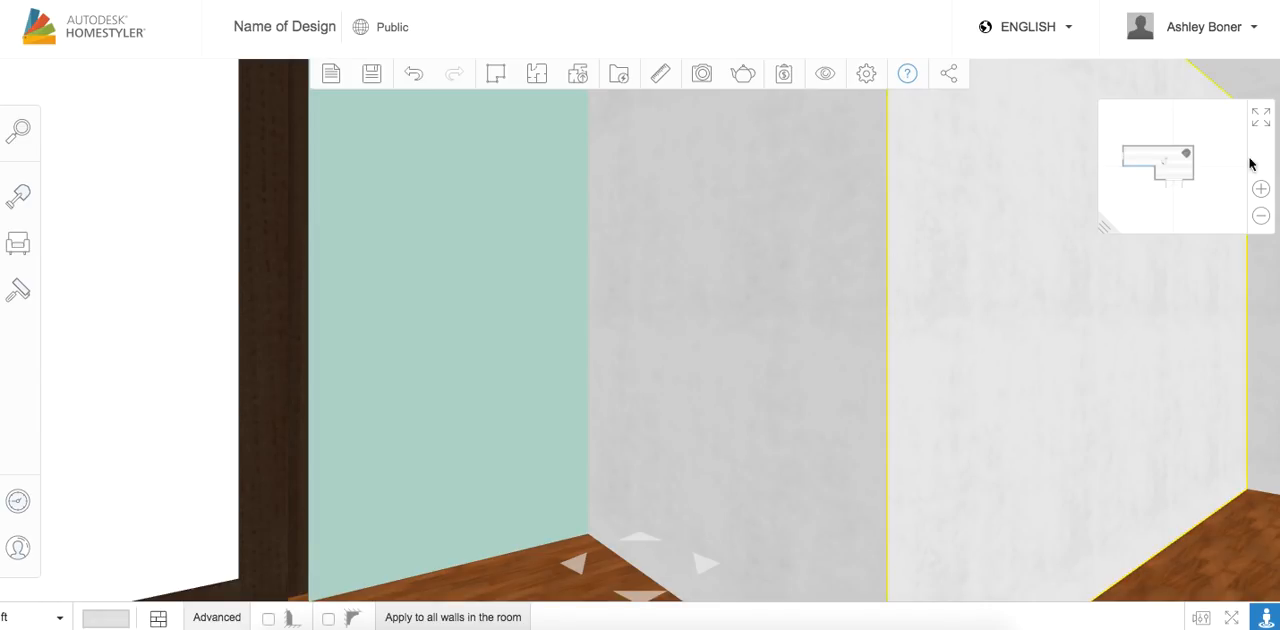
left_click(1261, 117)
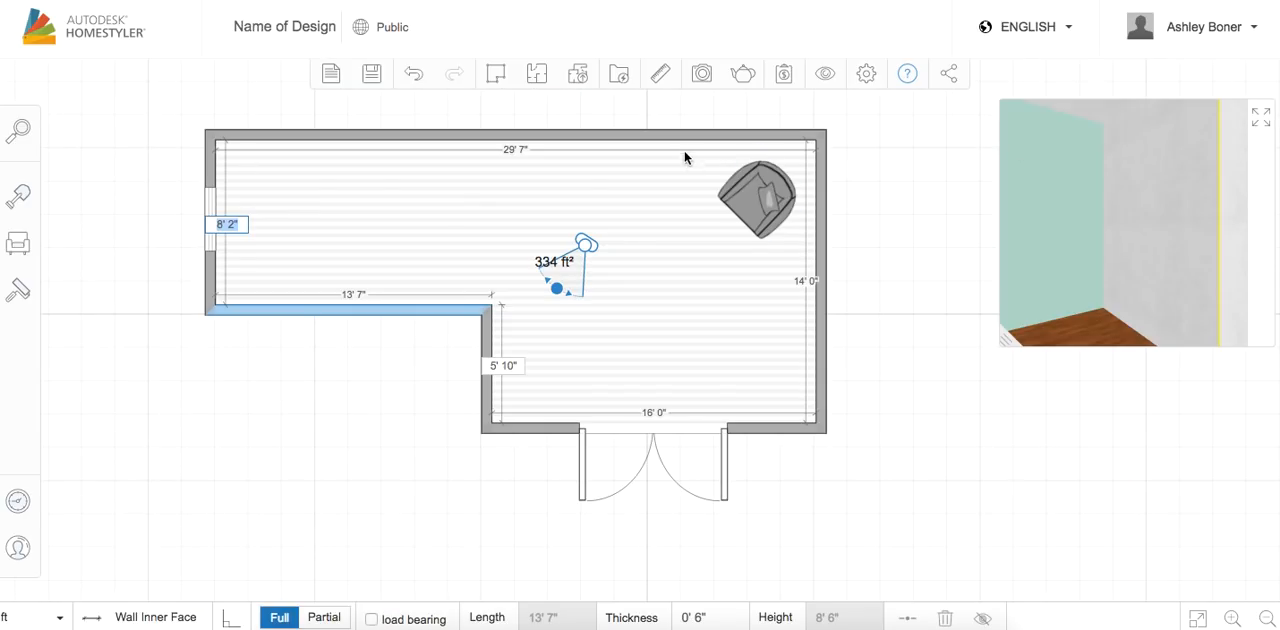
left_click(626, 136)
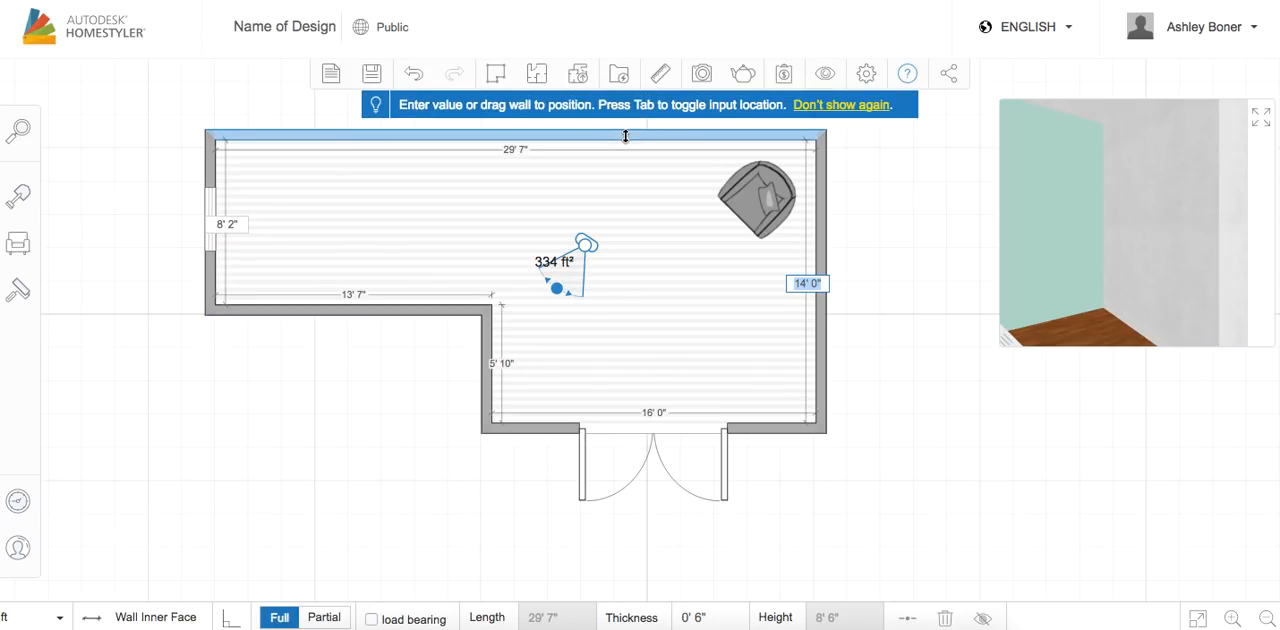
left_click(822, 202, "shift")
left_click(777, 430, "shift")
left_click(487, 349, "shift")
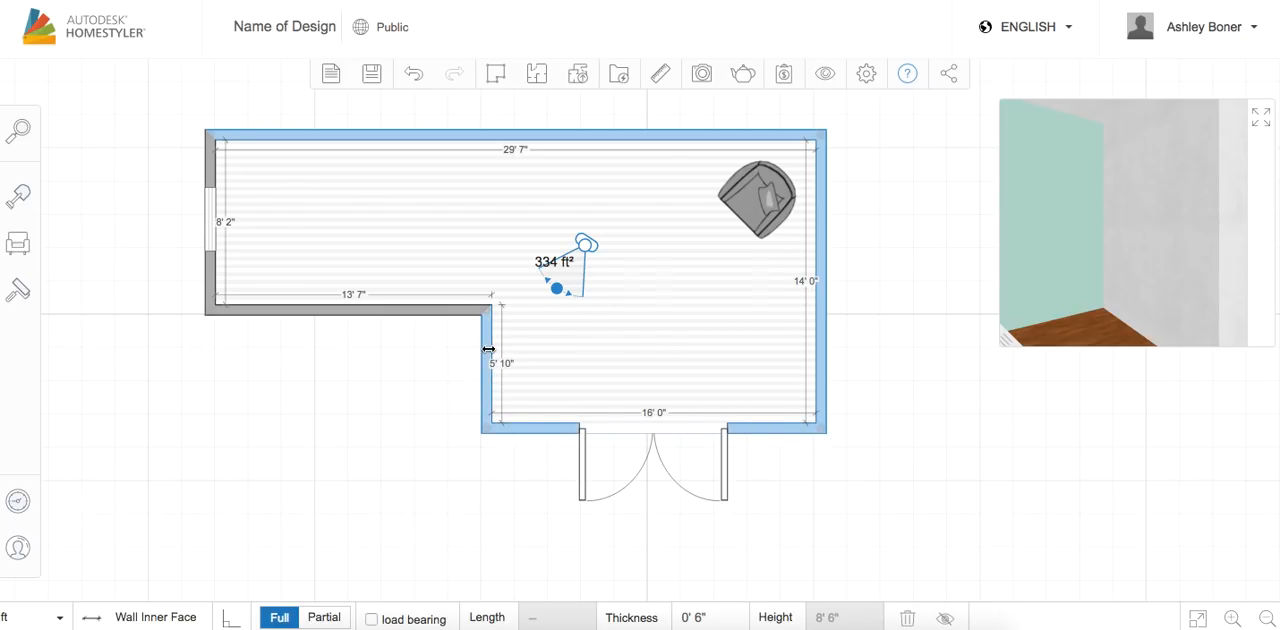
left_click(430, 310, "shift")
left_click(193, 257, "shift")
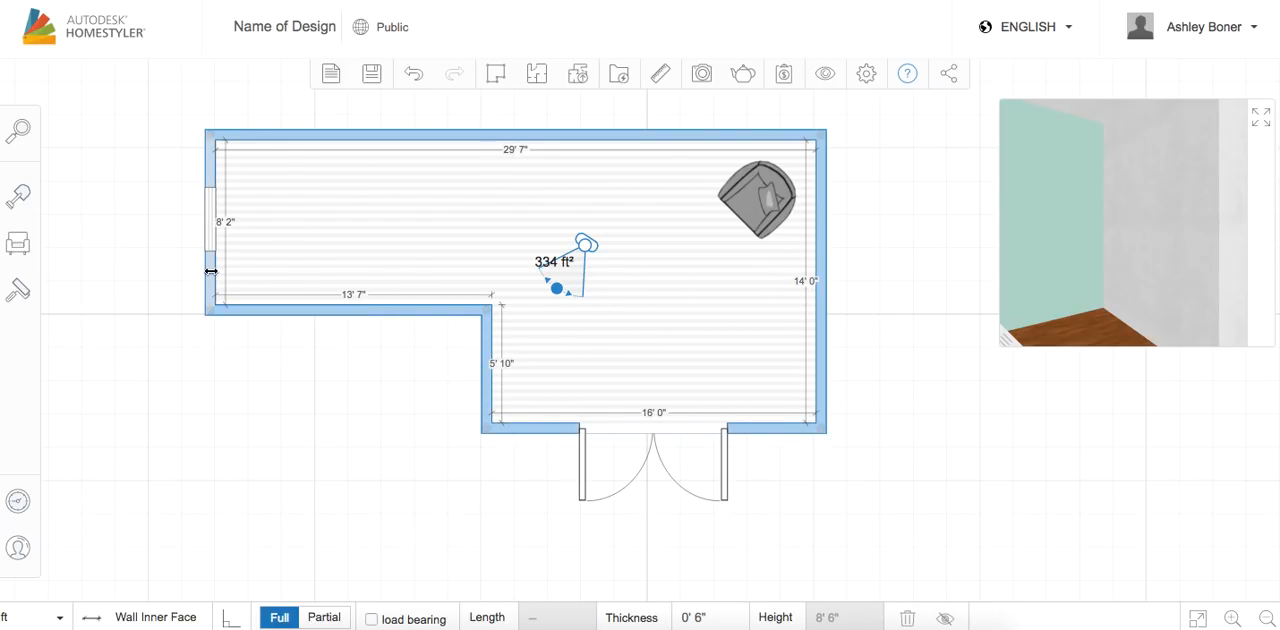
left_click(21, 300)
left_click(265, 188)
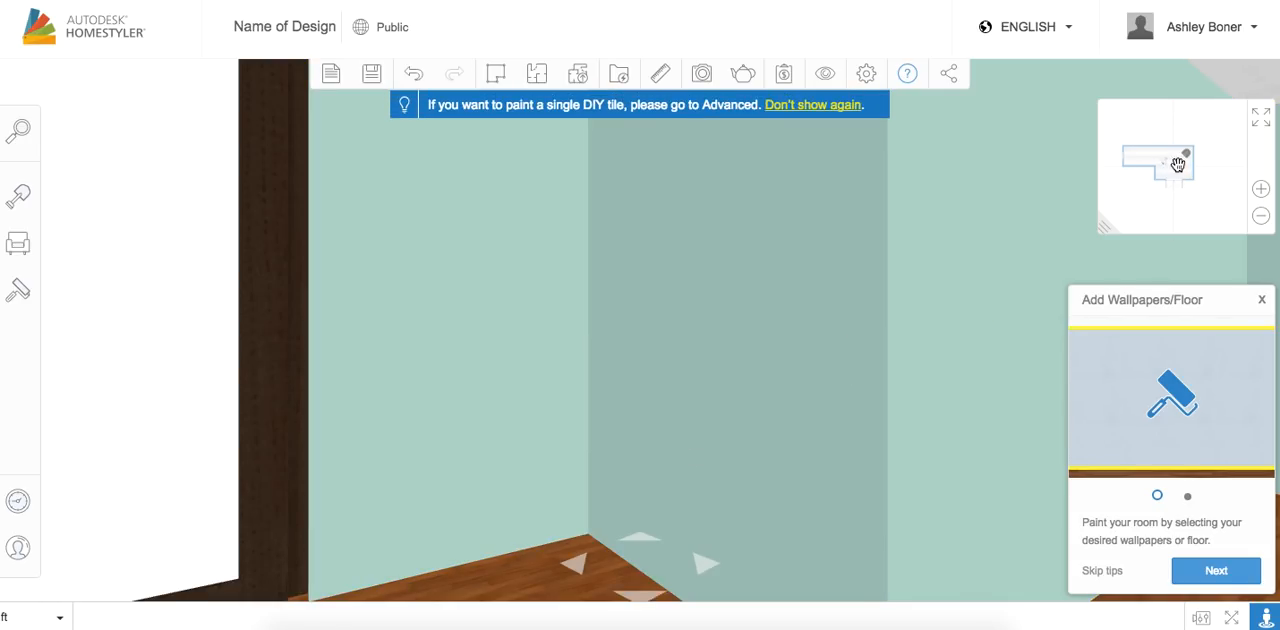
Inspect the painted walls in 3D by moving the camera near the double door and turning it toward the window
left_click(1180, 164)
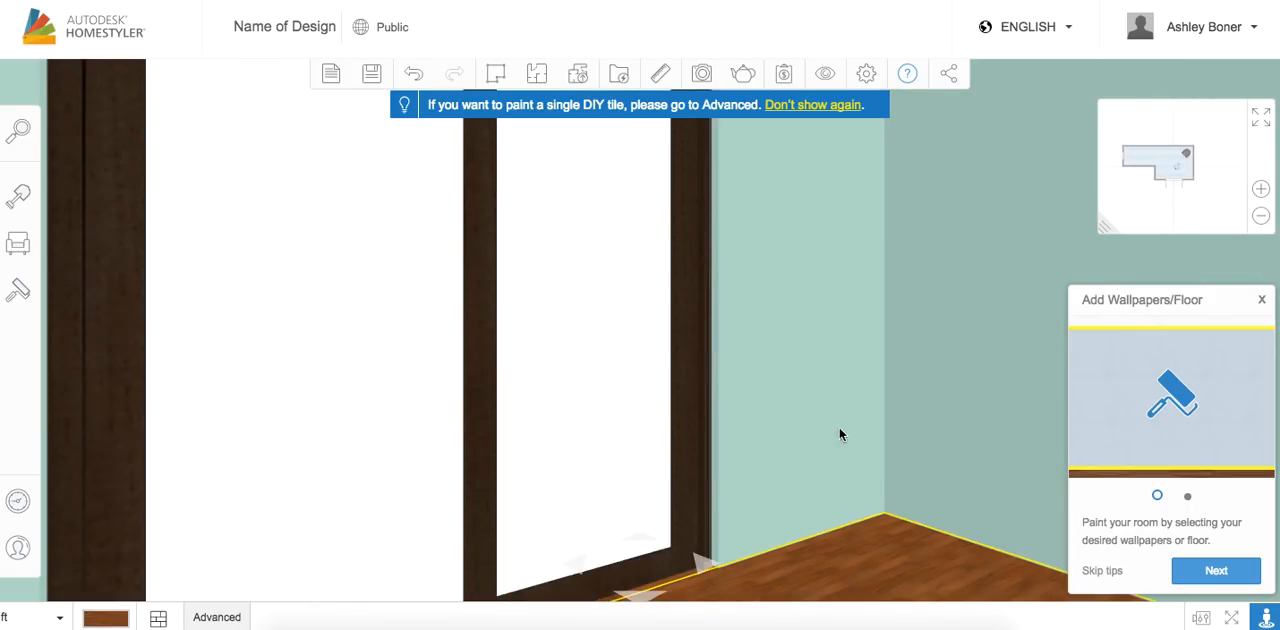
left_click(1259, 120)
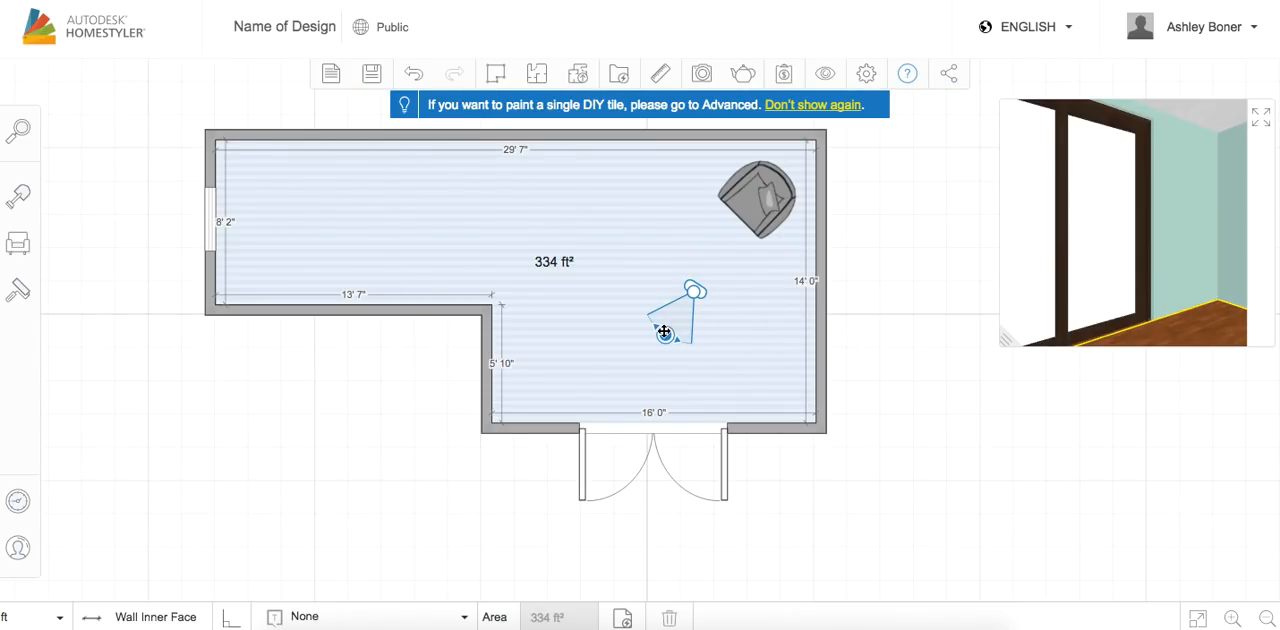
left_click_drag(666, 329, 643, 305)
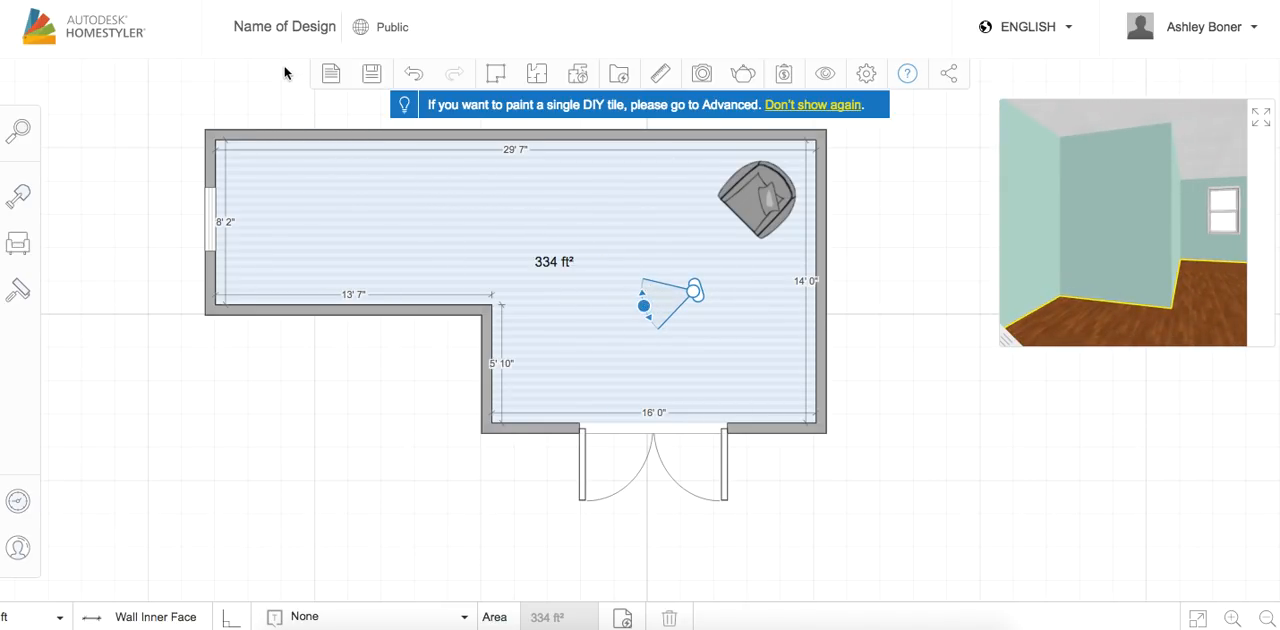
Save the design publicly with the title "1st Floor", without adding it as an Autostyler template
left_click(276, 28)
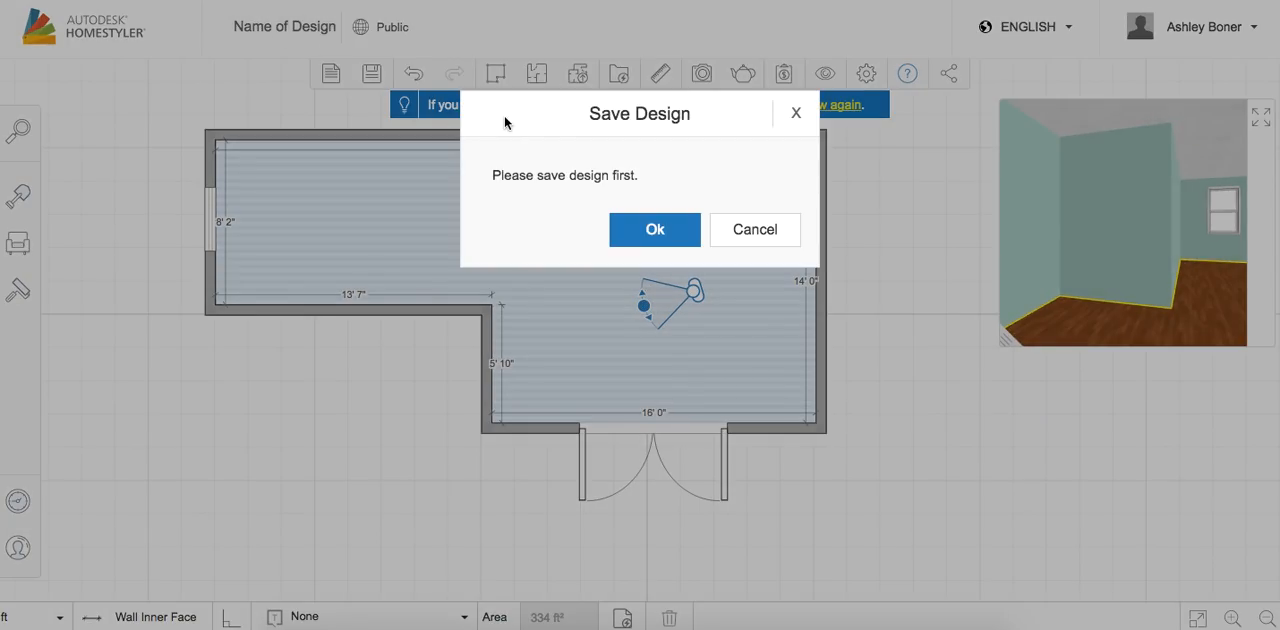
left_click(656, 236)
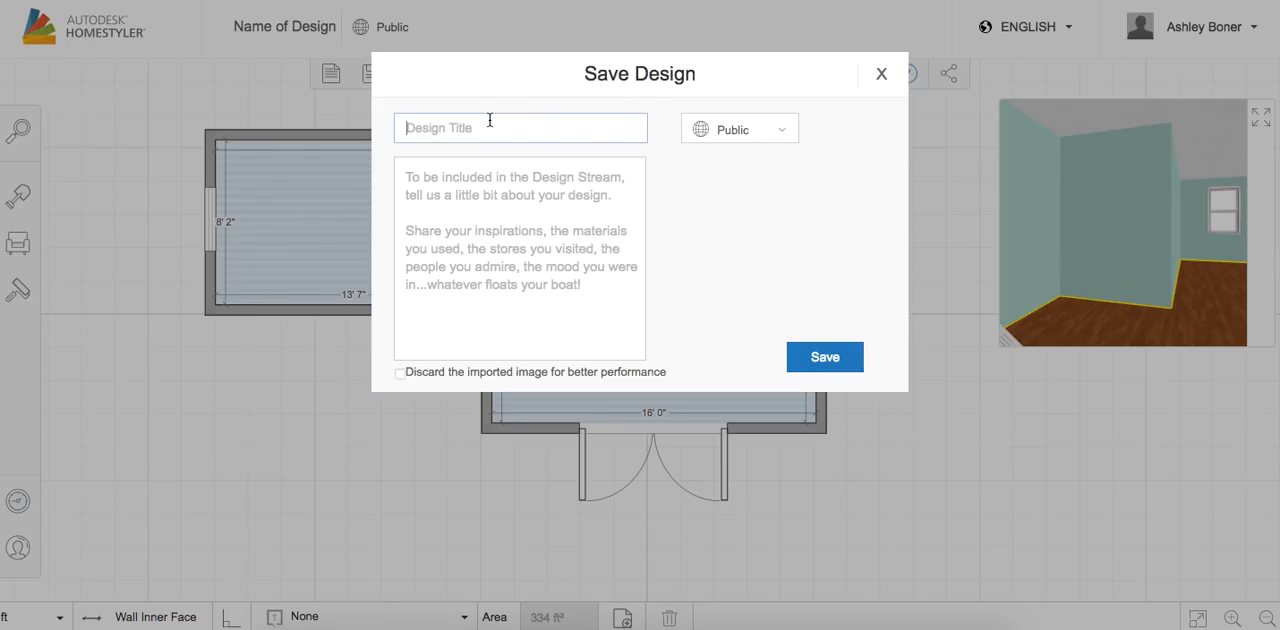
left_click(408, 128)
type("1st Floor")
left_click(822, 357)
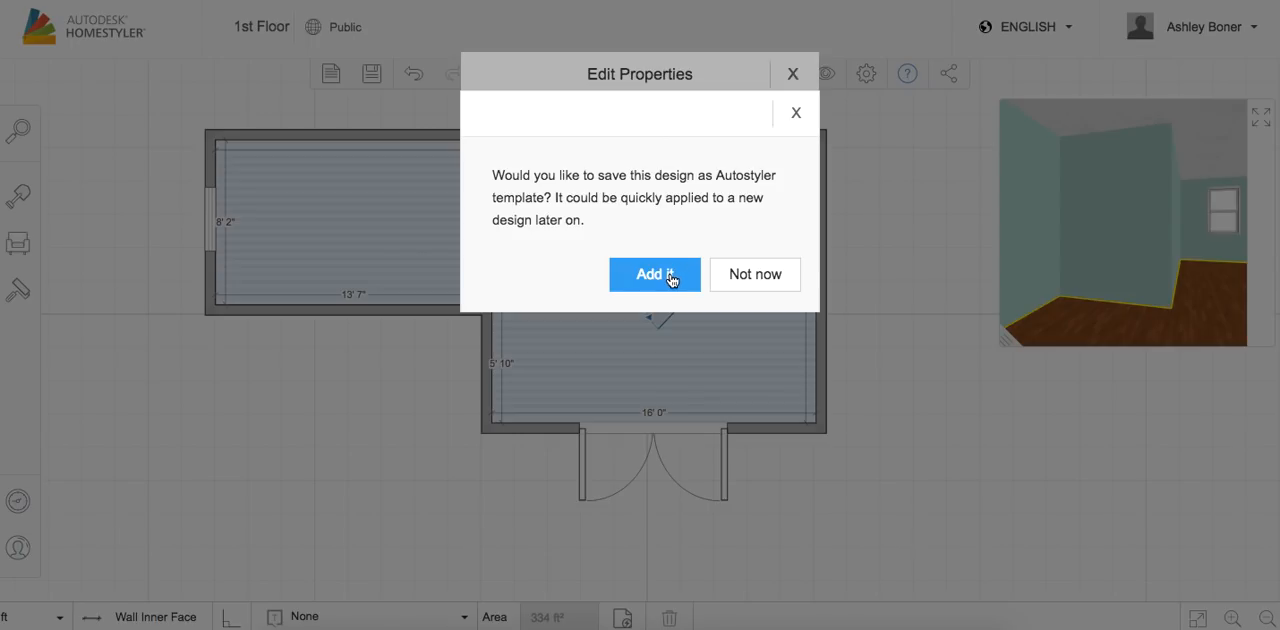
left_click(722, 281)
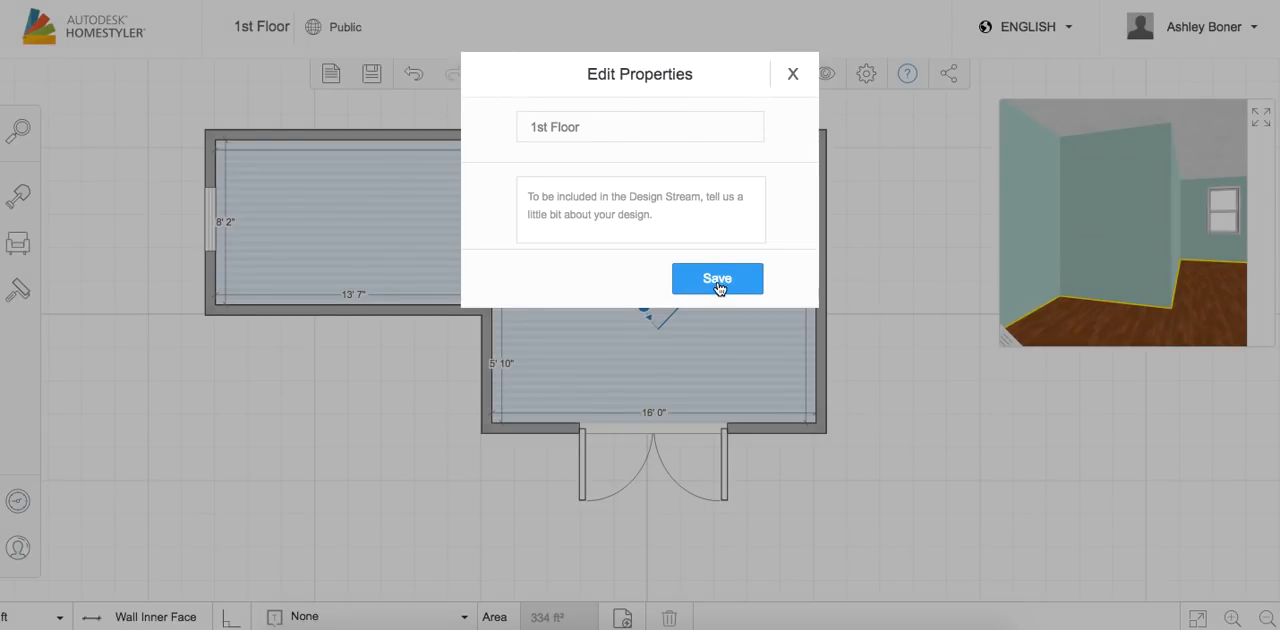
left_click(717, 280)
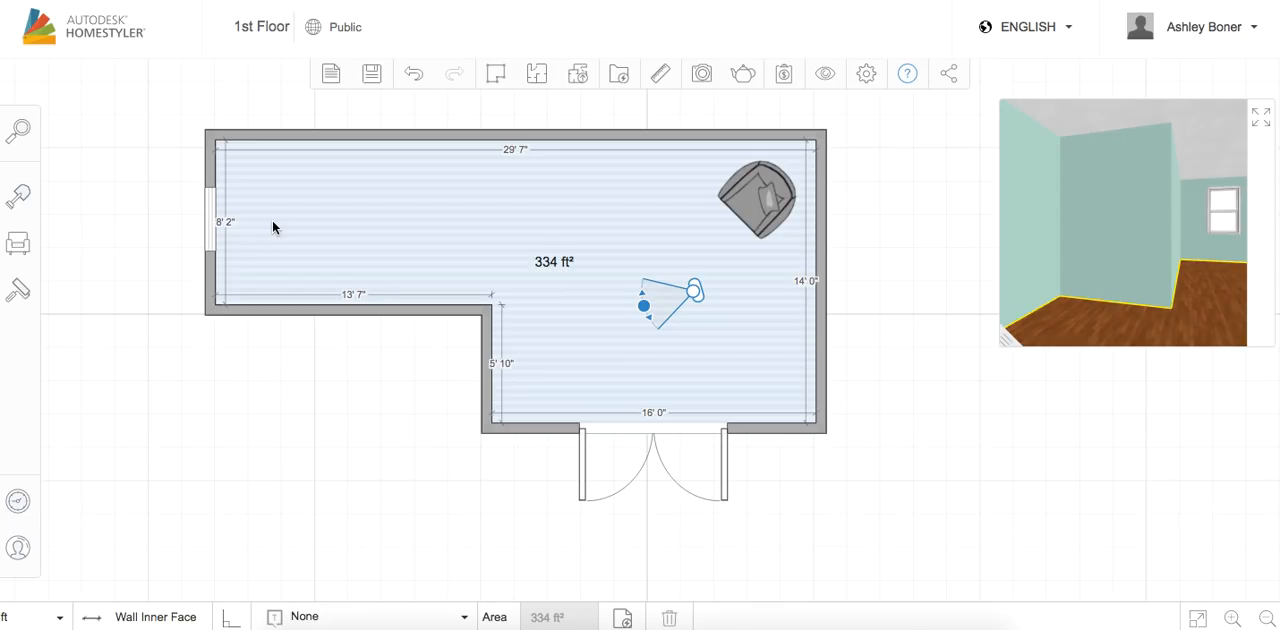
Open the email sharing form for the 1st Floor design and copy its floor plan link
left_click(950, 76)
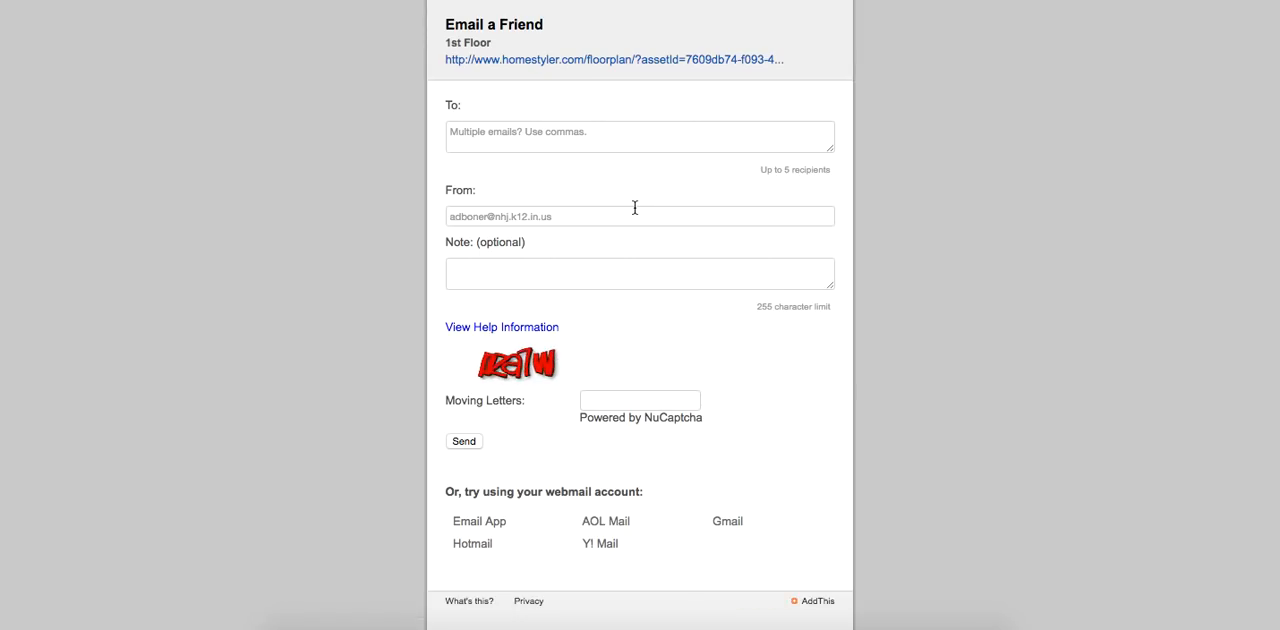
right_click(614, 60)
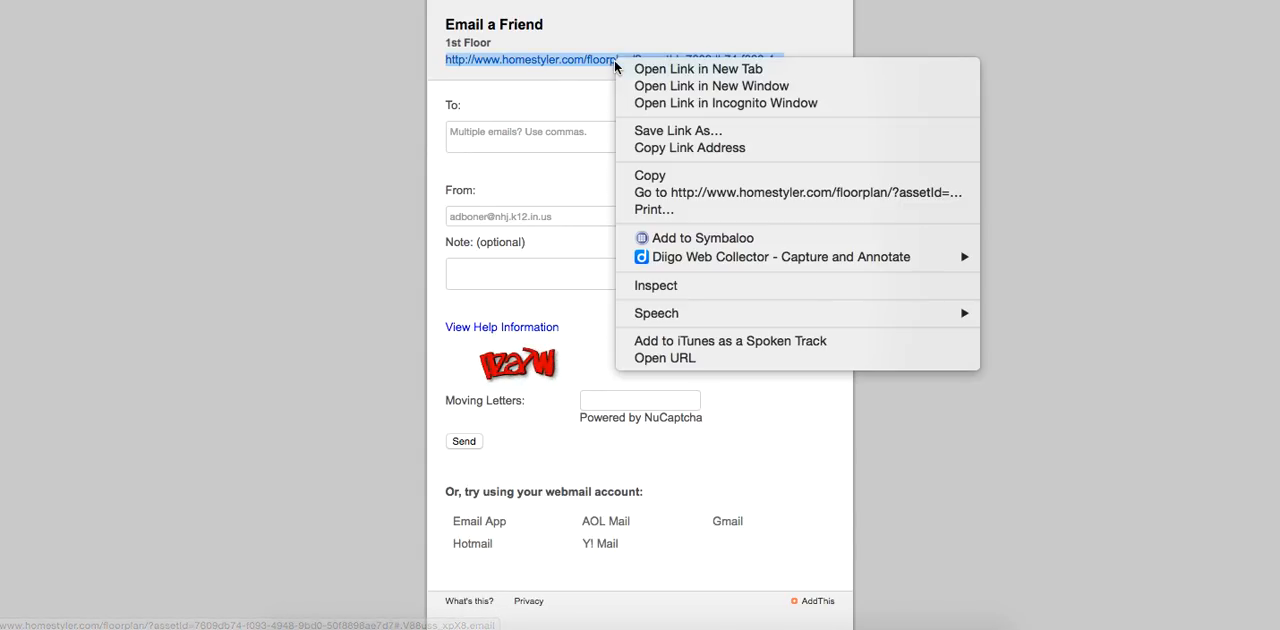
left_click(650, 176)
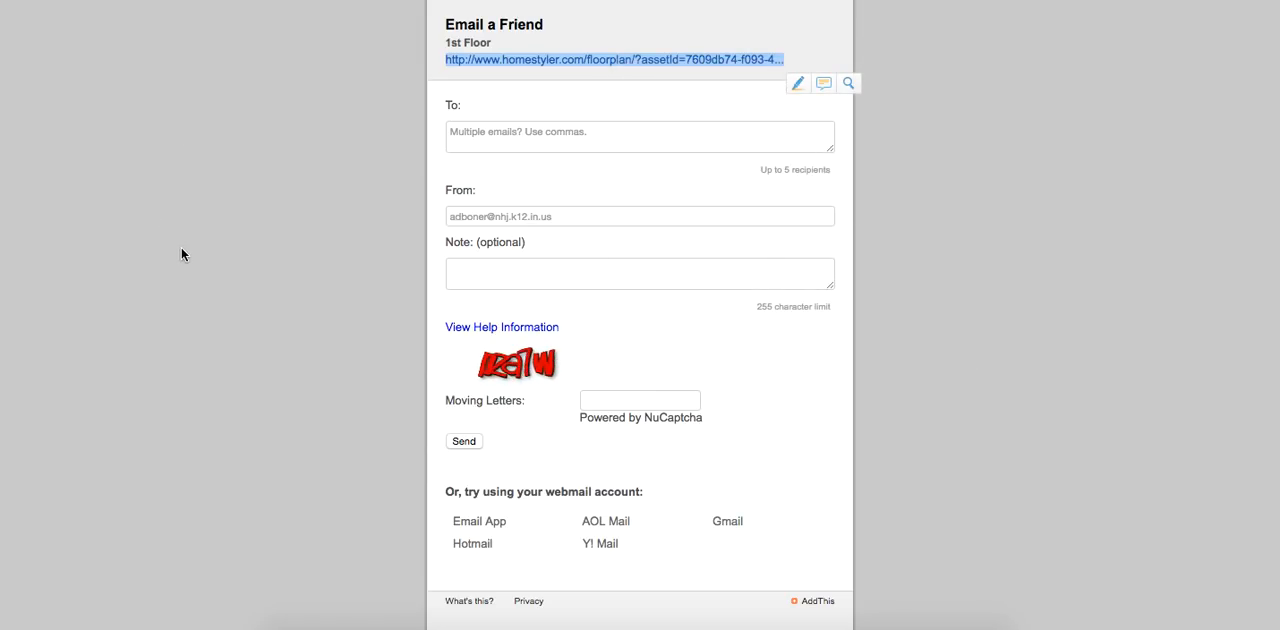